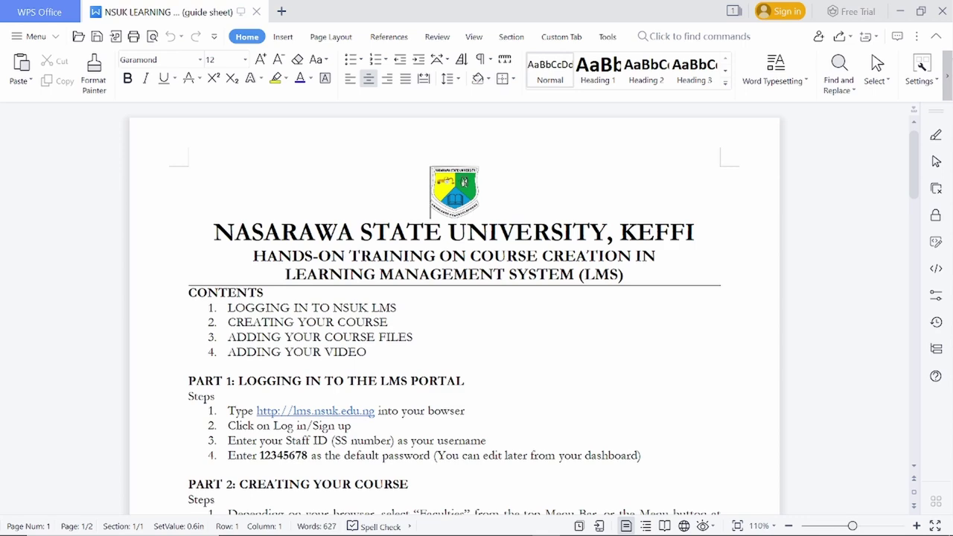
- Read through the LMS guide sheet's parts on logging in, creating a course, and adding course materials and a lecture video
scroll(454, 313, down, 5)
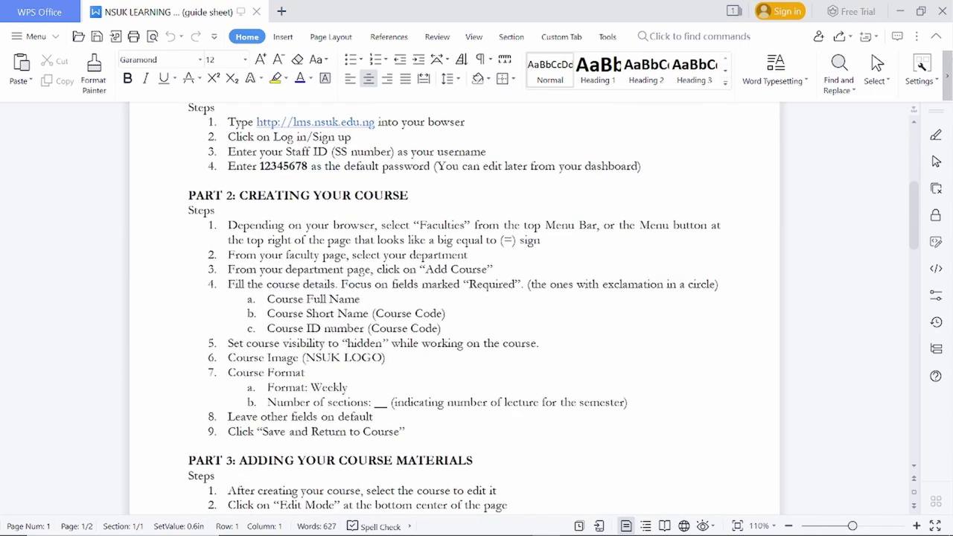
scroll(454, 298, down, 4)
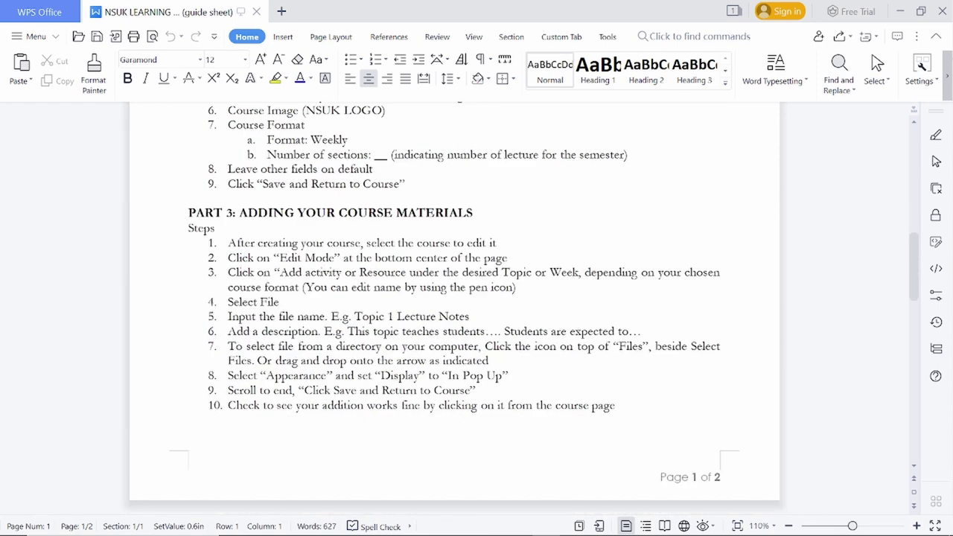
scroll(454, 297, down, 10)
scroll(454, 298, up, 8)
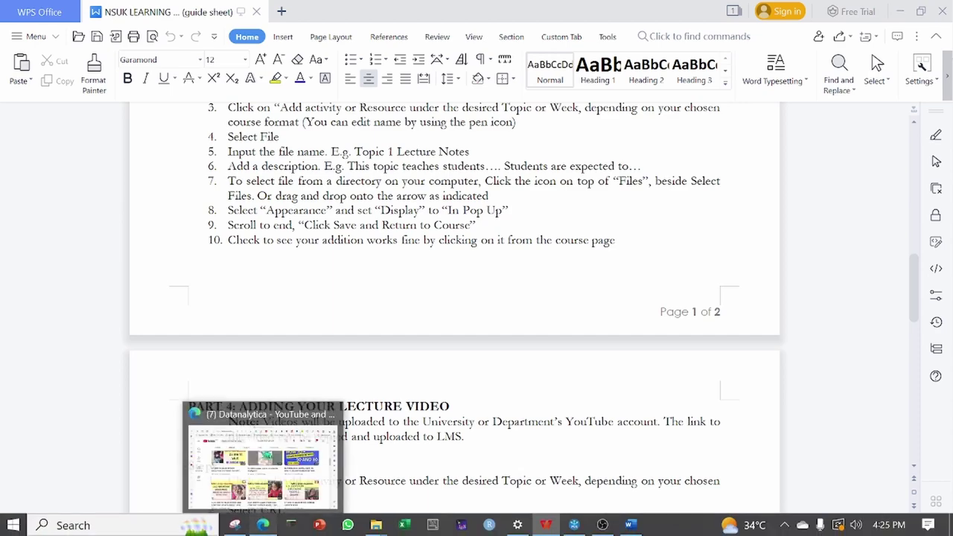
- Switch to the Edge browser and bring up the already open Nasarawa State University LMS page
click(266, 422)
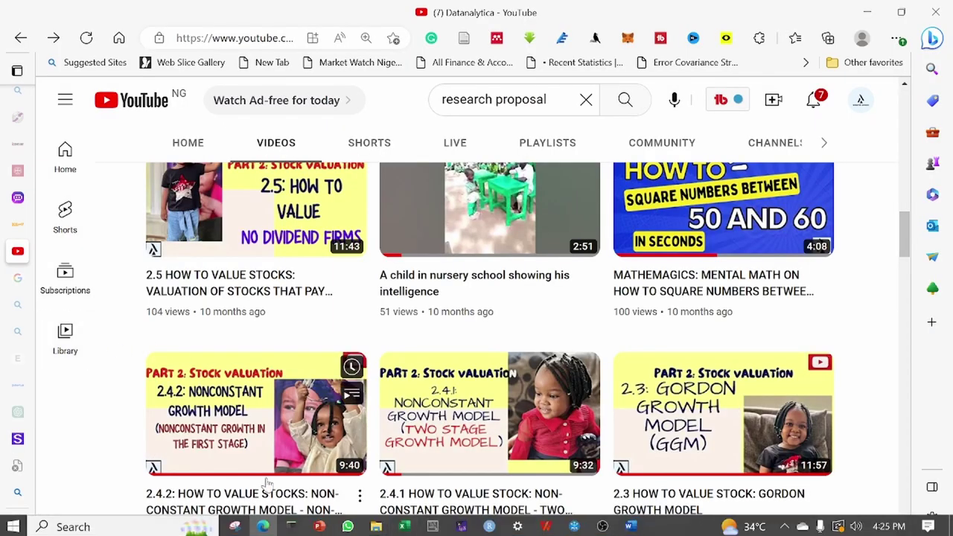
scroll(267, 485, down, 6)
scroll(266, 485, up, 7)
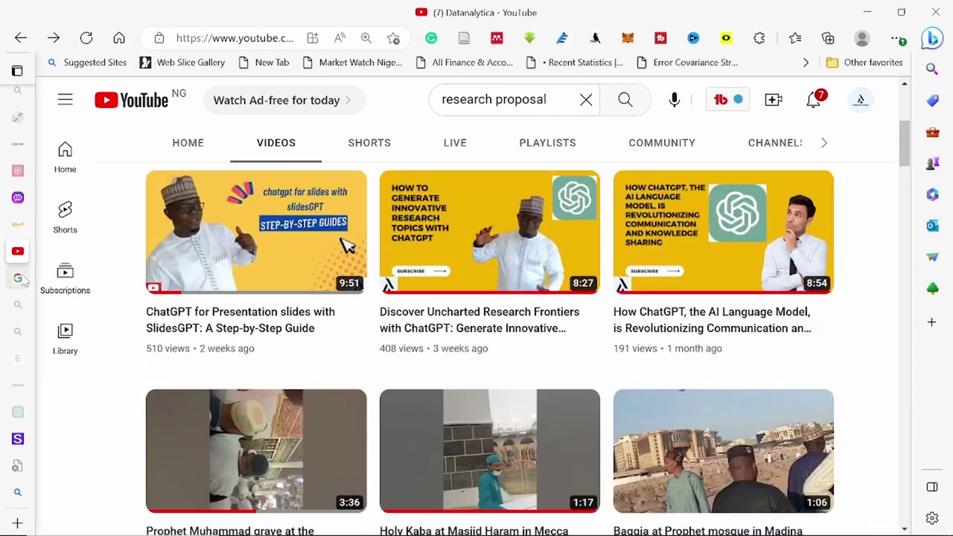
mouse_move(45, 283)
scroll(128, 254, up, 10)
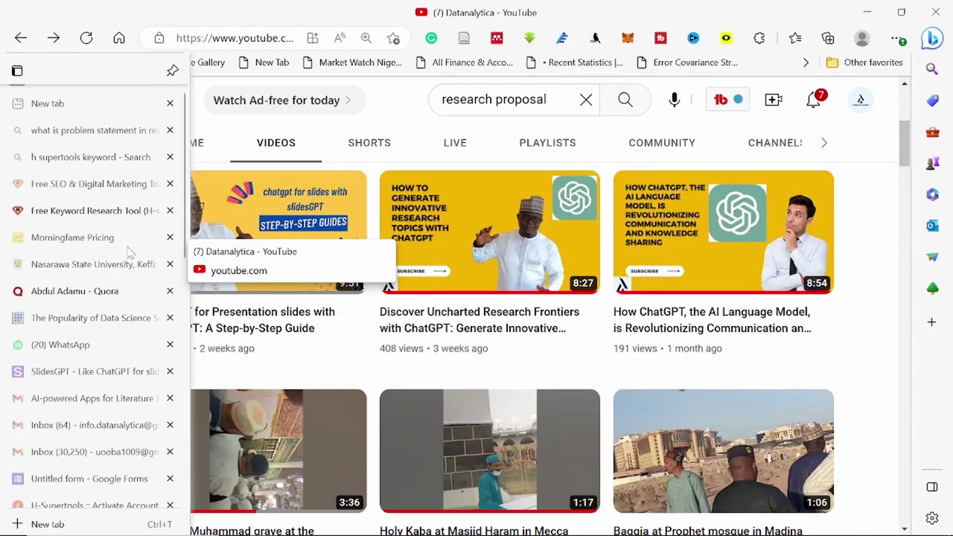
click(74, 283)
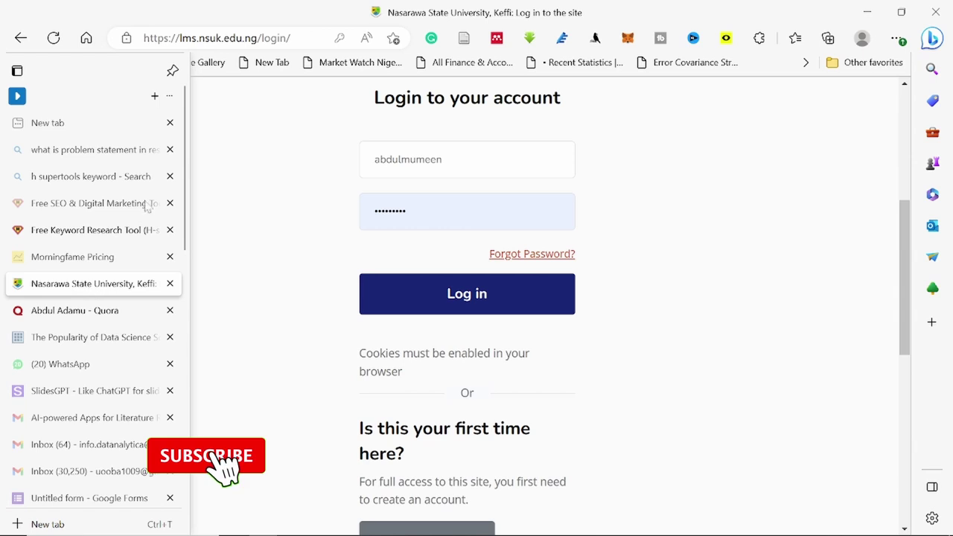
- Load the LMS home page at lms.nsuk.edu.ng
click(248, 38)
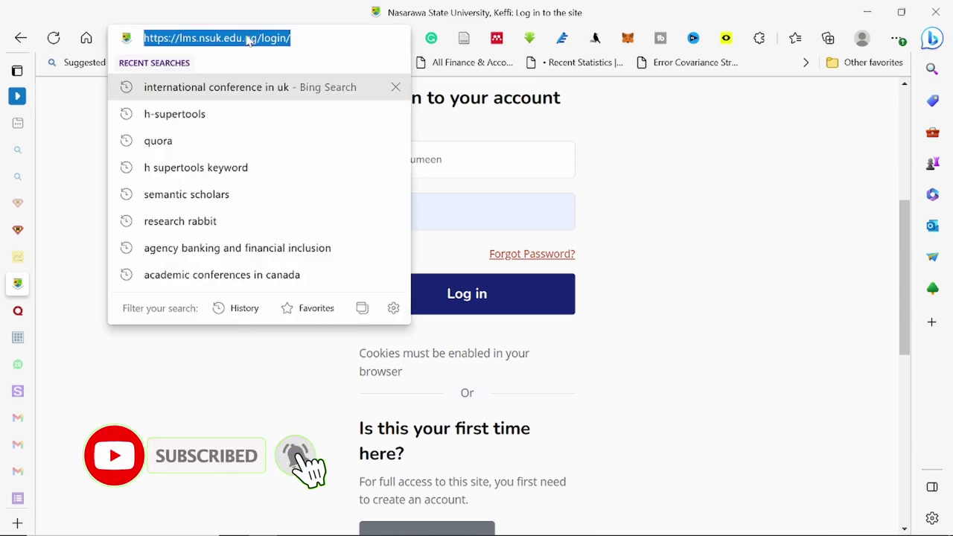
text(lms)
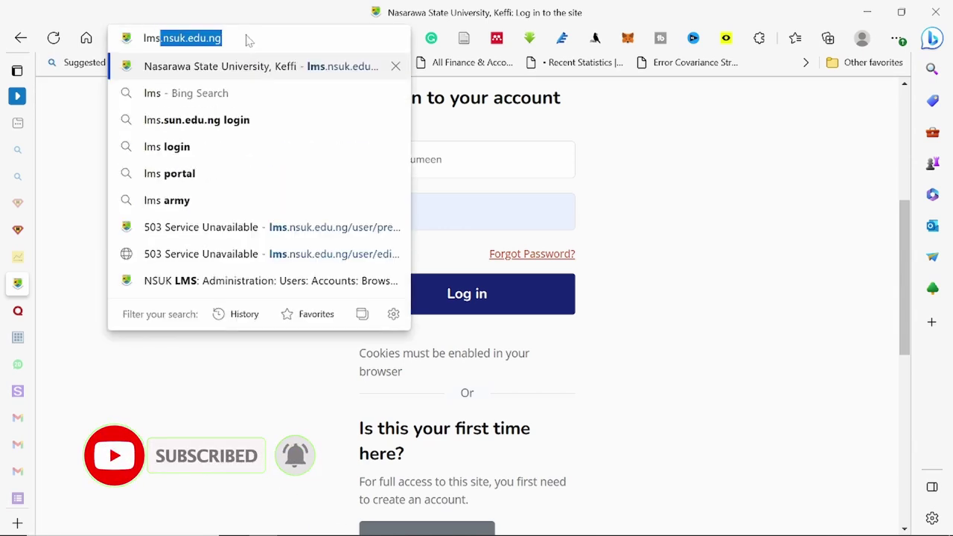
text(.)
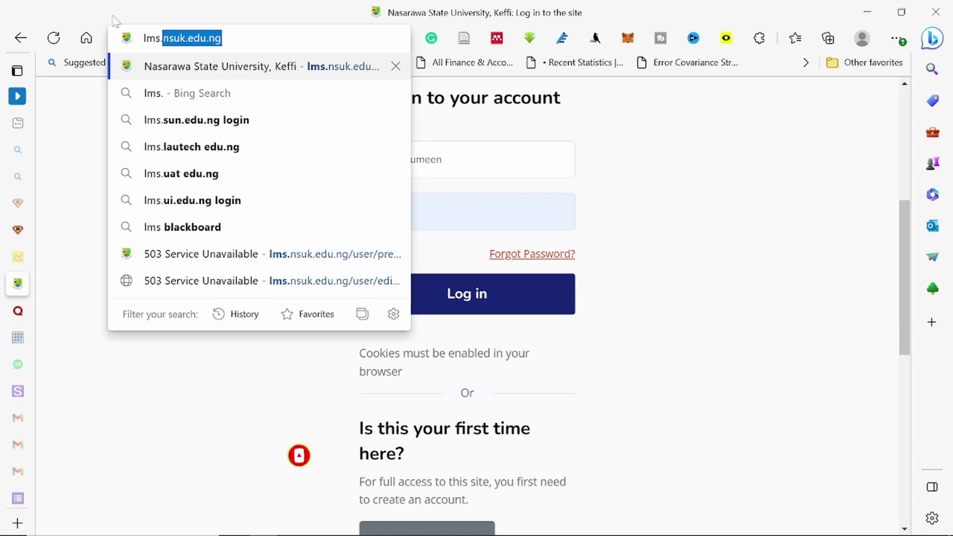
key(Return)
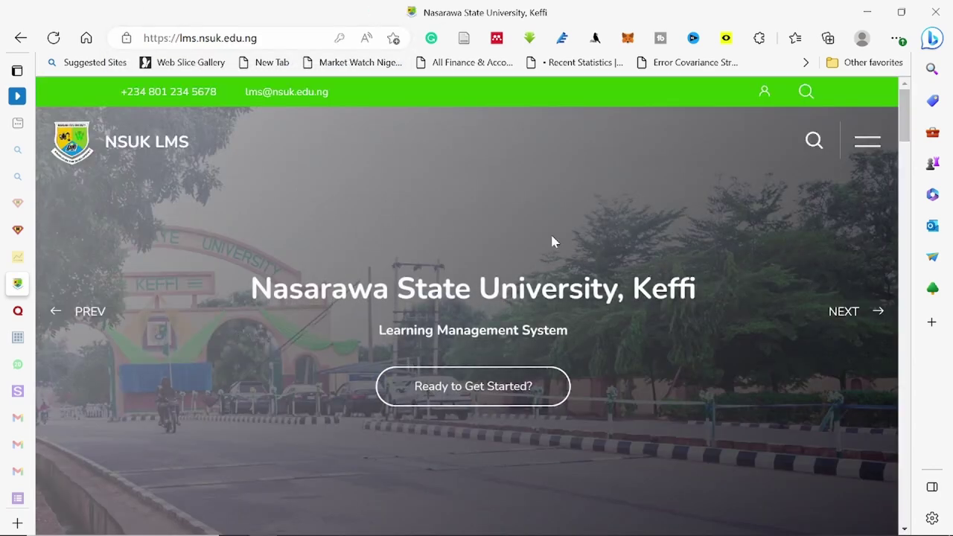
- Go from the LMS home page to its login page and log in with the prefilled username and password
scroll(438, 203, down, 2)
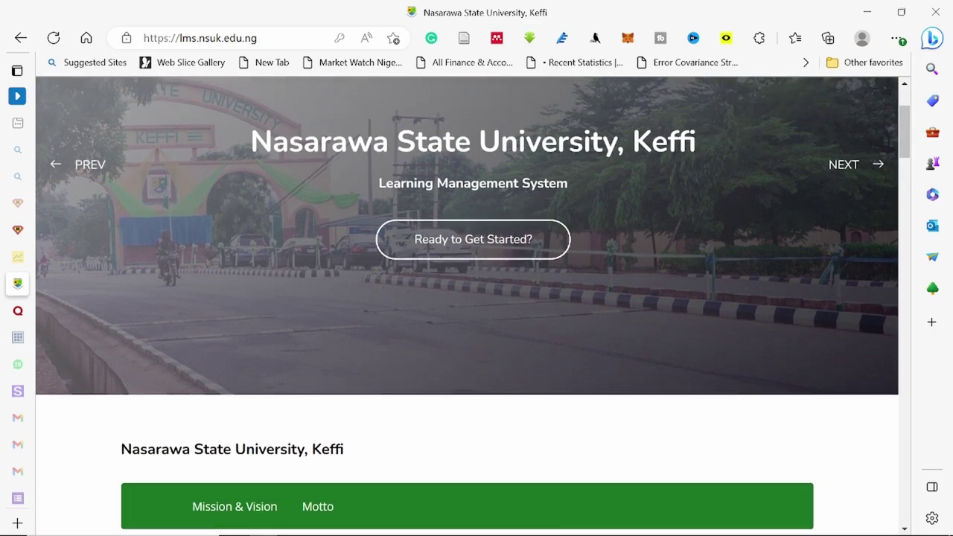
scroll(440, 201, down, 1)
scroll(440, 202, up, 3)
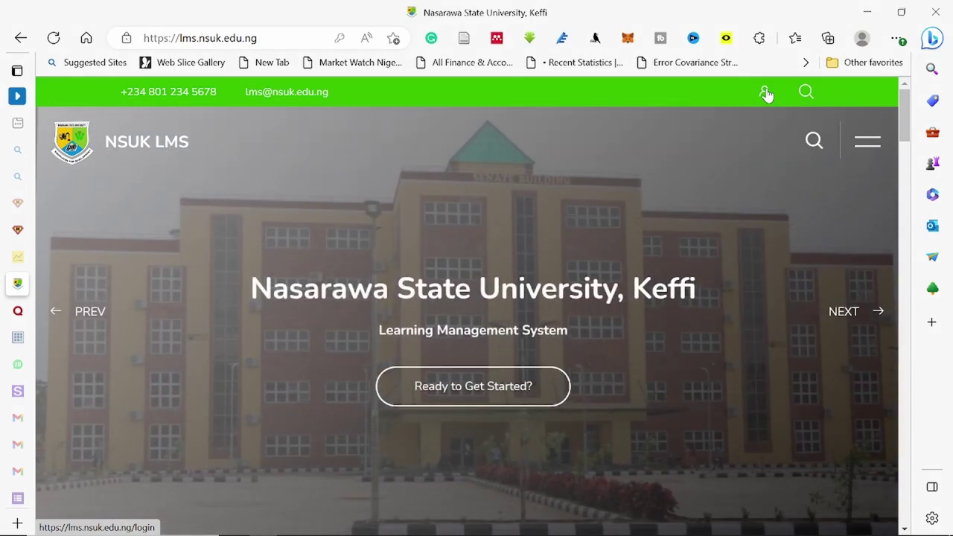
click(766, 93)
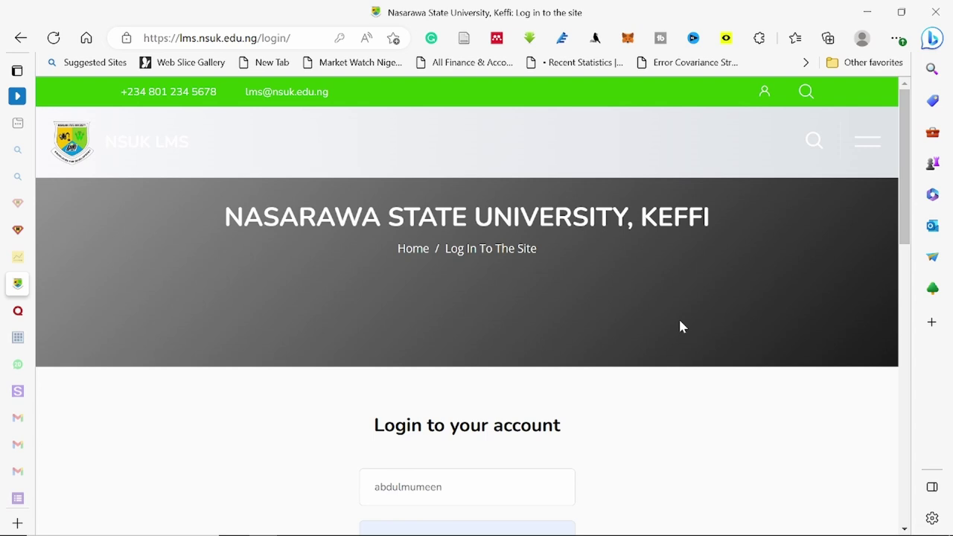
scroll(593, 362, down, 2)
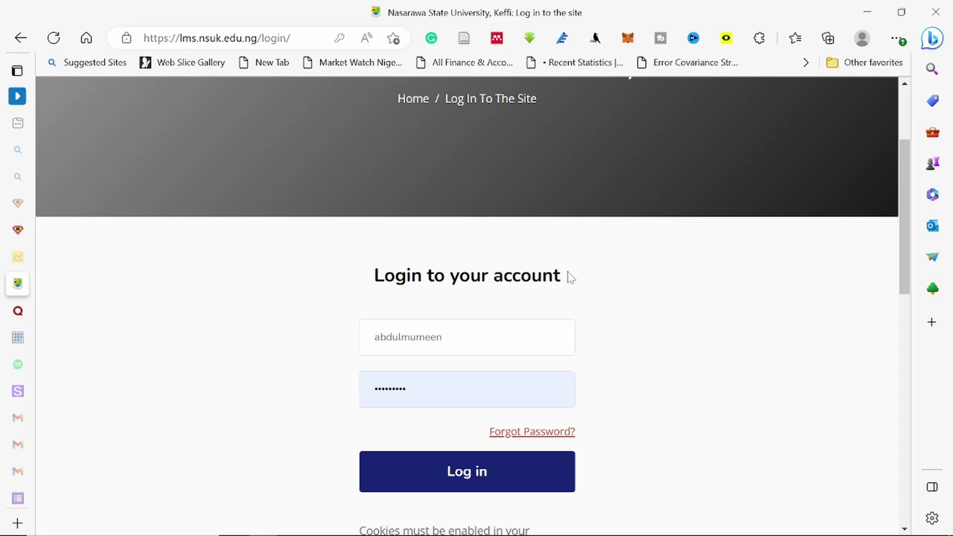
scroll(677, 326, down, 1)
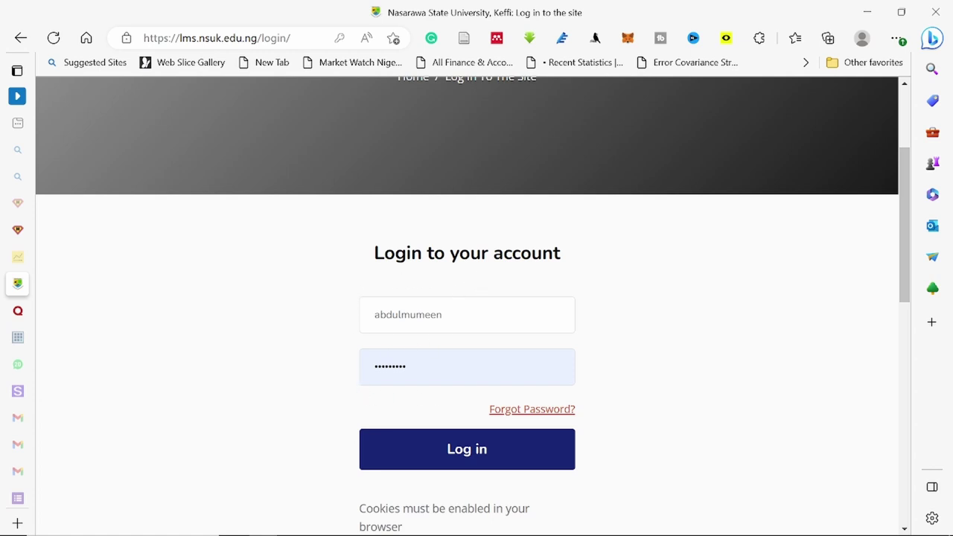
click(450, 451)
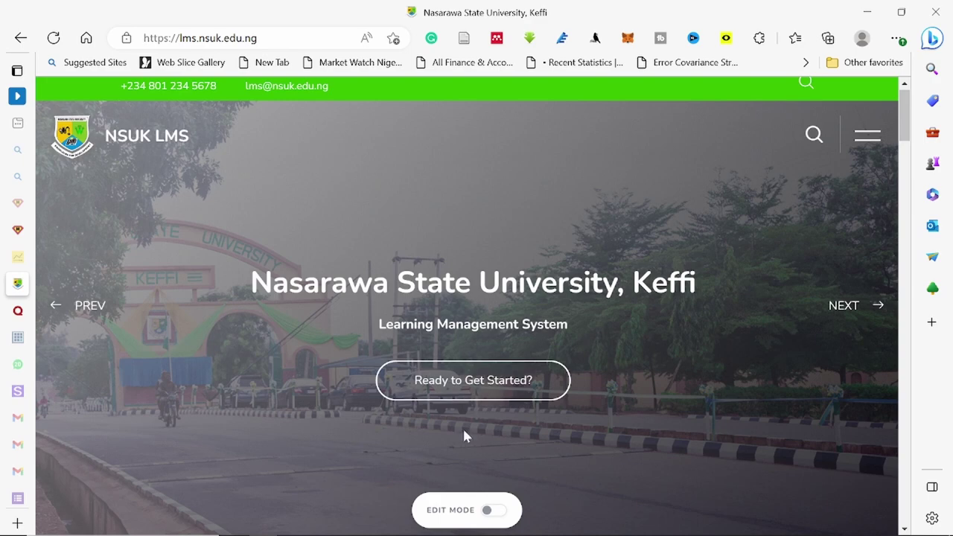
- Switch to the guide sheet in WPS Office and return to its beginning to review the contents and login steps
click(546, 528)
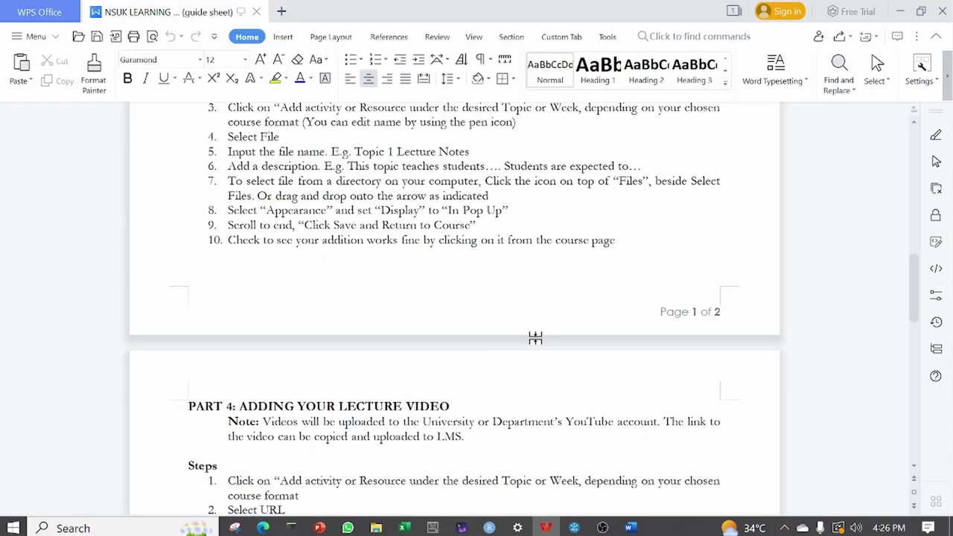
scroll(535, 338, up, 10)
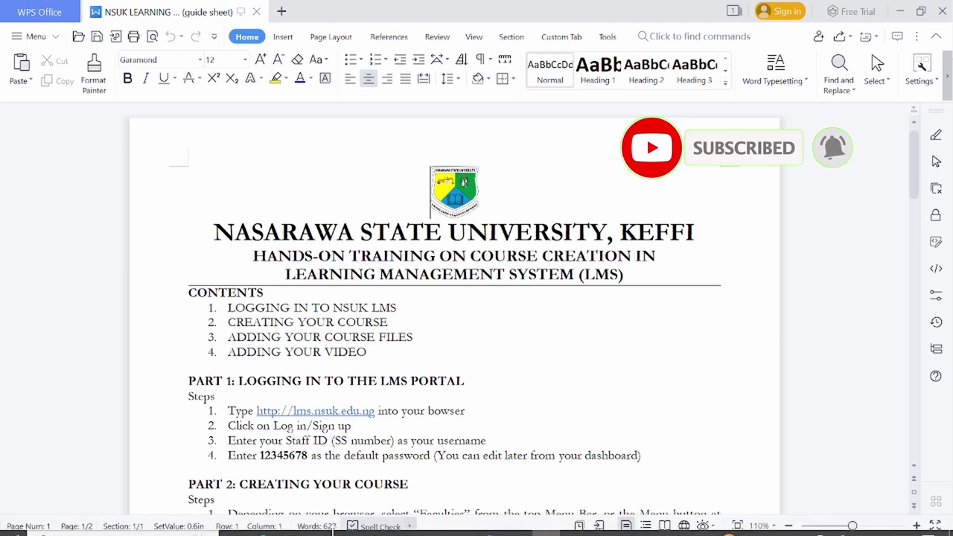
- Switch back to the LMS in Edge, look at the site menu's Faculties entry, and close the menu
click(263, 525)
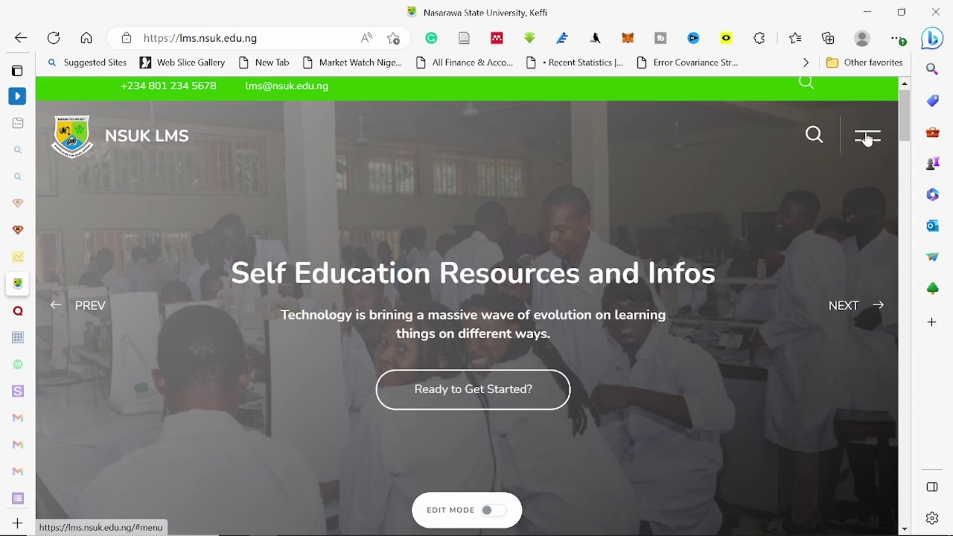
click(868, 138)
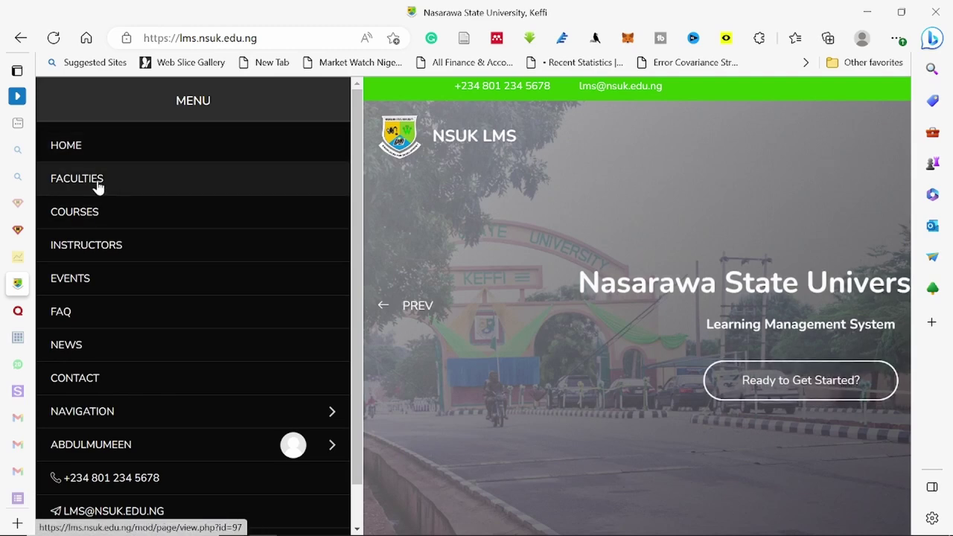
click(431, 208)
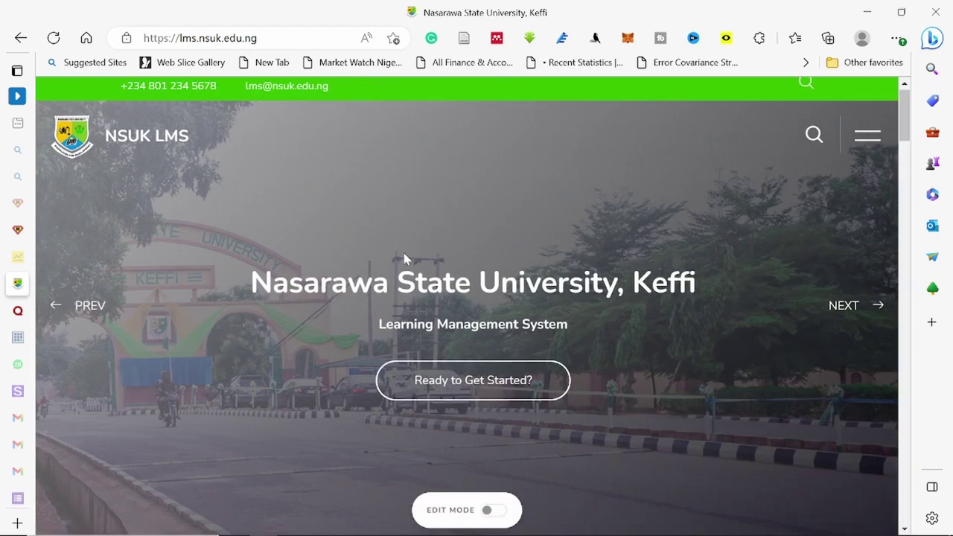
- Find the faculties section on the LMS home page and open Faculty of Administration
scroll(404, 258, down, 3)
scroll(404, 258, down, 10)
scroll(404, 258, up, 2)
scroll(404, 258, down, 1)
scroll(404, 258, up, 1)
scroll(405, 259, down, 1)
scroll(404, 259, up, 1)
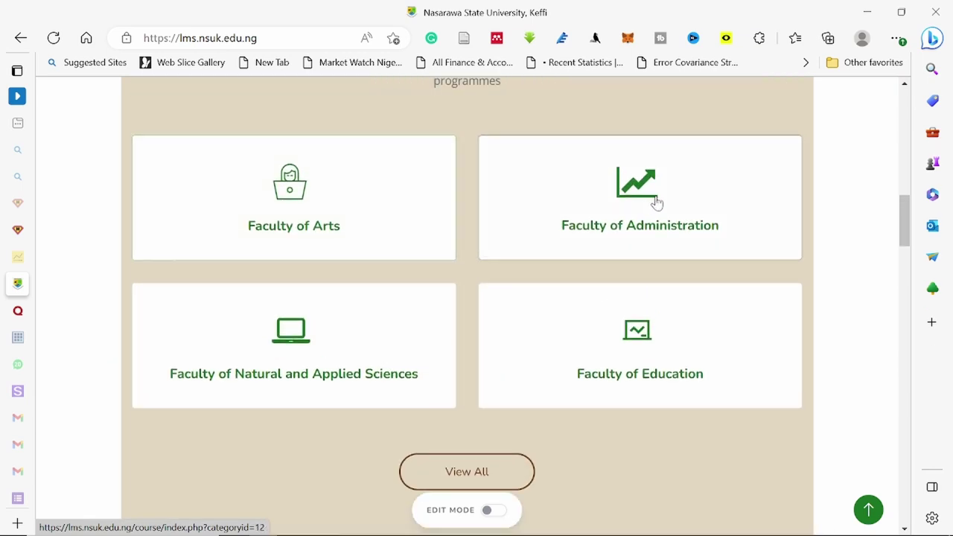
click(622, 228)
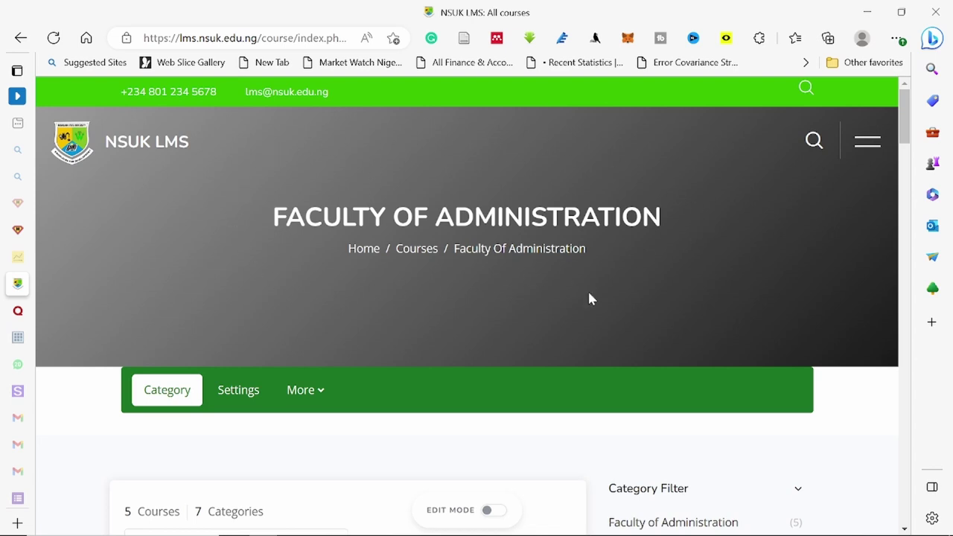
- Examine the departments listed under the Faculty of Administration, from Accounting through Taxation, and return to Business Administration
scroll(590, 298, down, 2)
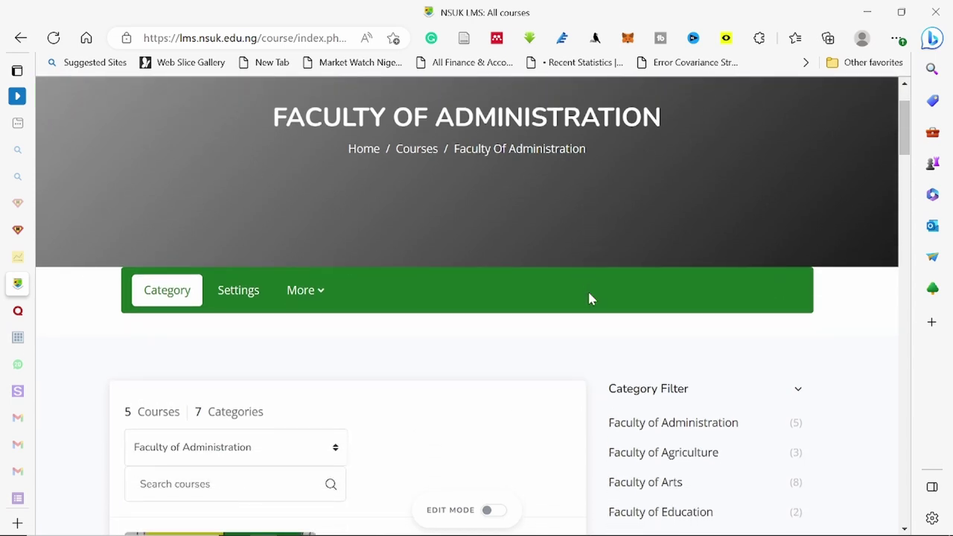
scroll(589, 296, down, 4)
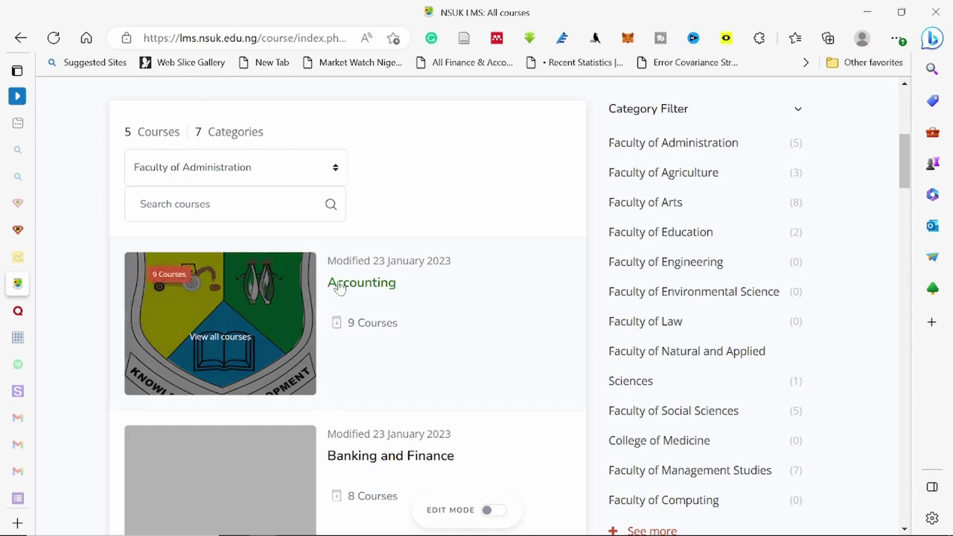
scroll(517, 387, down, 3)
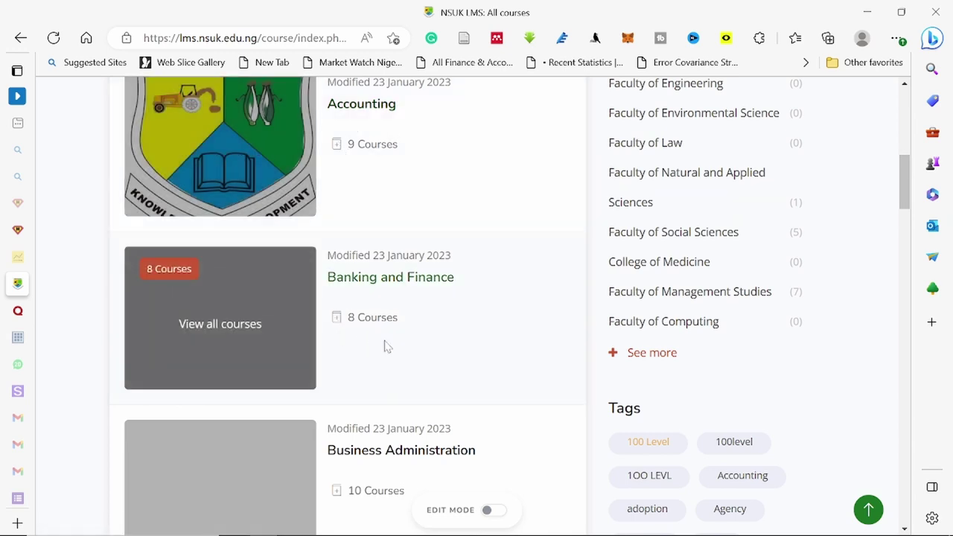
scroll(459, 388, down, 2)
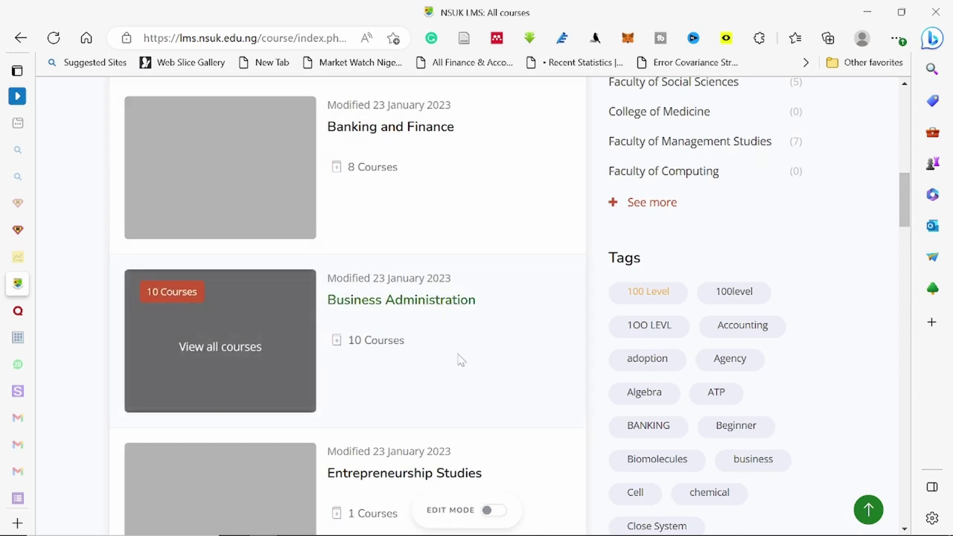
scroll(415, 412, down, 2)
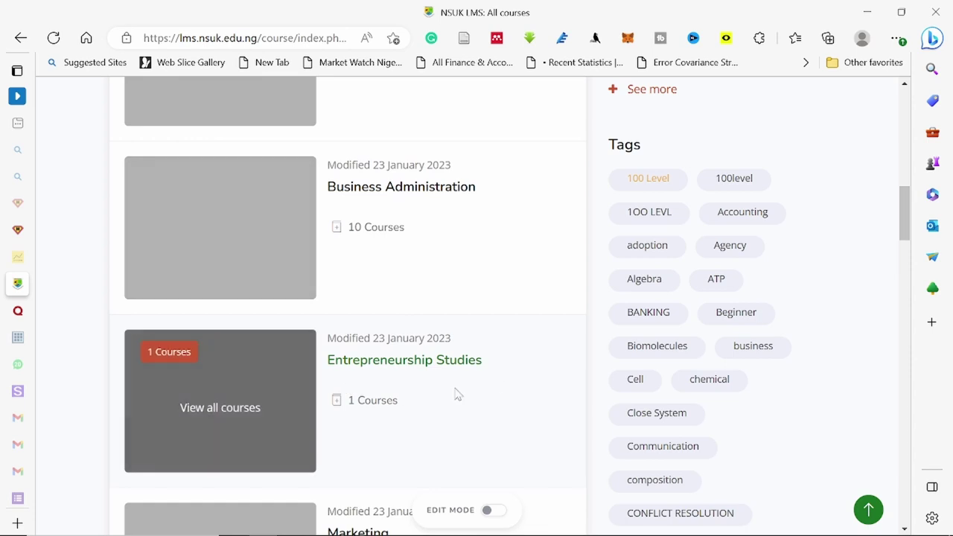
scroll(507, 372, down, 3)
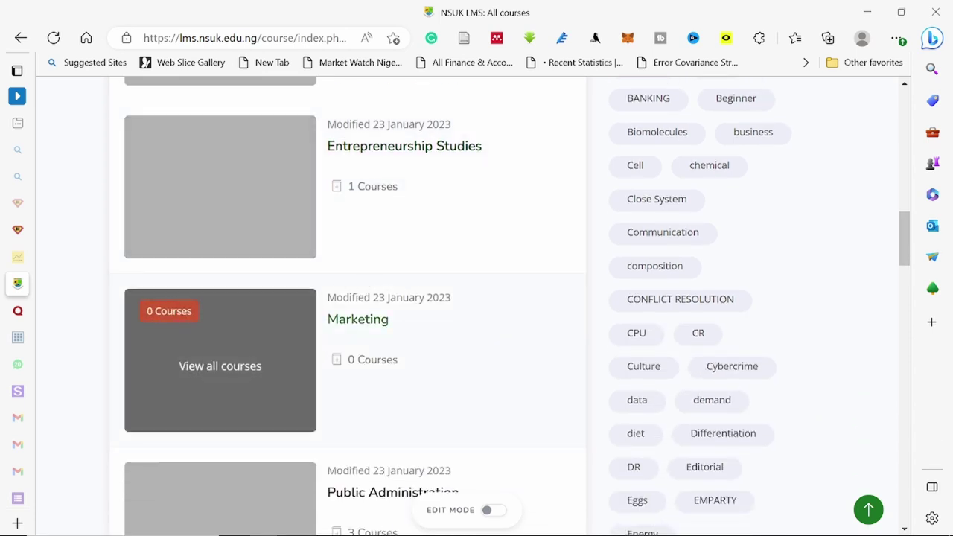
scroll(392, 251, down, 3)
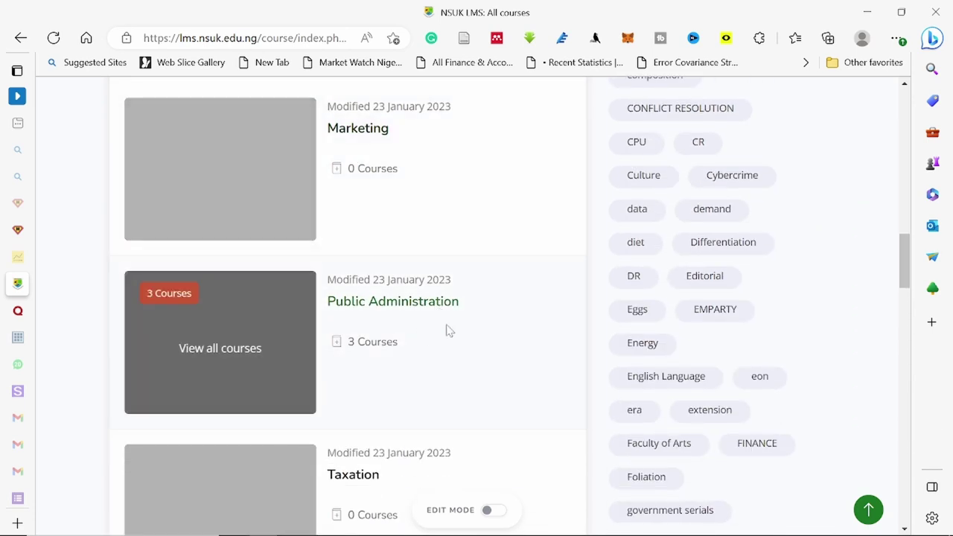
scroll(497, 292, down, 3)
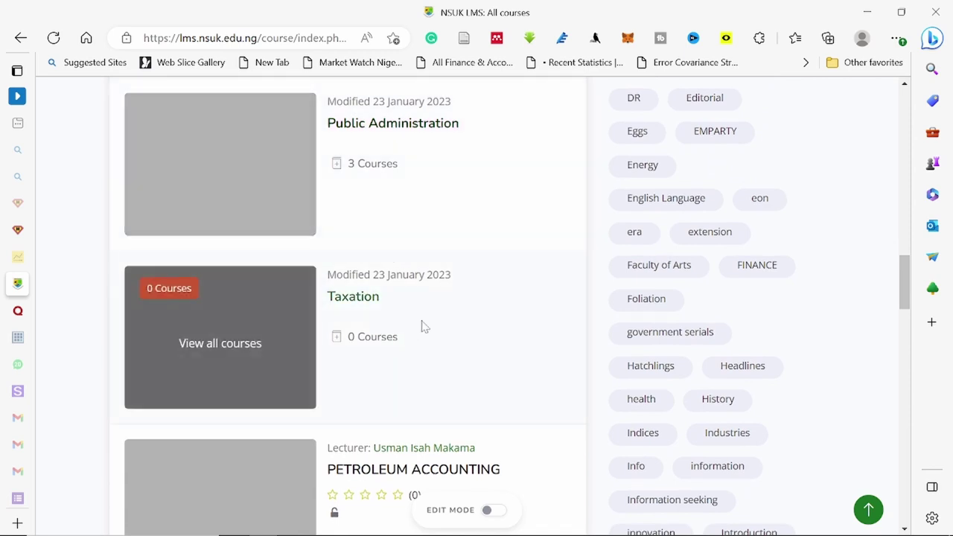
scroll(436, 272, down, 3)
scroll(462, 298, up, 15)
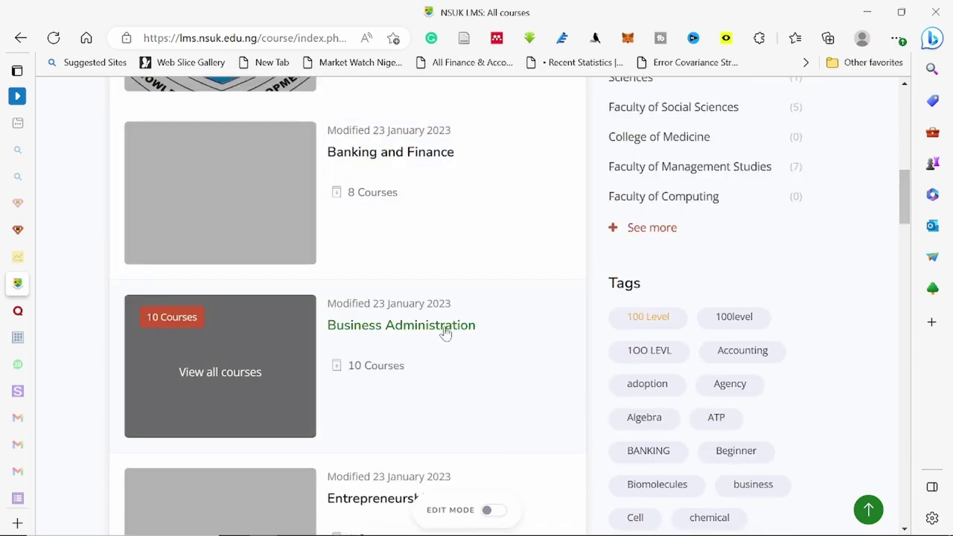
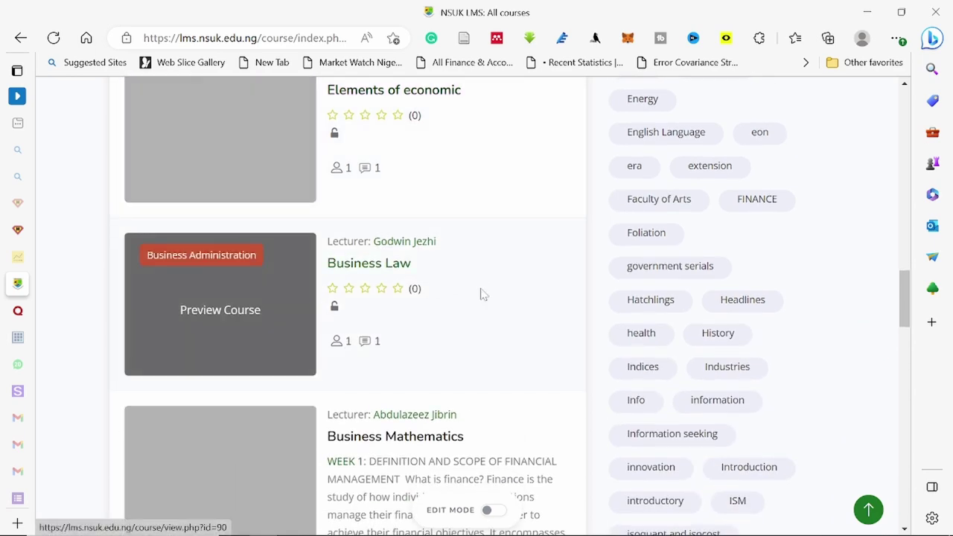
- Examine the courses listed on the Business Administration page, including Business Law, Business Mathematics and Elements of Insurance, and return to the page heading
scroll(481, 293, down, 9)
scroll(481, 334, down, 6)
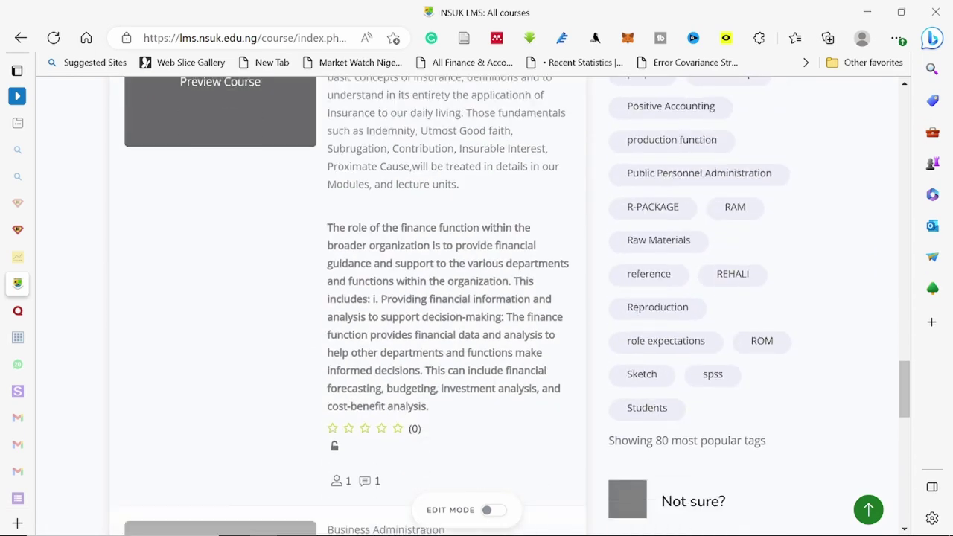
scroll(481, 335, up, 7)
scroll(482, 334, up, 2)
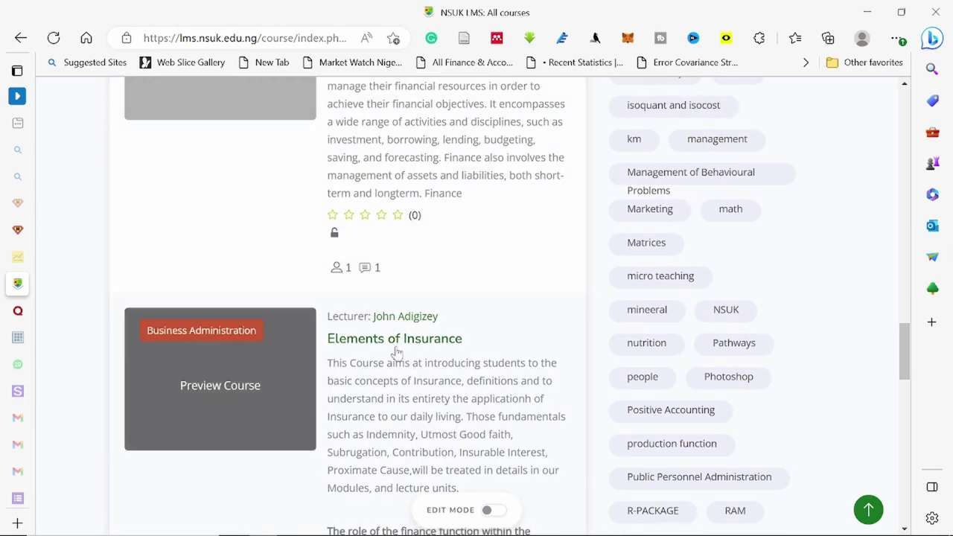
scroll(487, 342, up, 4)
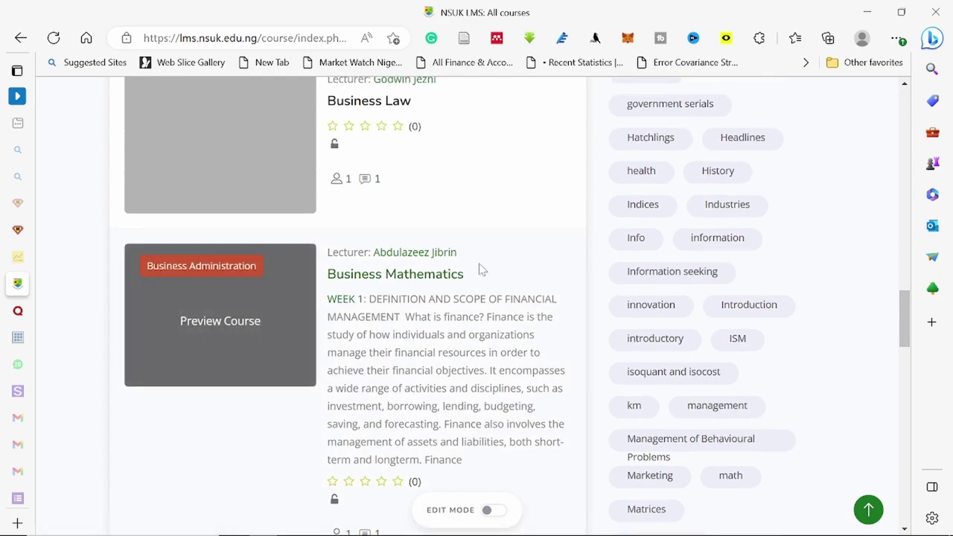
scroll(481, 269, up, 3)
scroll(481, 269, up, 1)
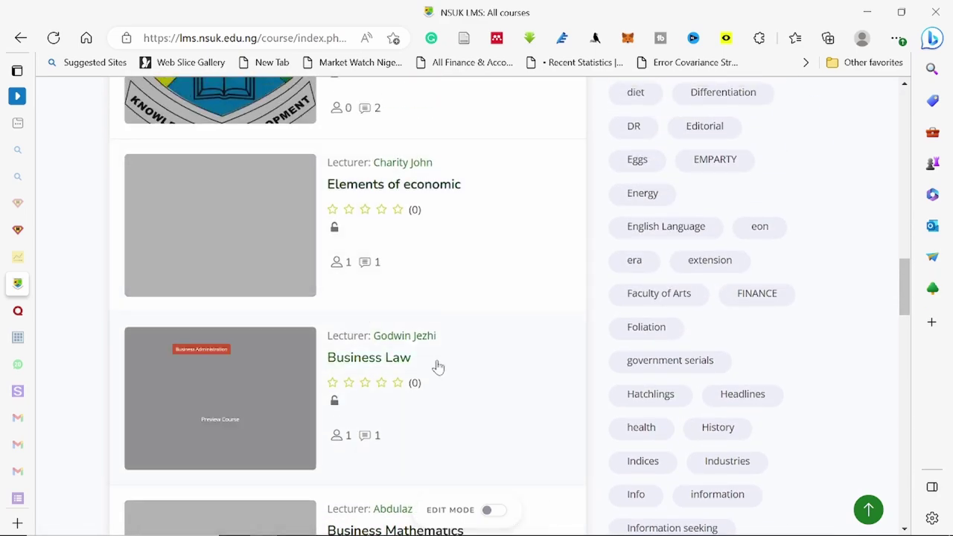
scroll(464, 233, up, 3)
scroll(463, 237, up, 10)
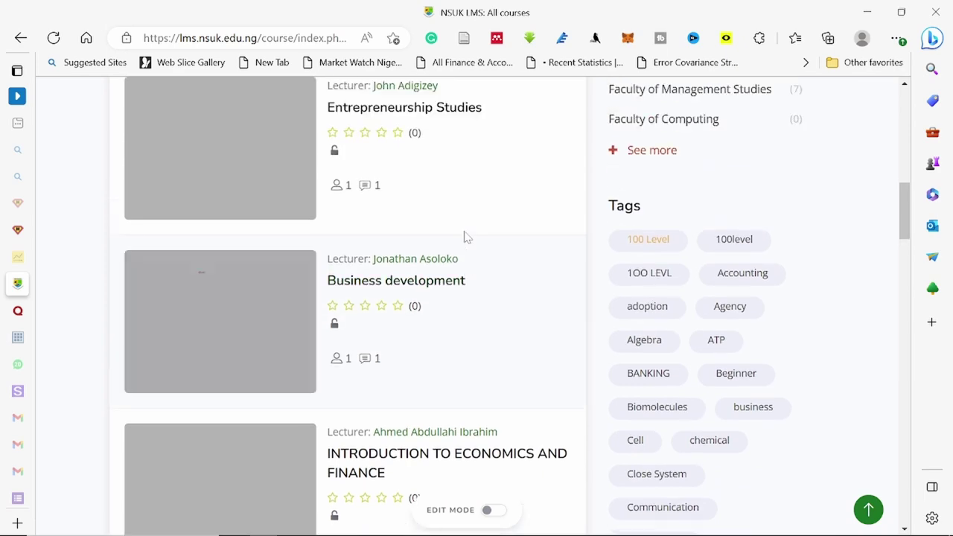
scroll(463, 237, up, 5)
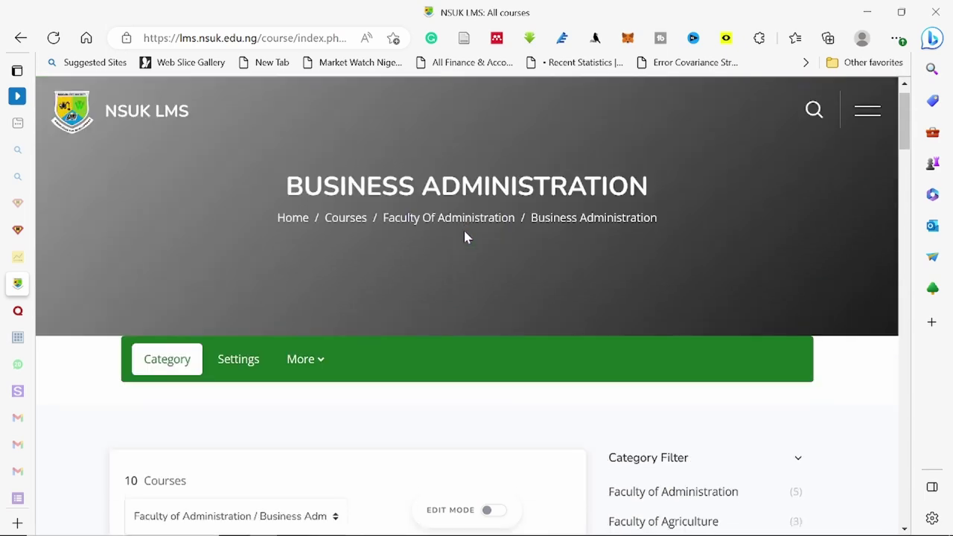
- Start adding a new course from the end of the Business Administration course list
scroll(464, 236, down, 15)
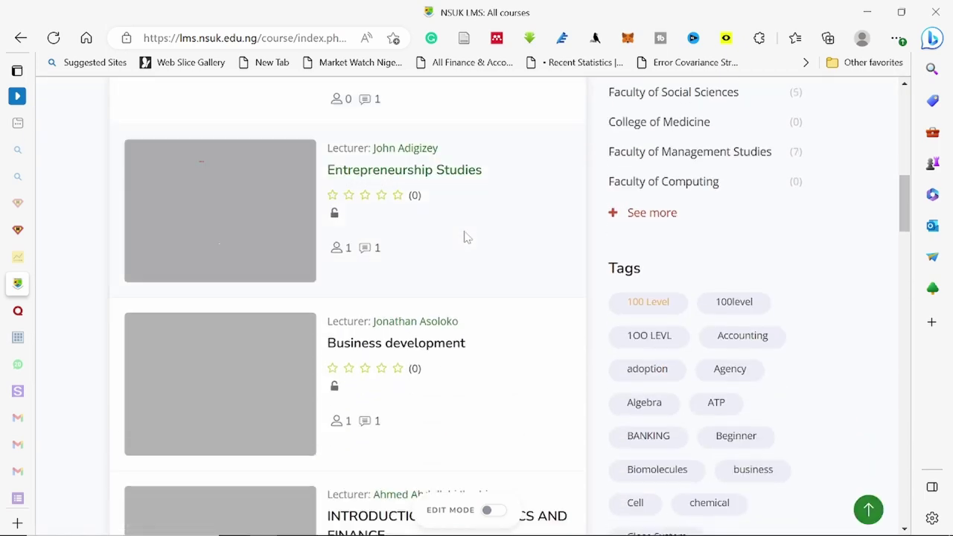
scroll(464, 237, down, 6)
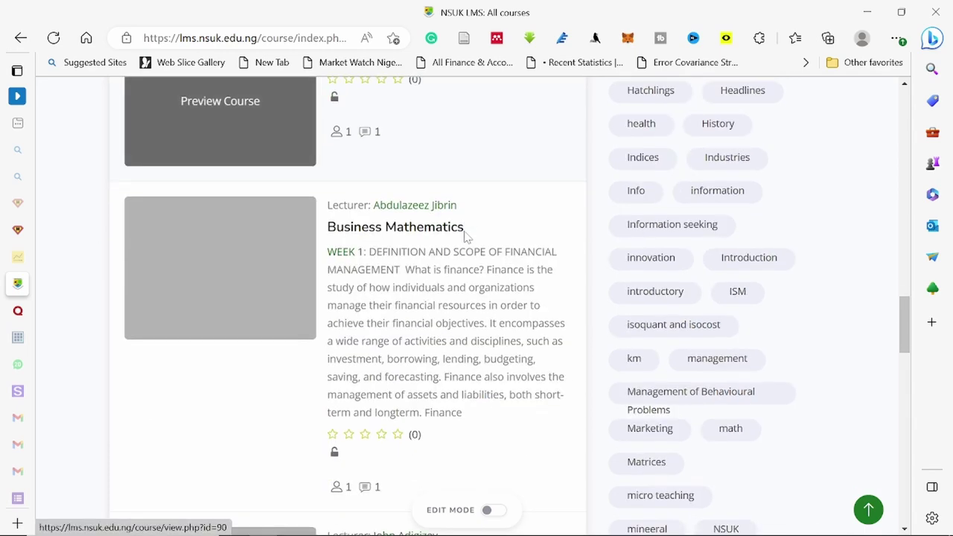
scroll(464, 236, down, 10)
scroll(464, 237, up, 3)
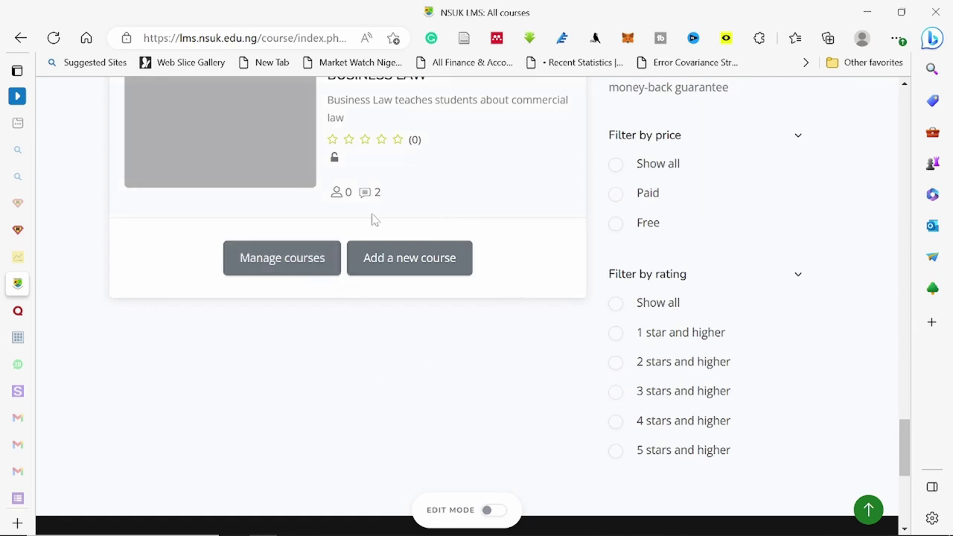
click(422, 267)
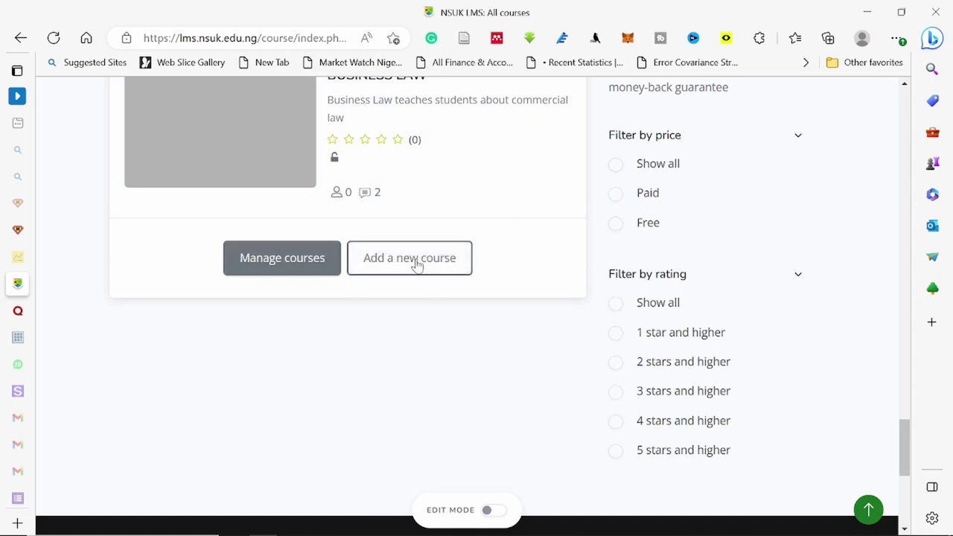
click(417, 265)
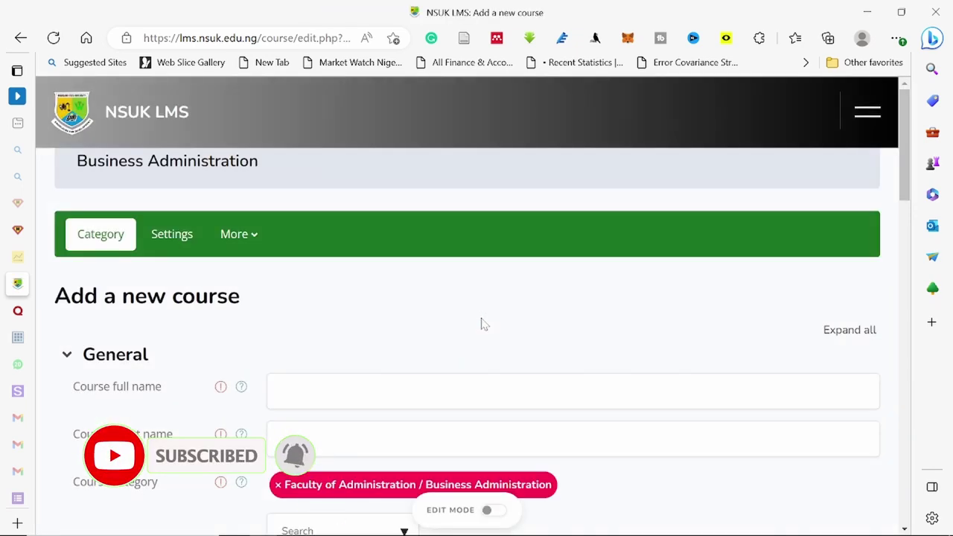
- Examine the General fields of the new course form, from full name to ID number, and read the help note for the course full name
scroll(481, 323, down, 2)
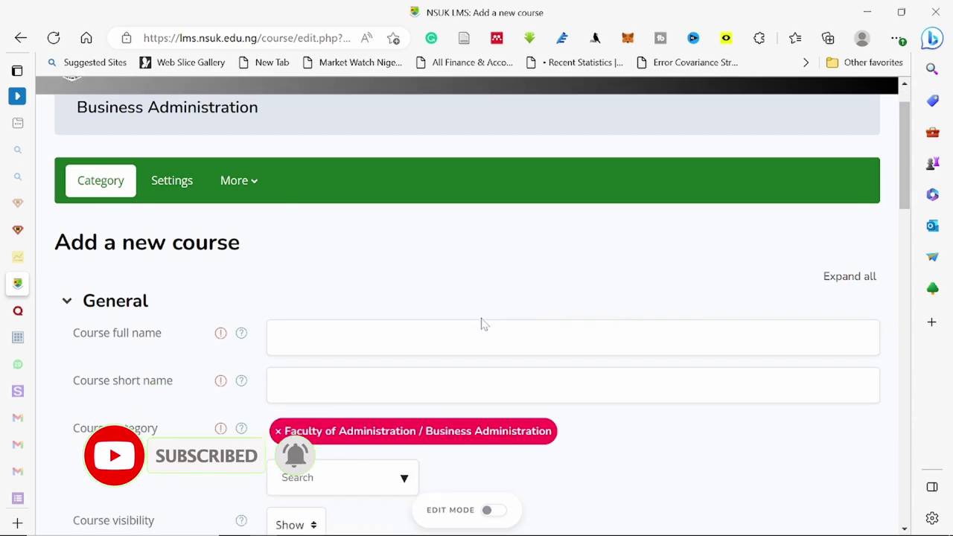
scroll(481, 324, down, 3)
scroll(481, 324, up, 2)
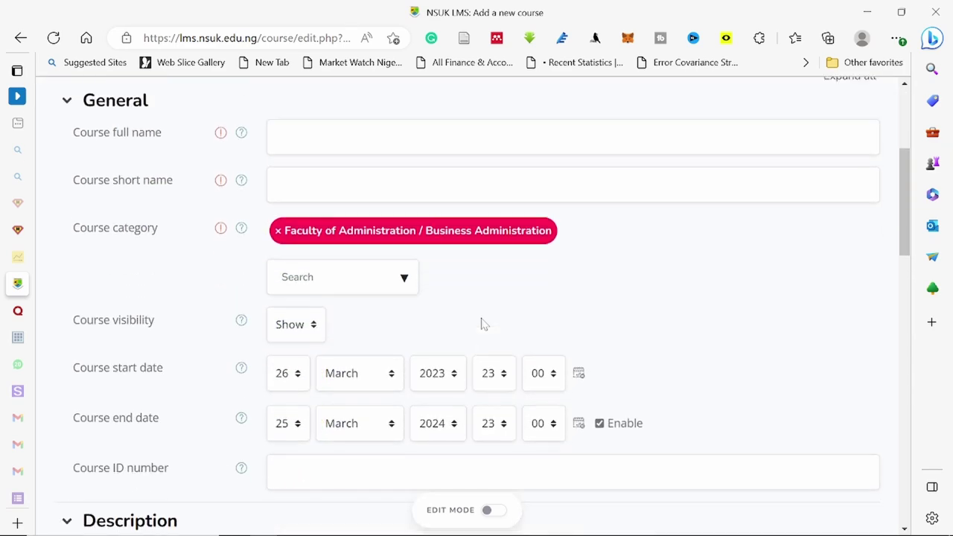
scroll(481, 324, up, 3)
scroll(342, 357, down, 1)
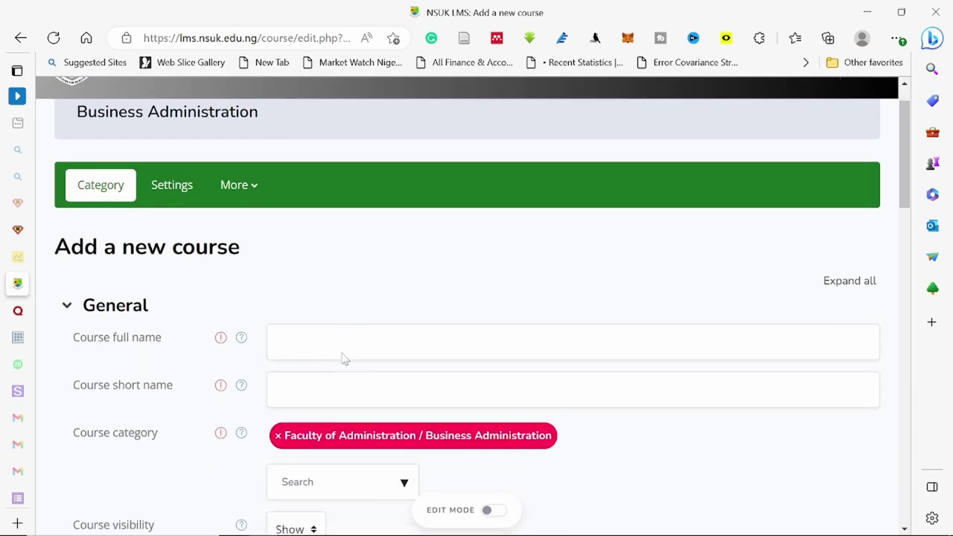
scroll(360, 265, down, 1)
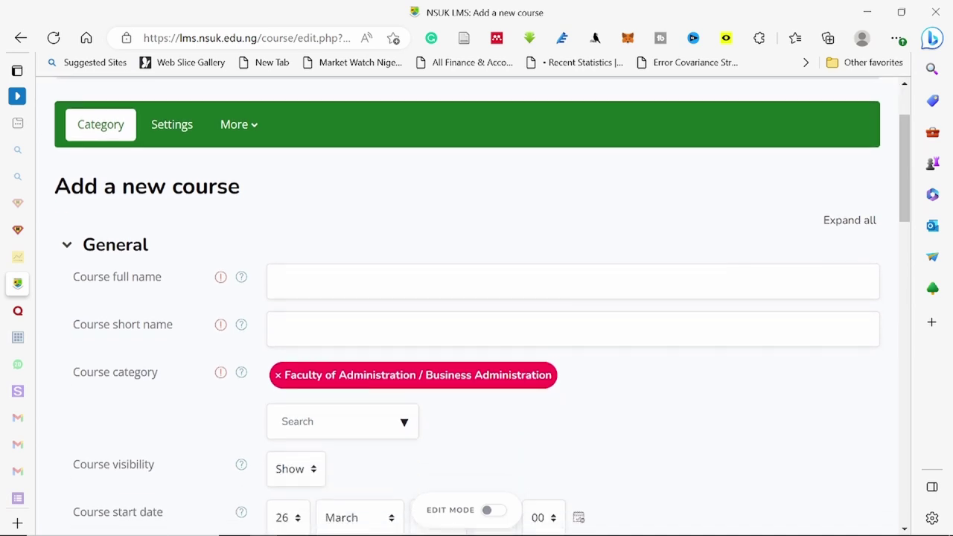
scroll(361, 265, up, 1)
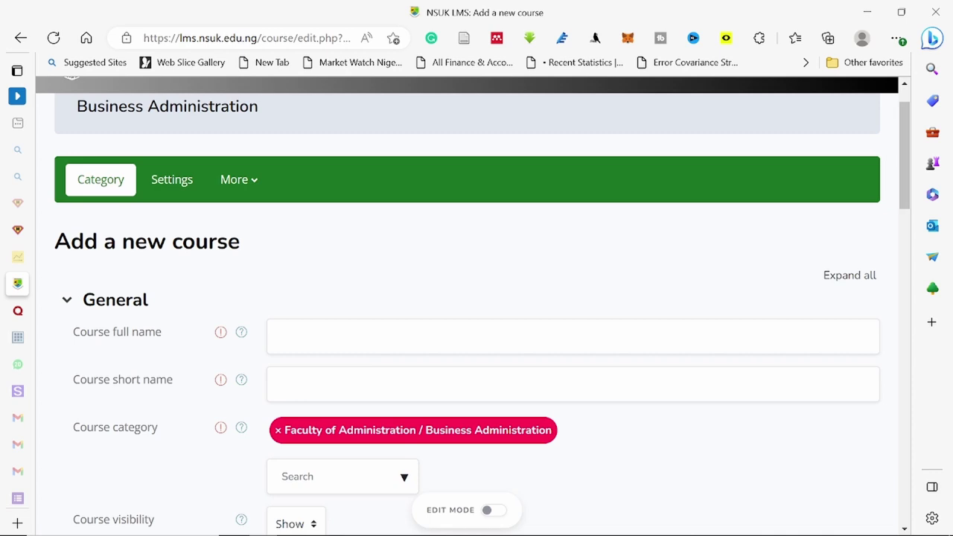
click(241, 332)
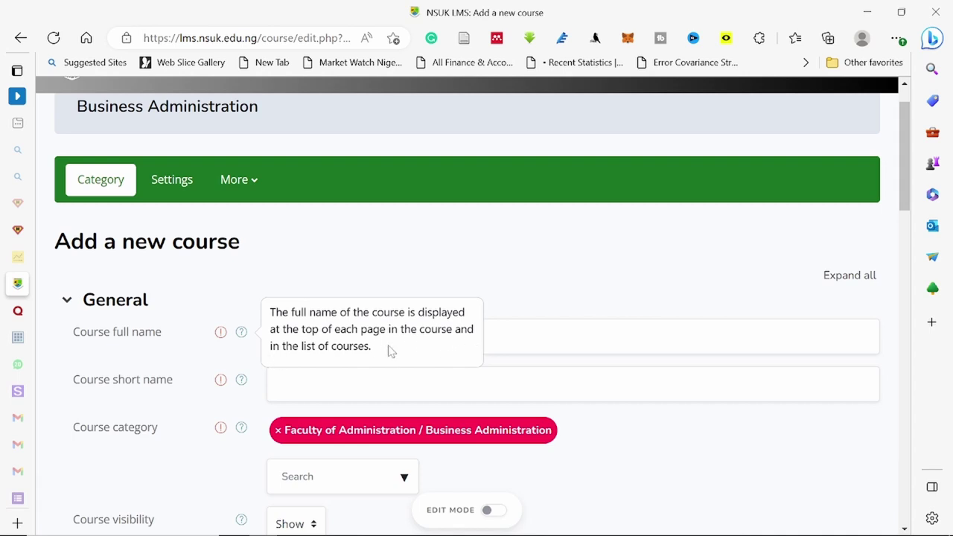
- Enter Element of Finance as the course full name and BUS219 as the course short name
click(245, 308)
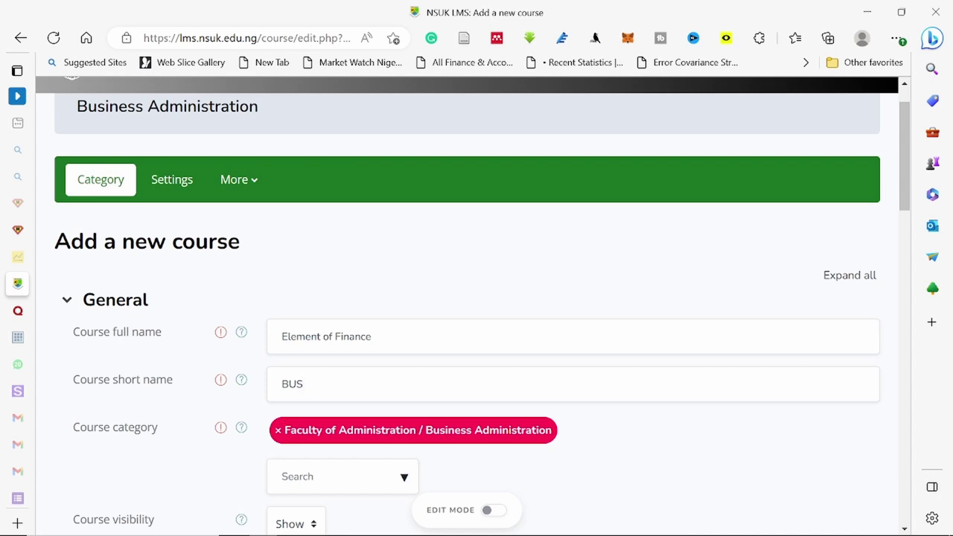
text(BUS215)
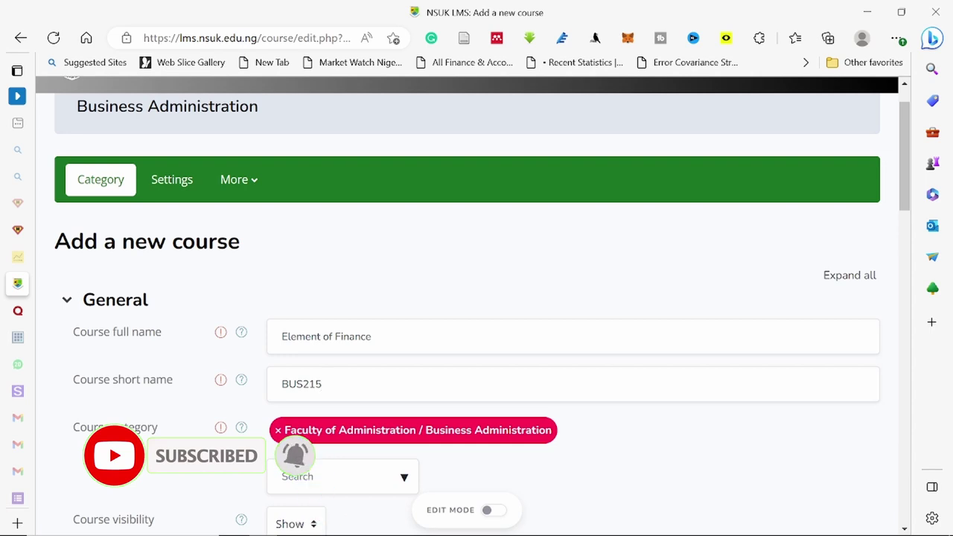
key(BackSpace)
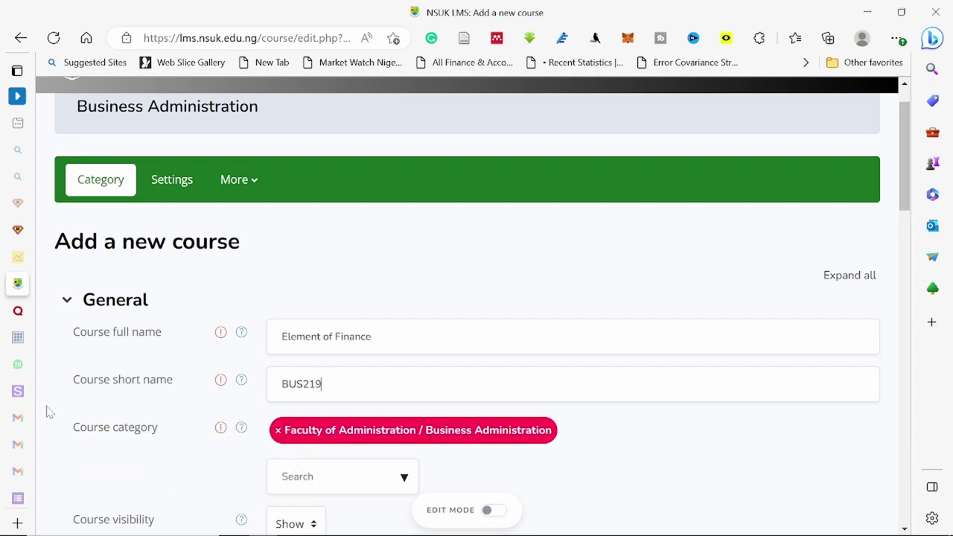
text(9)
- Set the course visibility to Hide
scroll(211, 462, down, 1)
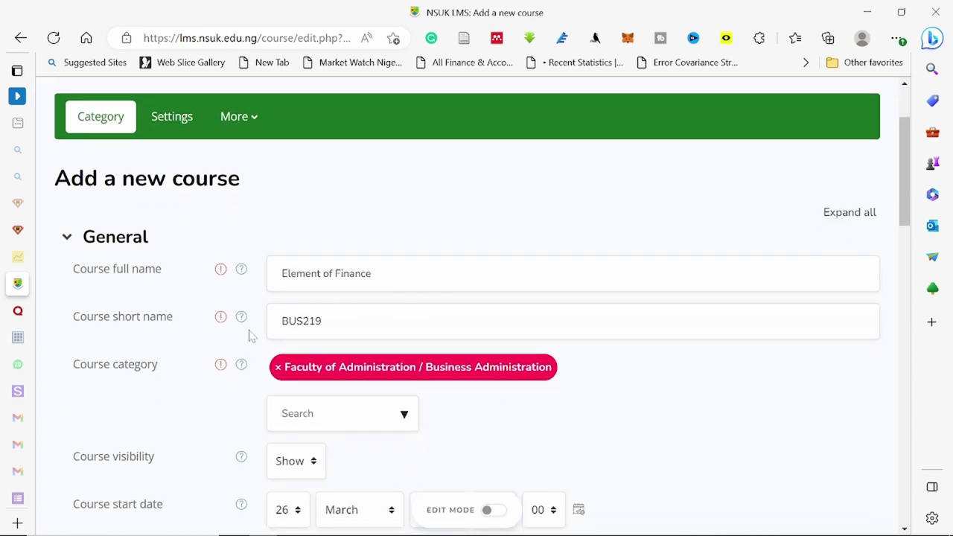
scroll(583, 396, down, 2)
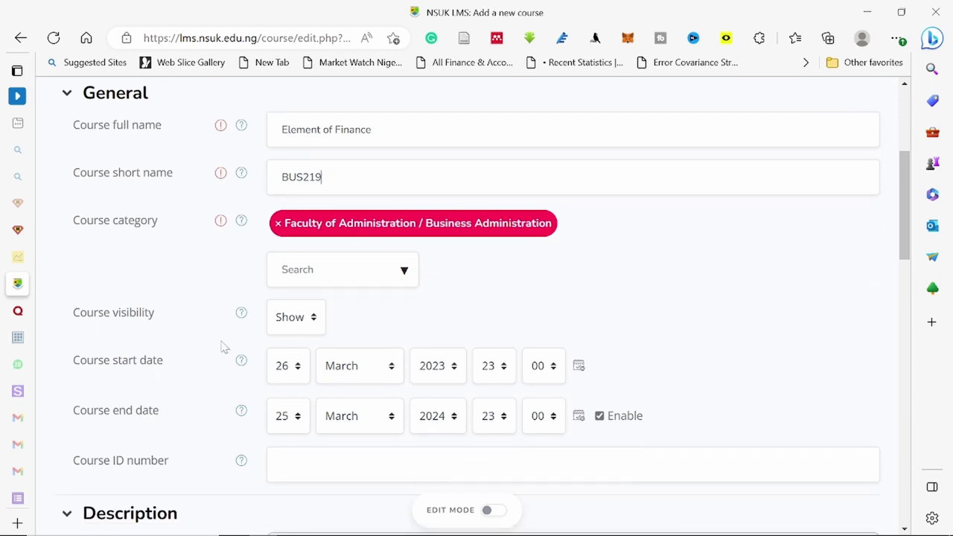
click(314, 326)
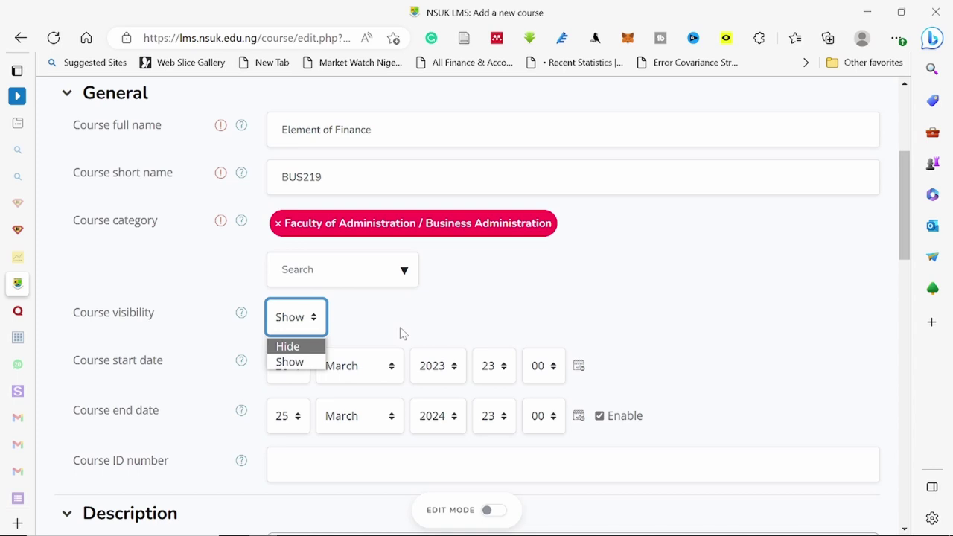
click(288, 346)
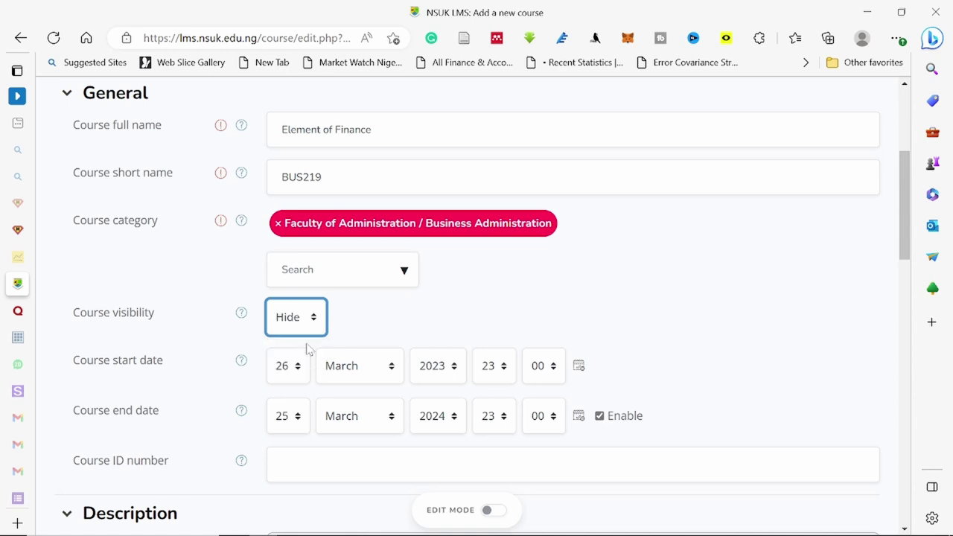
- Set the day of the course start date to 27
scroll(445, 313, down, 1)
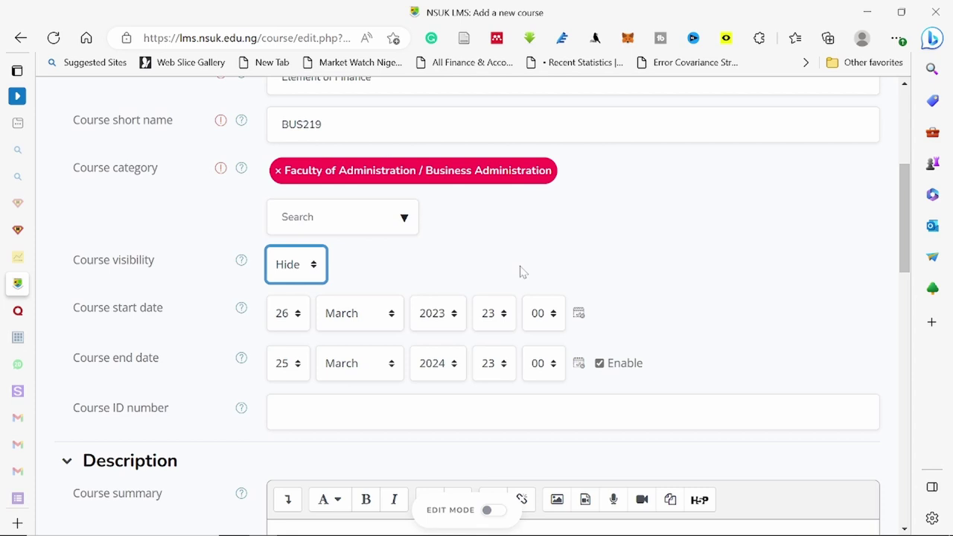
click(298, 316)
scroll(284, 272, down, 1)
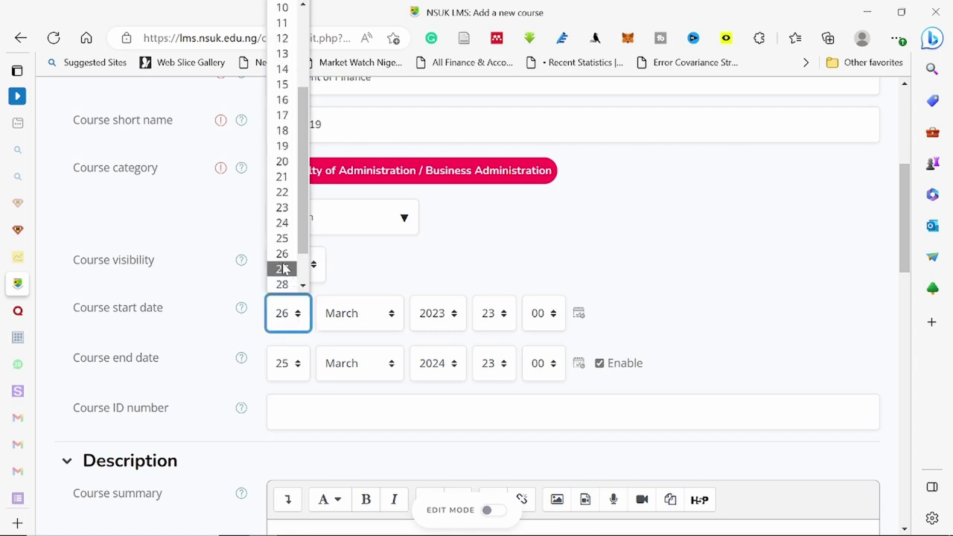
scroll(284, 269, down, 2)
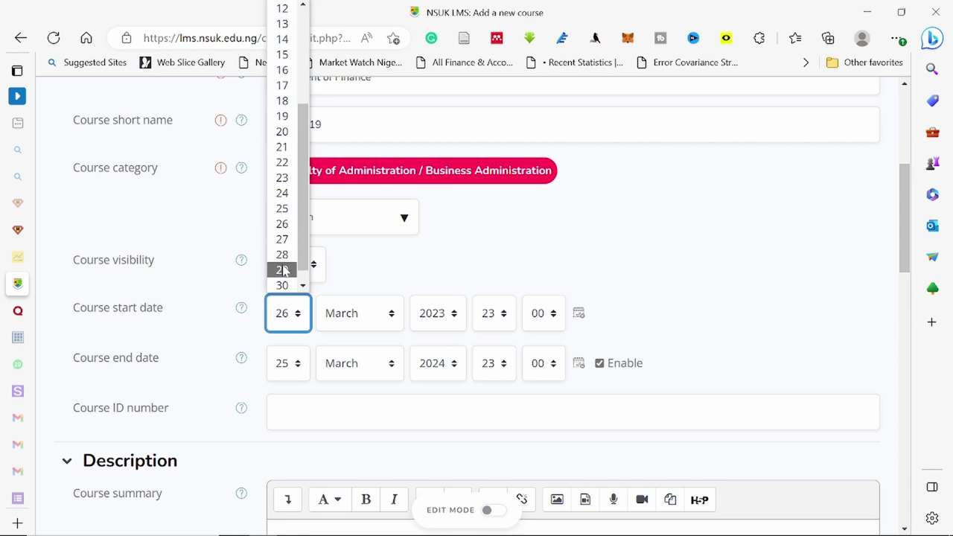
click(284, 240)
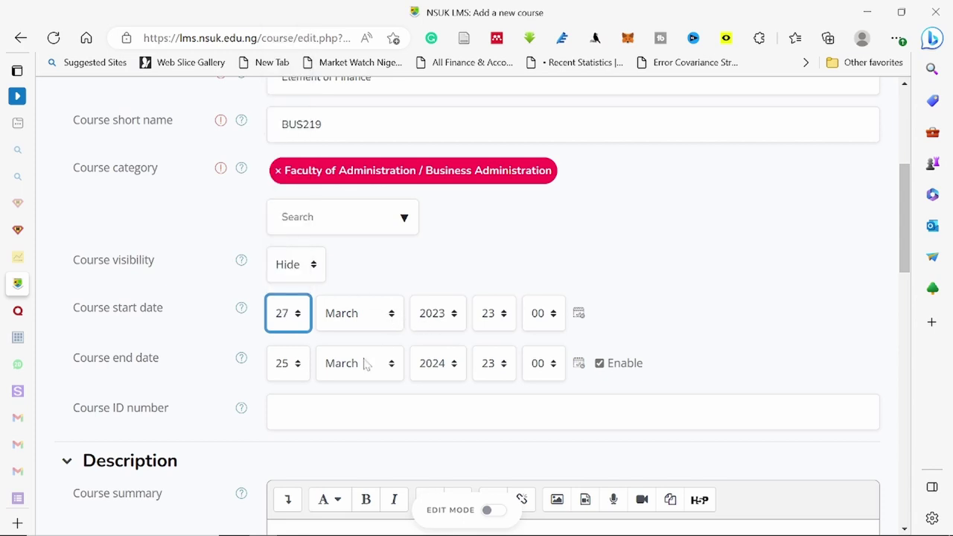
- Set the course end date to 27 April 2023
click(300, 373)
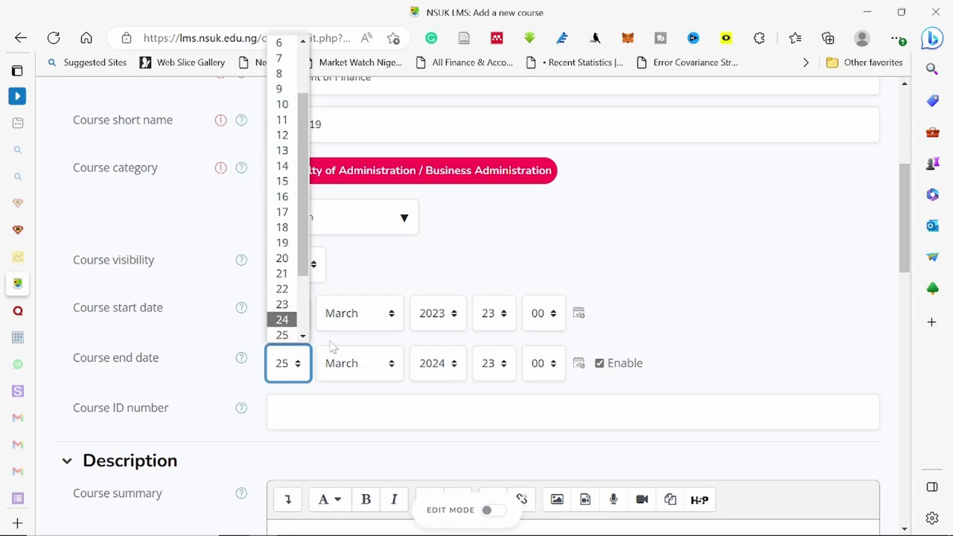
scroll(283, 304, down, 1)
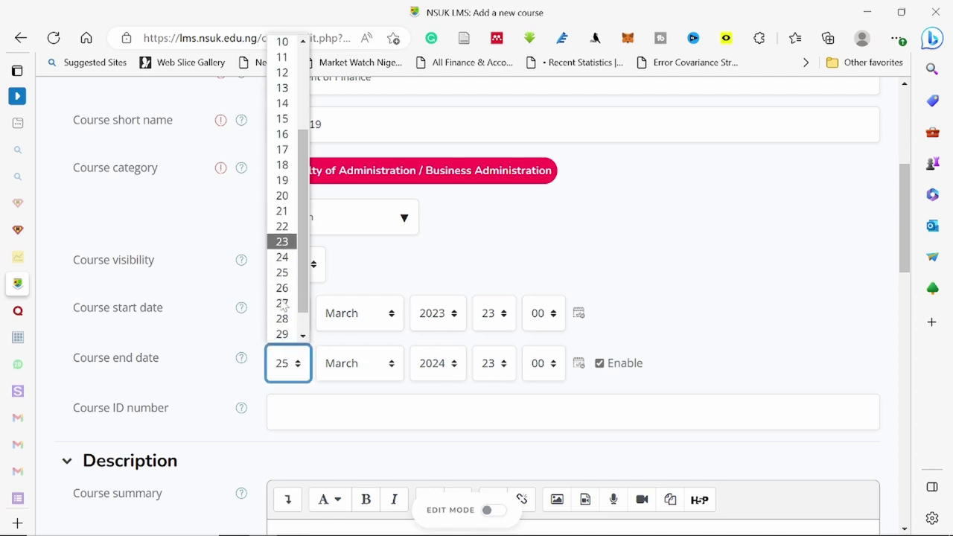
click(283, 304)
click(390, 364)
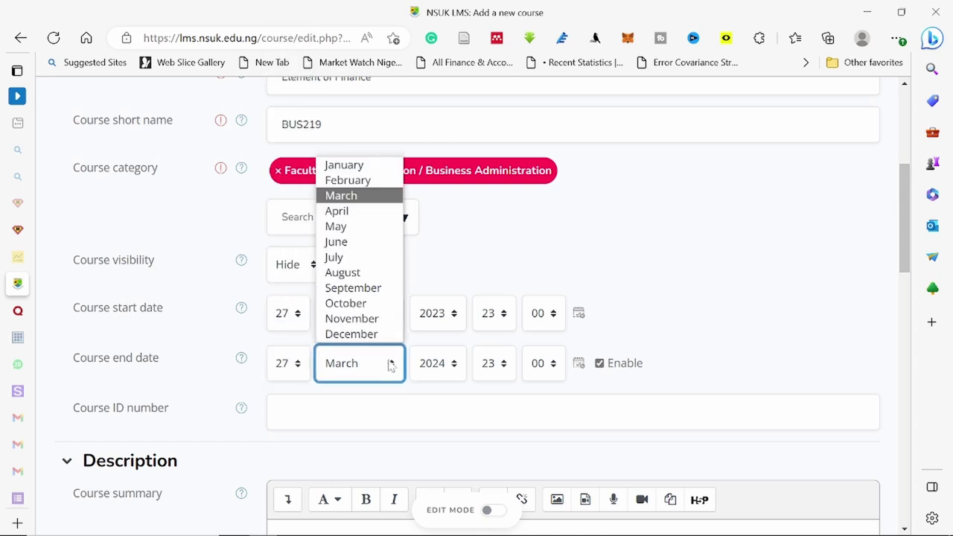
click(352, 211)
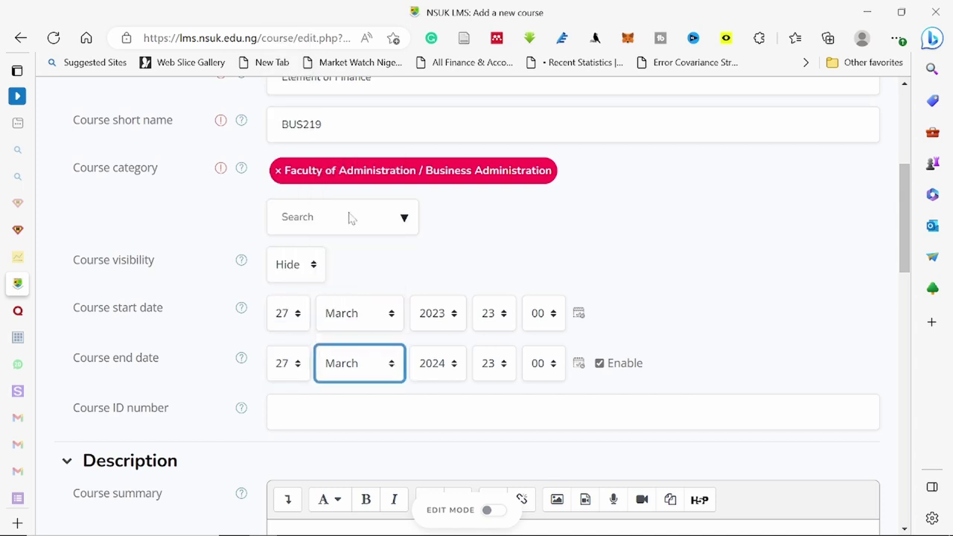
click(454, 365)
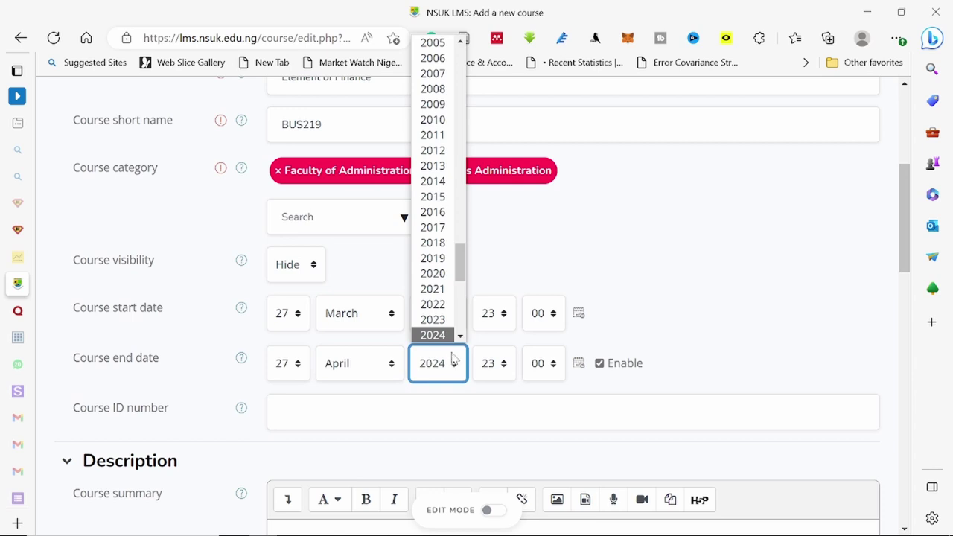
scroll(443, 328, down, 1)
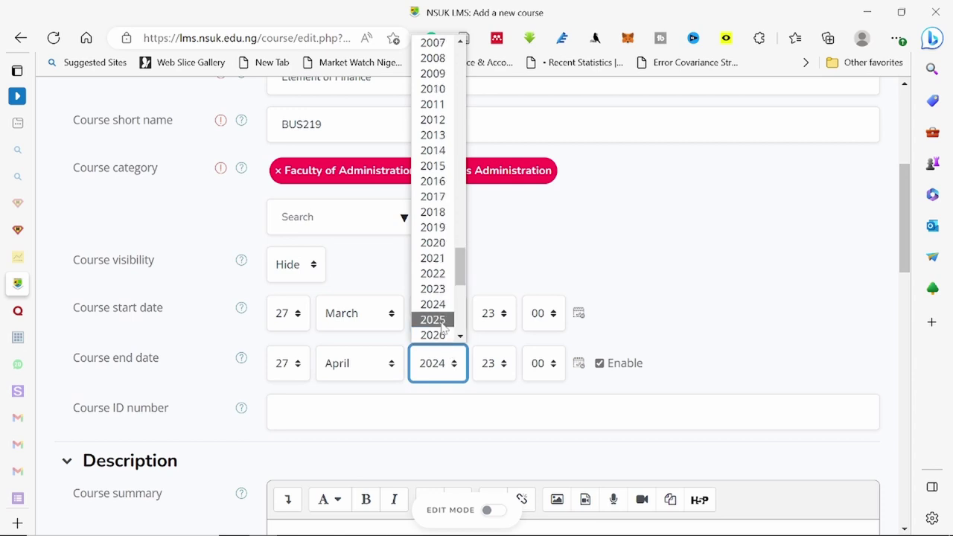
click(439, 290)
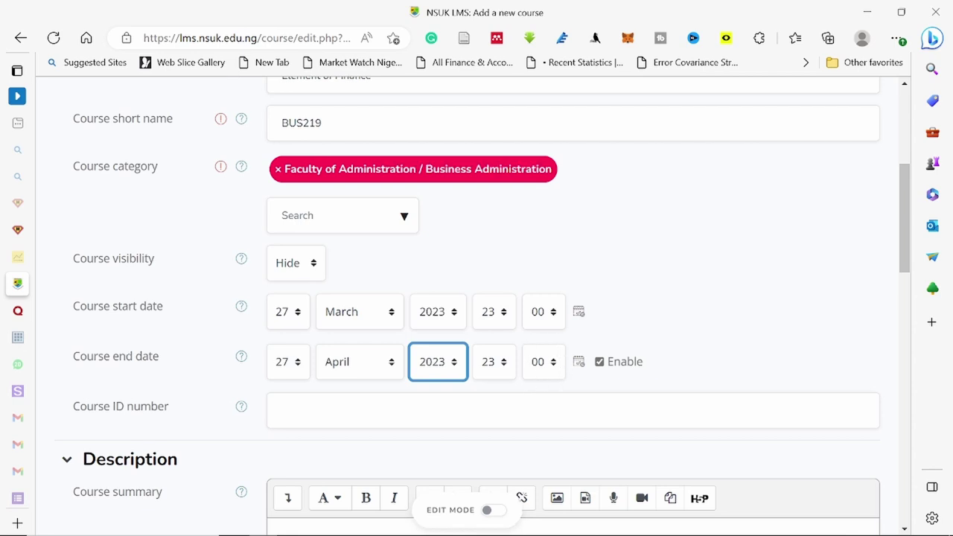
- Check the help on the course ID number and enter BUS219 as the course ID number
scroll(588, 402, down, 2)
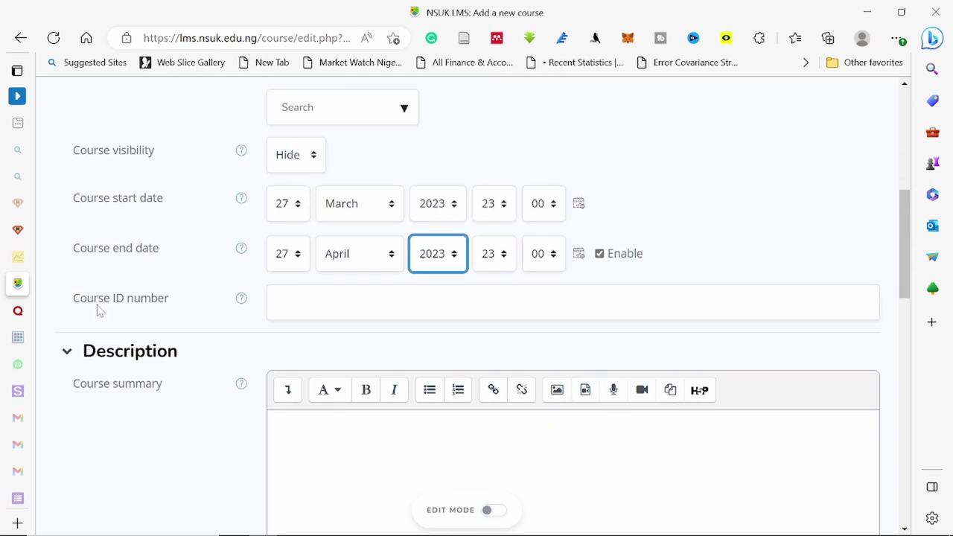
click(240, 301)
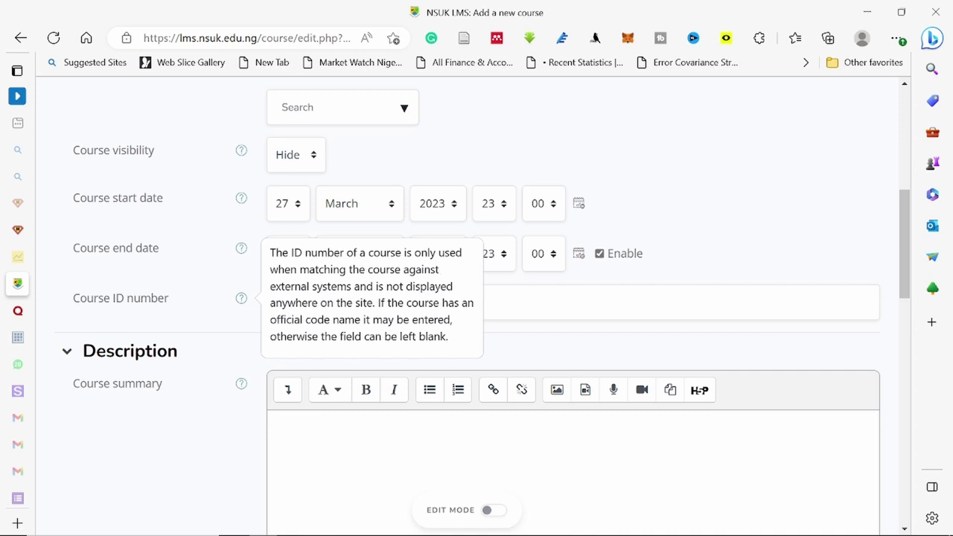
click(680, 266)
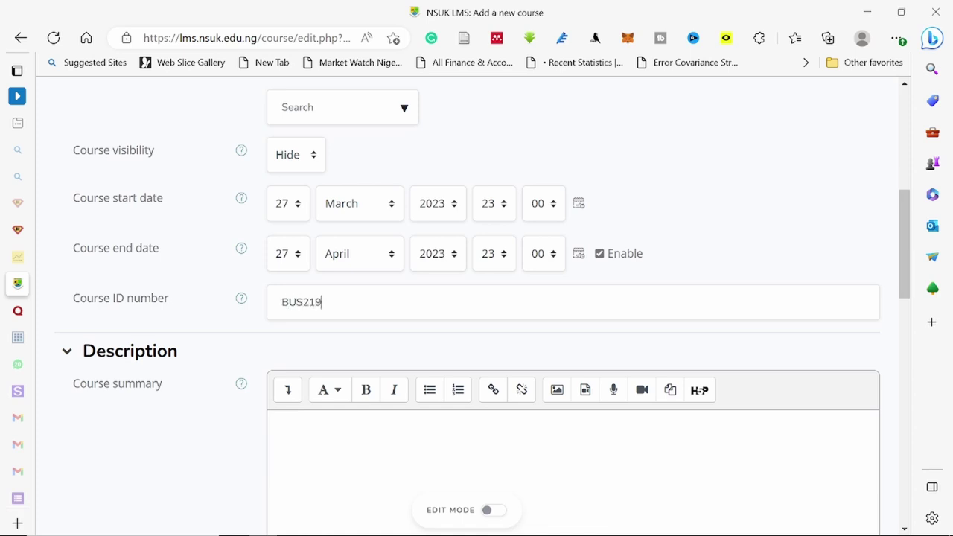
- Fill in the course summary with the two-paragraph description beginning "This course provides an introduction to the fundamental concepts of finance."
scroll(248, 340, down, 1)
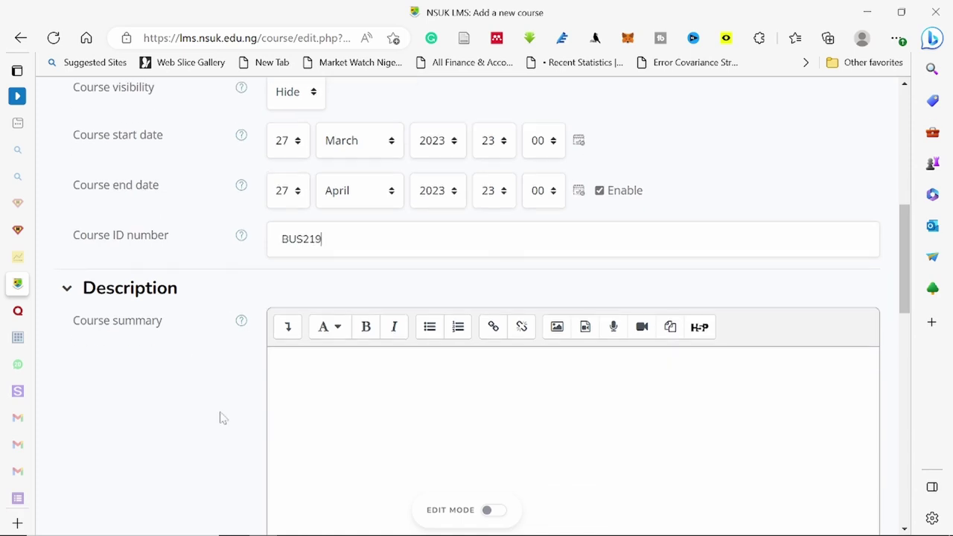
mouse_move(235, 534)
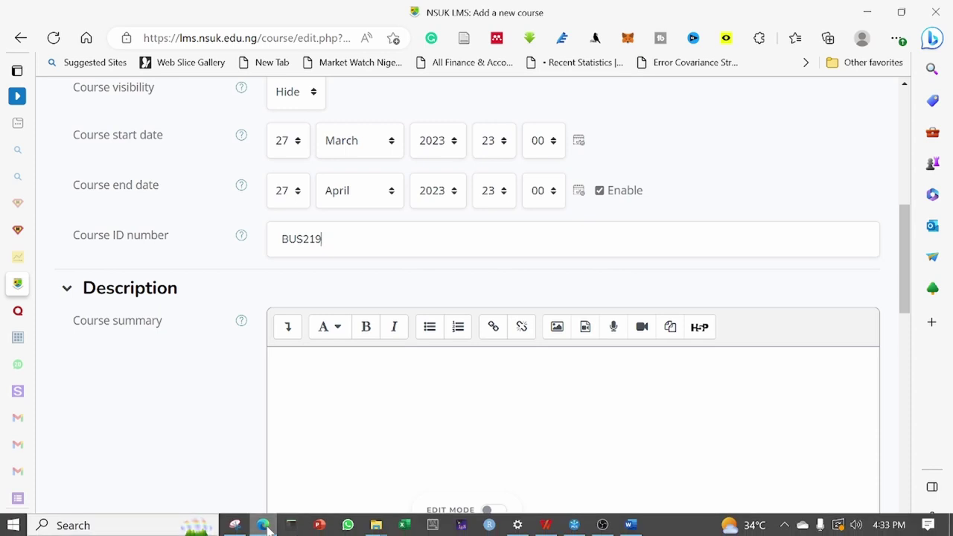
mouse_move(269, 529)
scroll(476, 298, down, 4)
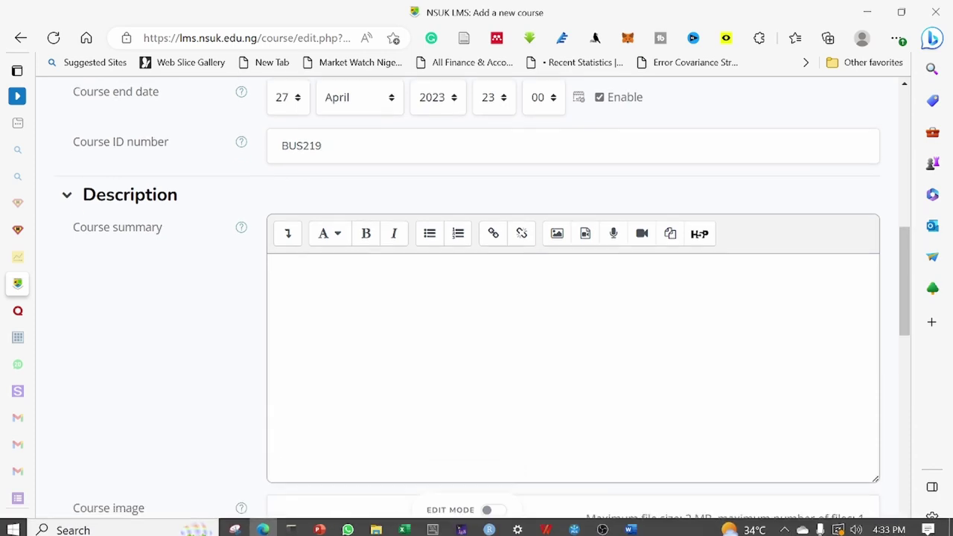
scroll(379, 395, up, 1)
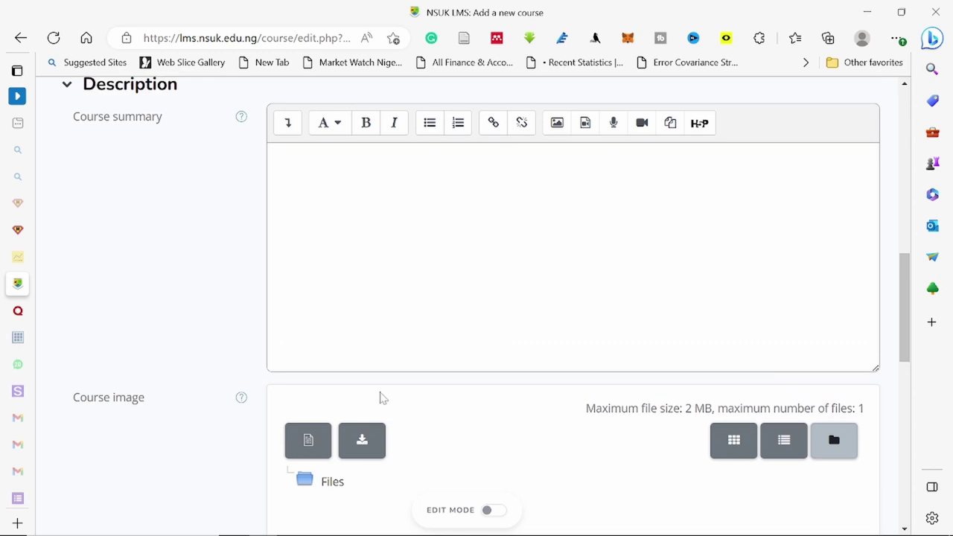
click(379, 393)
text(This course provides an introduction to the fundamental concepts of finance. Students will learn the core elements of financial analysis and investment management. The course covers time value of money, risk and return, portfolio theory, the capital asset pricing model, market efficiency, and the cost of capital. Students will use these tools and frameworks to evaluate financial decisions, understand investments, and appreciate the role of finance in business and economic systems. By the end of the course, students will have a solid grasp of the key building blocks of finance and be able to apply their knowledge to real-world financial problems." The description outlines the major topics that would be covered in an introductory finance course and emphasizes understanding fundamental concepts and applying knowledge to practical problems. The elements of finance refer to the basic formulas, models, and methods used to evaluate financial decisions and investments.)
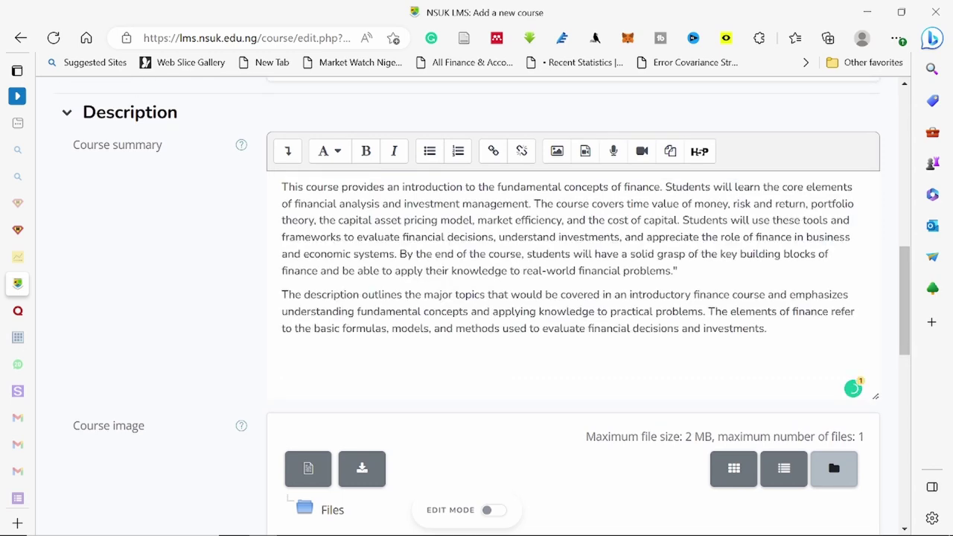
scroll(477, 298, up, 2)
scroll(476, 298, down, 3)
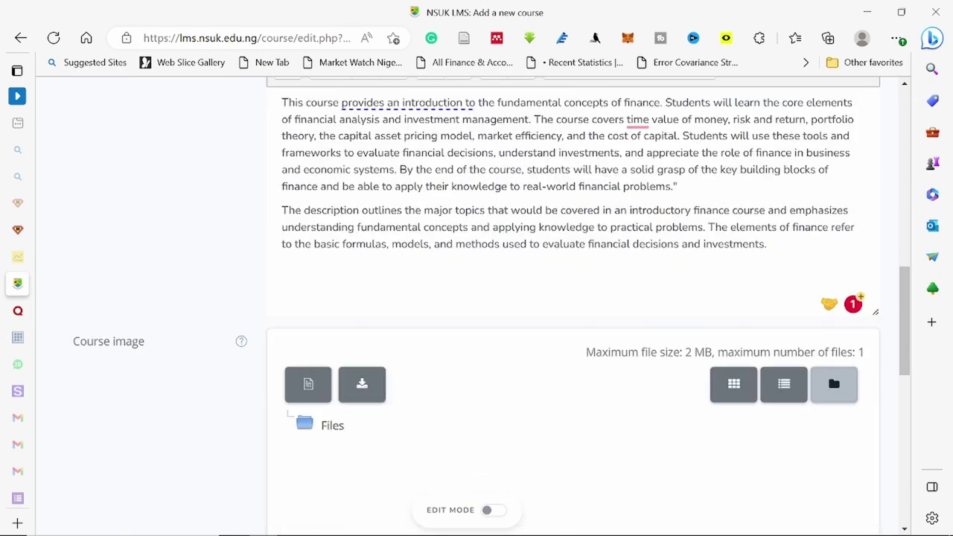
- Replace "provides an introduction to" with the suggested wording "introduces" in the first sentence of the course summary
scroll(491, 271, up, 1)
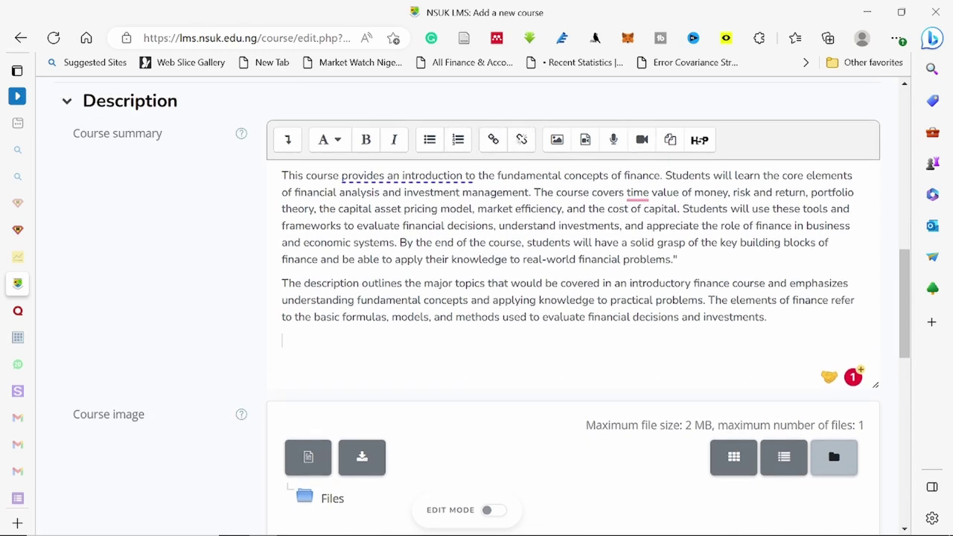
click(432, 176)
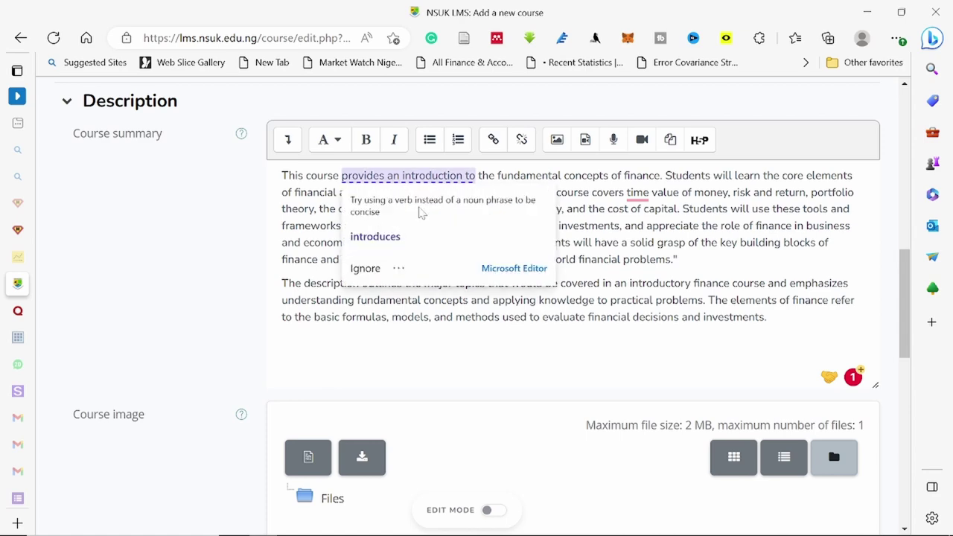
click(396, 239)
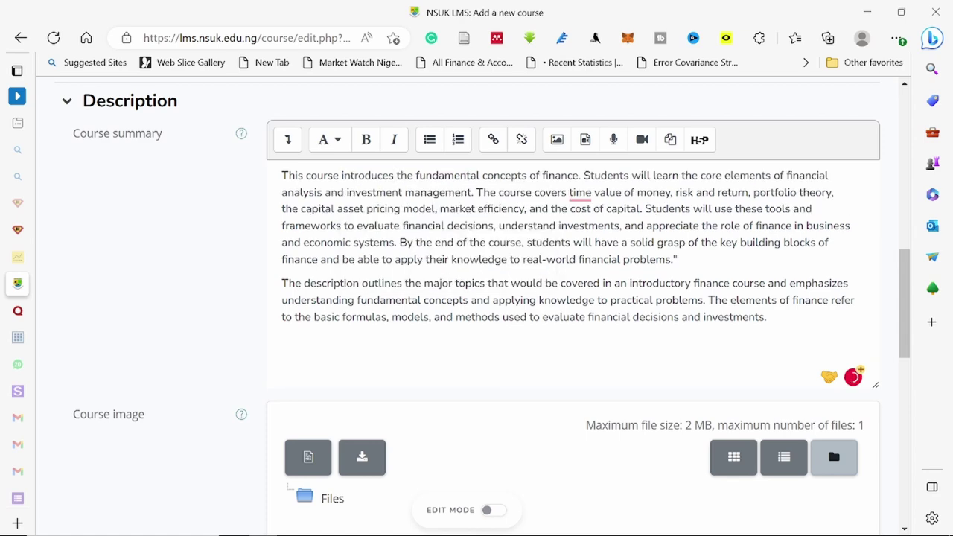
- Upload the file nsuk logo.PNG from the Desktop as the course image
scroll(476, 298, down, 3)
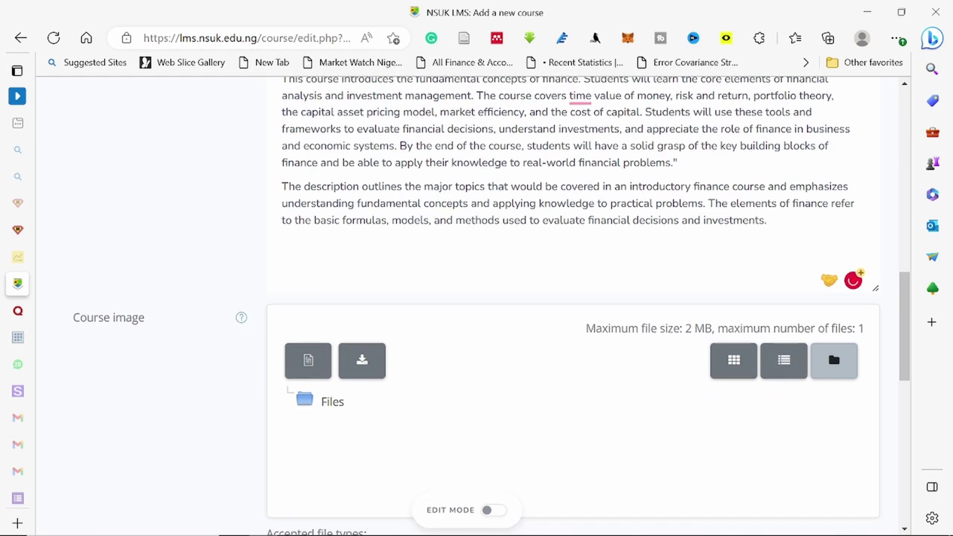
scroll(477, 297, down, 1)
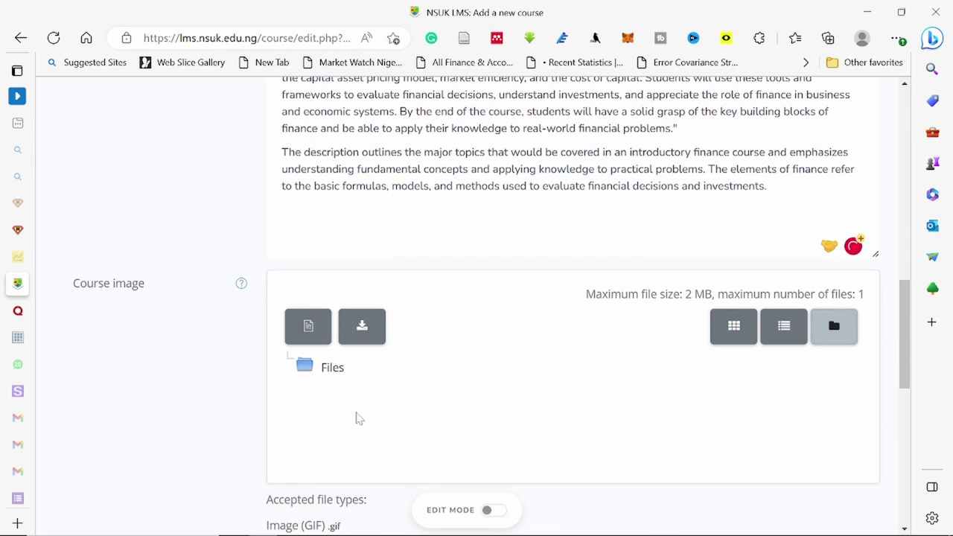
scroll(368, 421, down, 2)
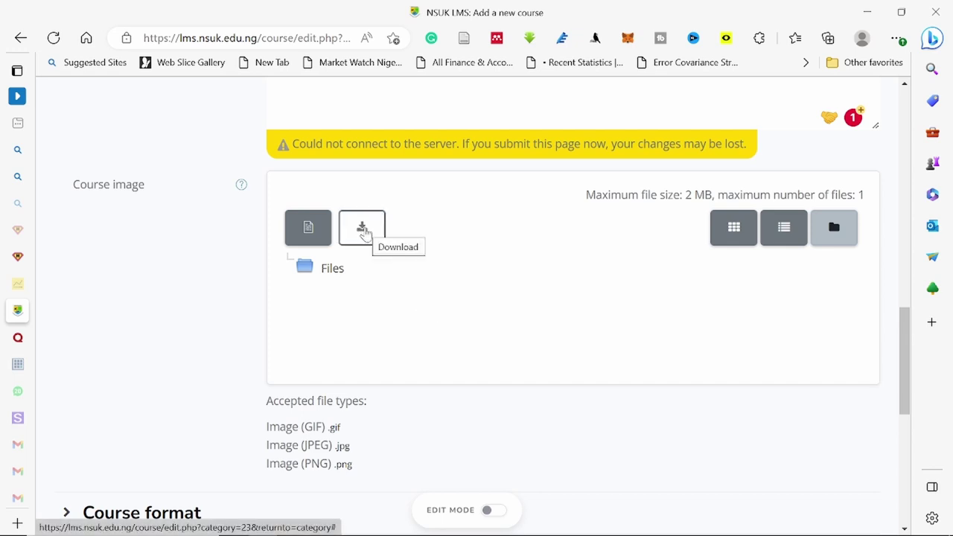
click(311, 243)
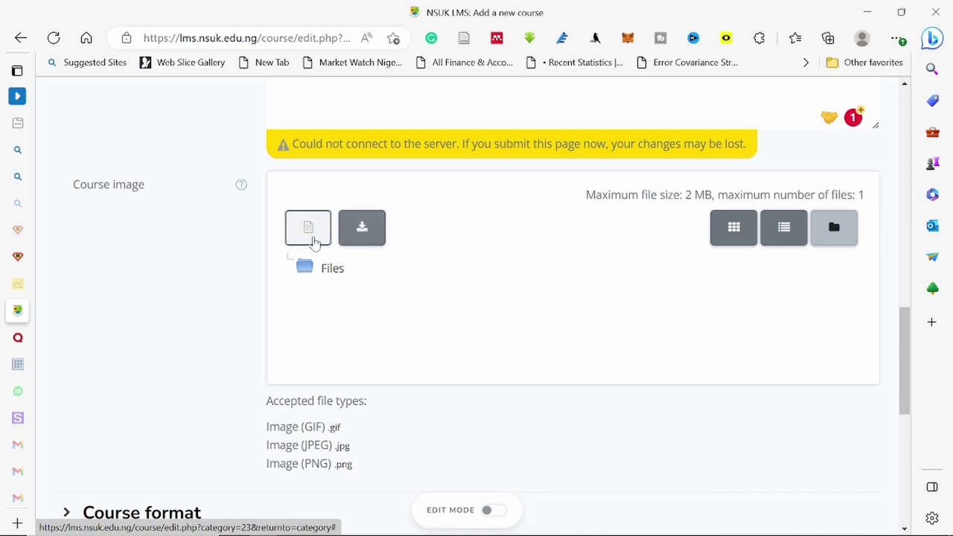
click(313, 242)
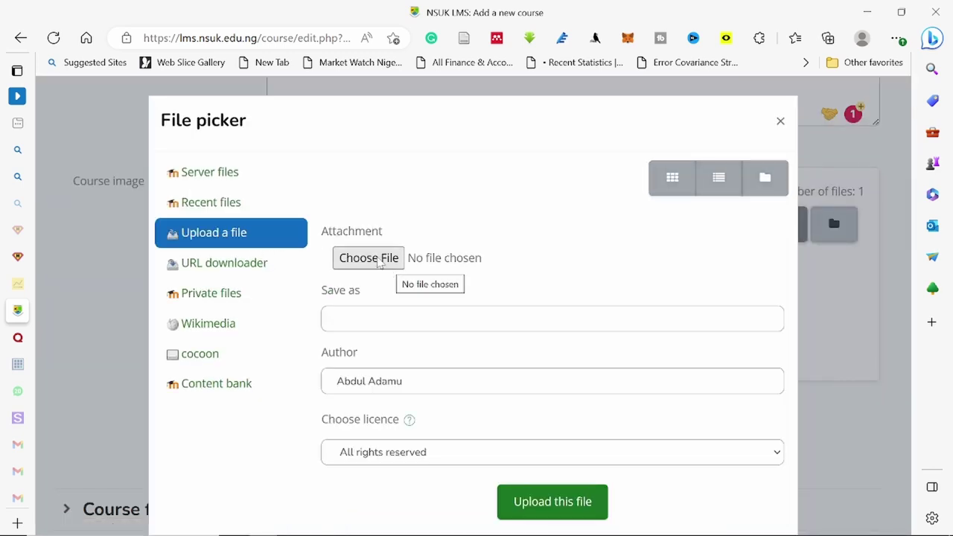
click(378, 263)
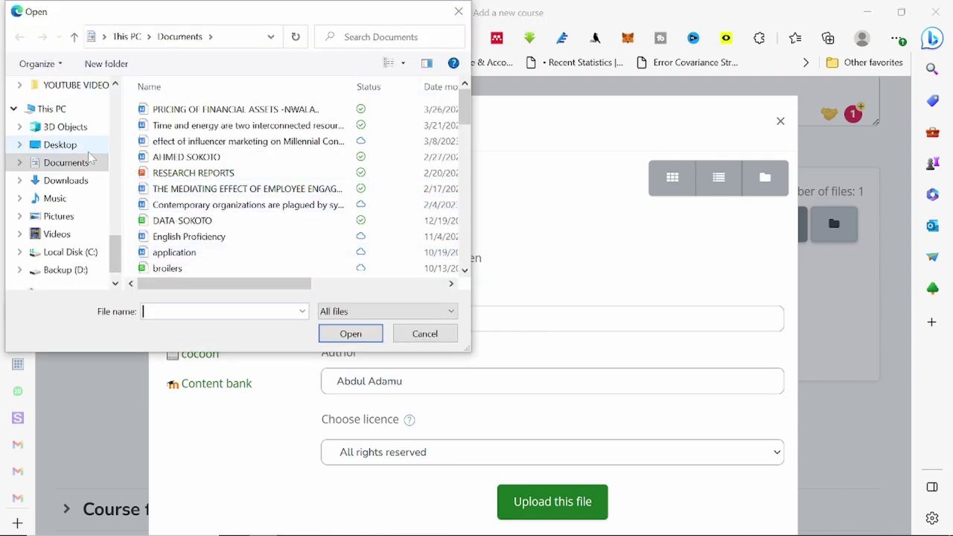
click(67, 145)
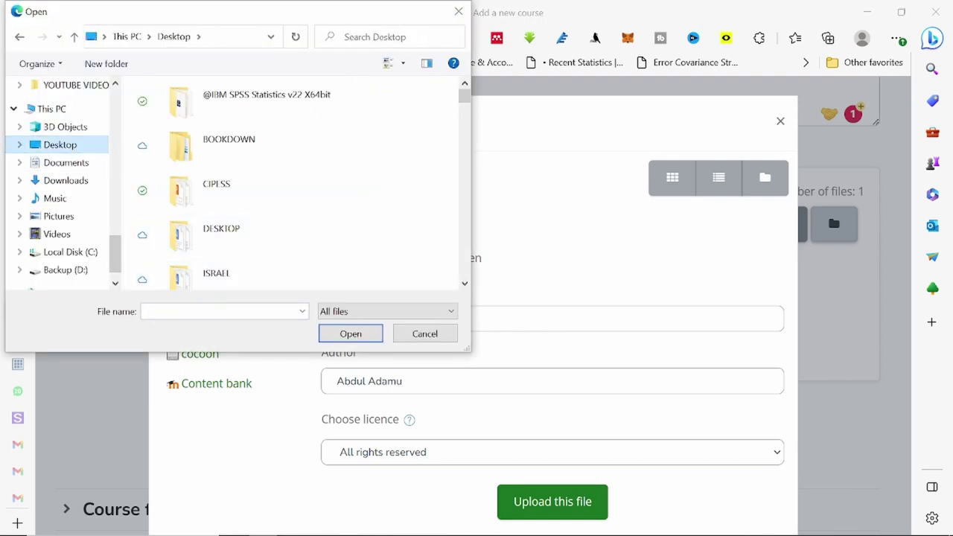
text(nsu)
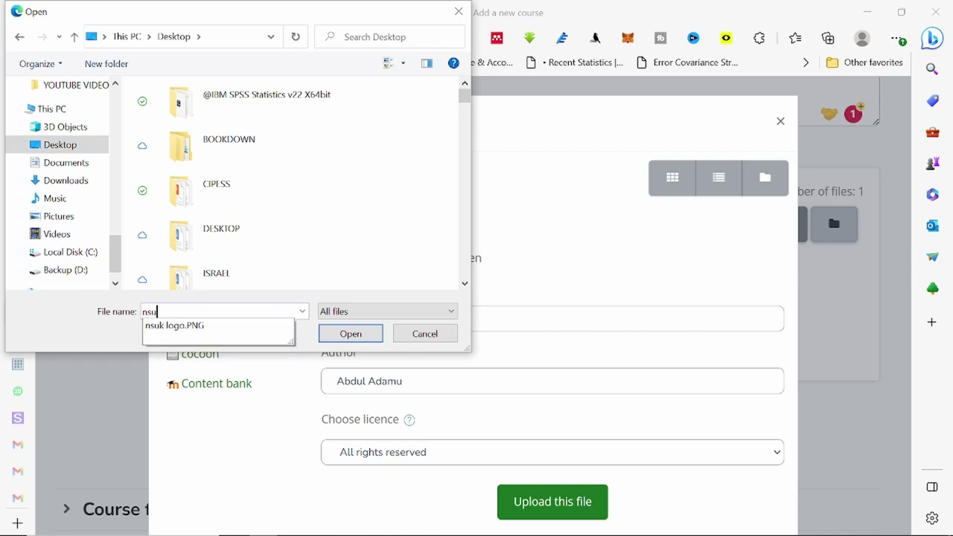
click(220, 337)
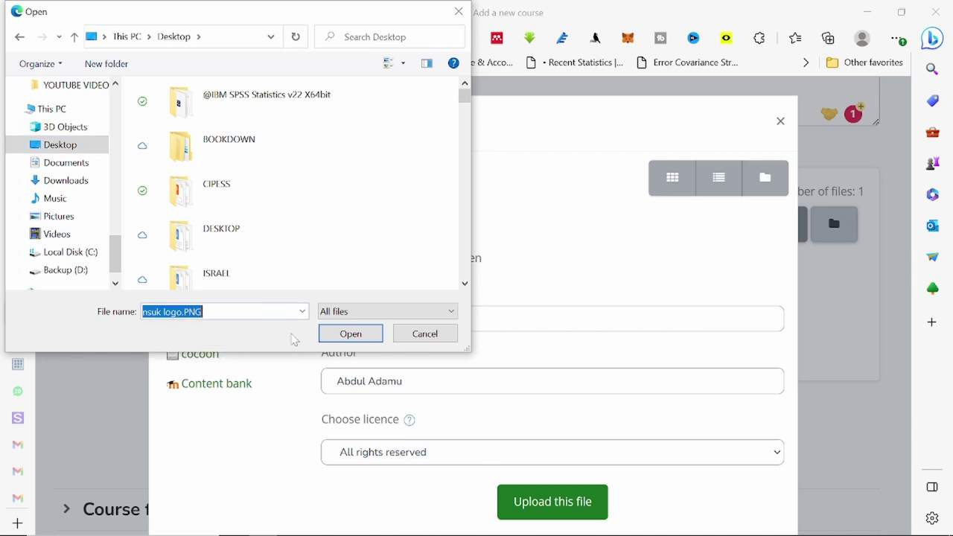
click(355, 337)
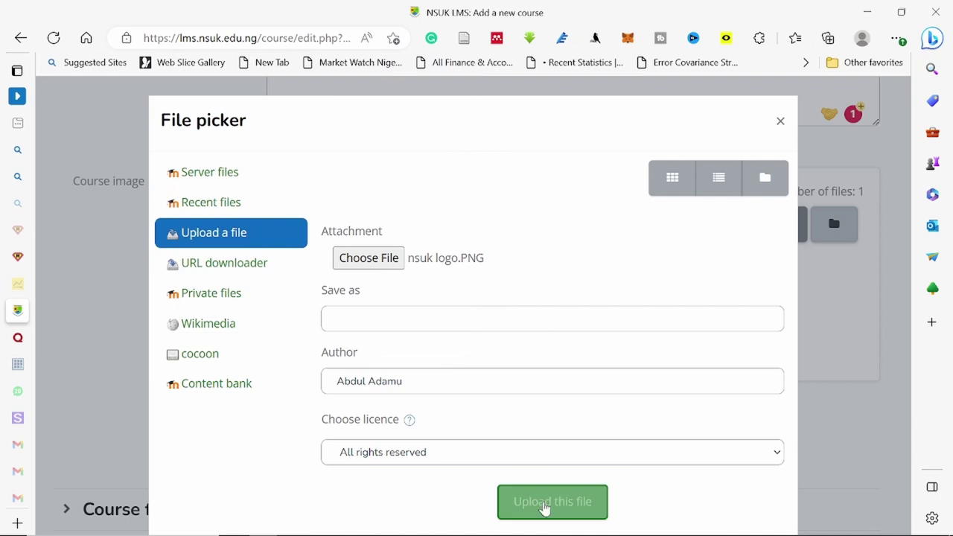
click(545, 509)
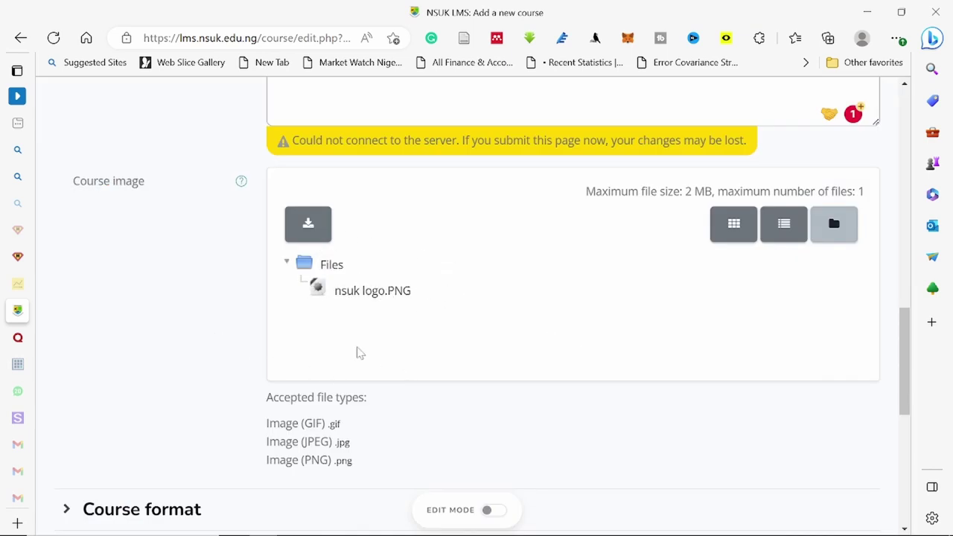
- Expand the course format settings and set the format to Weekly format
scroll(524, 430, down, 3)
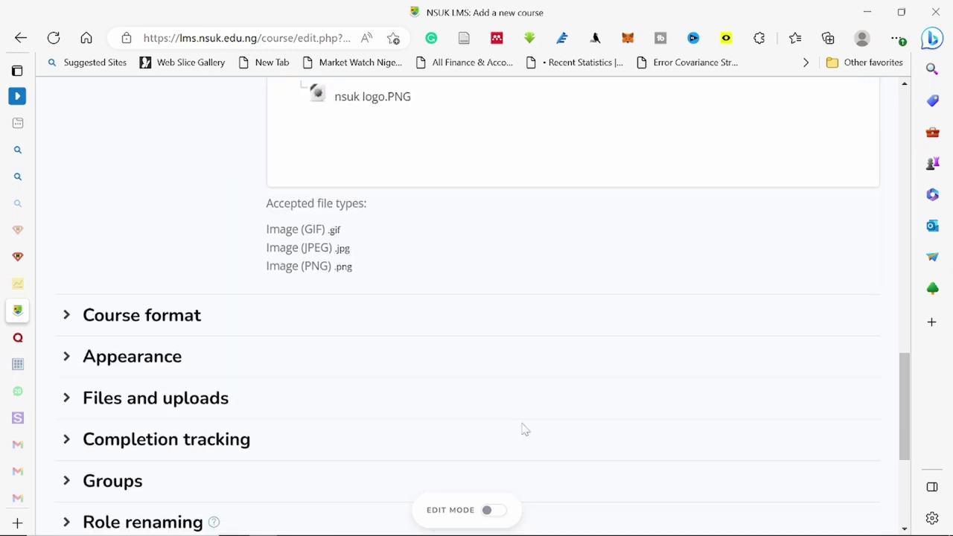
right_click(524, 430)
click(154, 302)
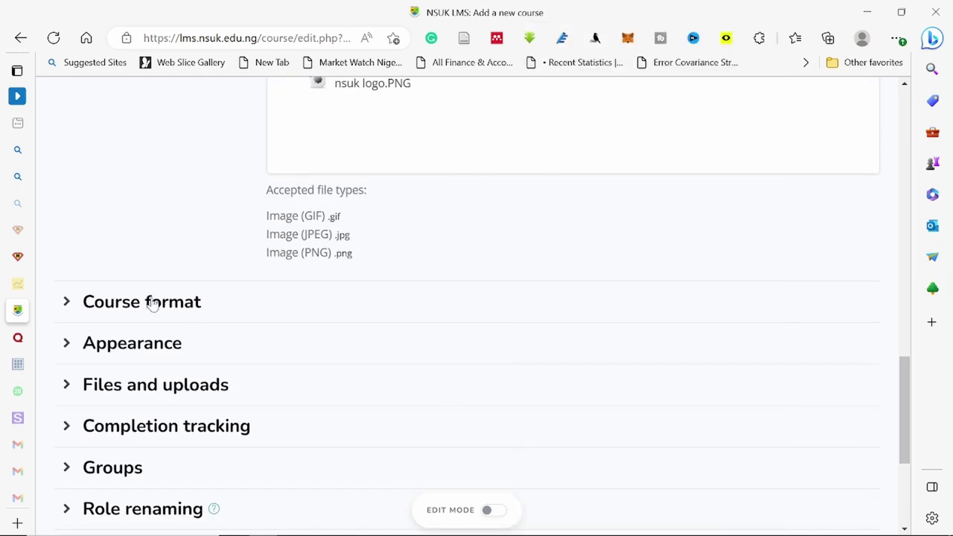
click(153, 301)
scroll(596, 331, down, 1)
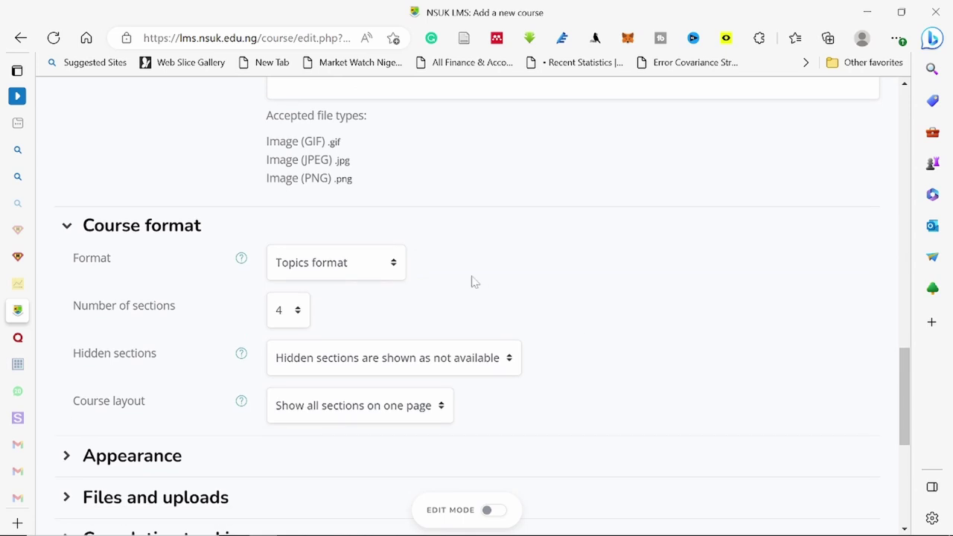
click(395, 273)
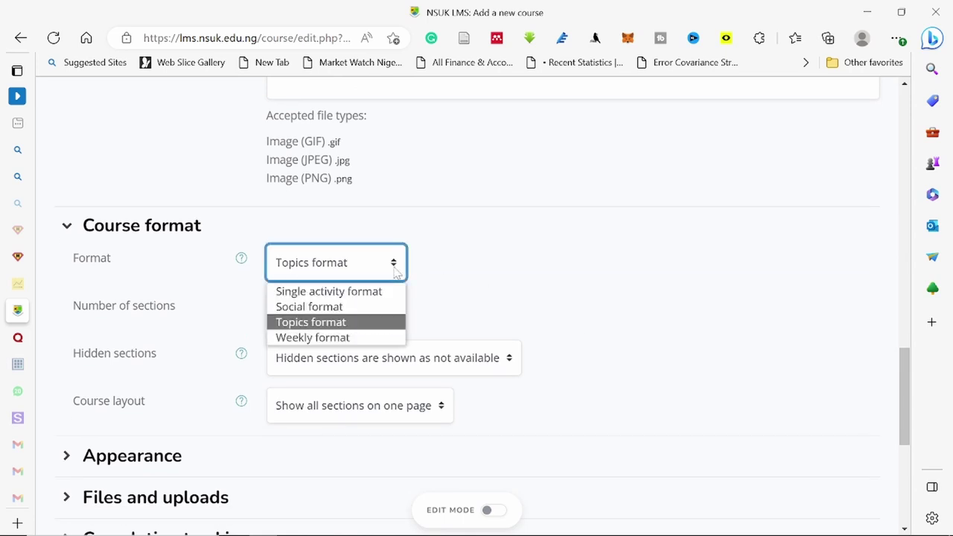
click(366, 339)
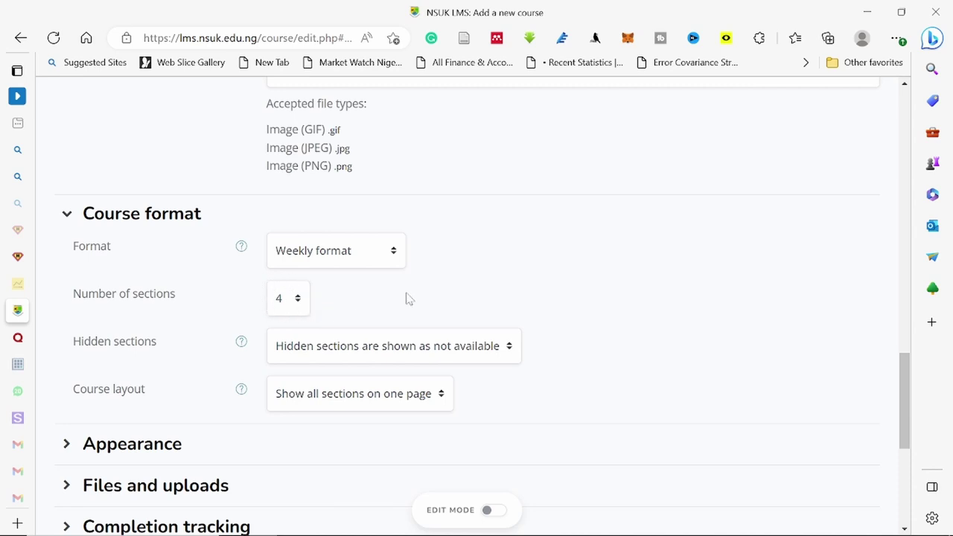
- Expand the Appearance settings and review the force language options, announcements, gradebook, activity report and activity date settings
scroll(408, 298, down, 1)
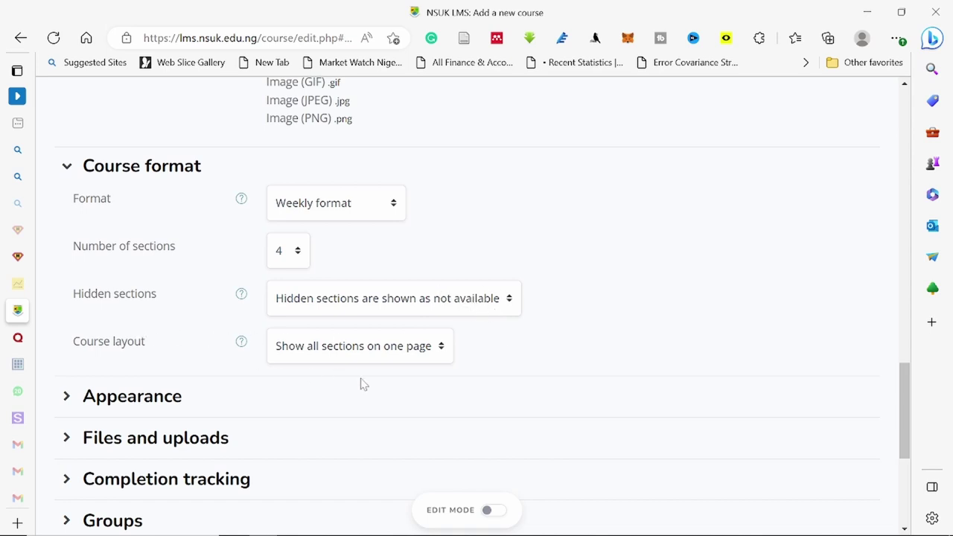
scroll(617, 365, down, 2)
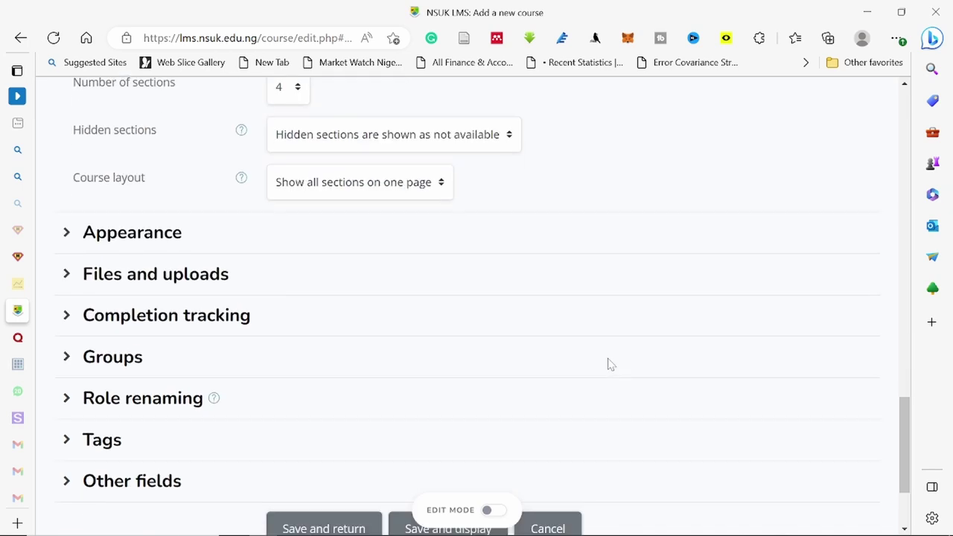
click(152, 235)
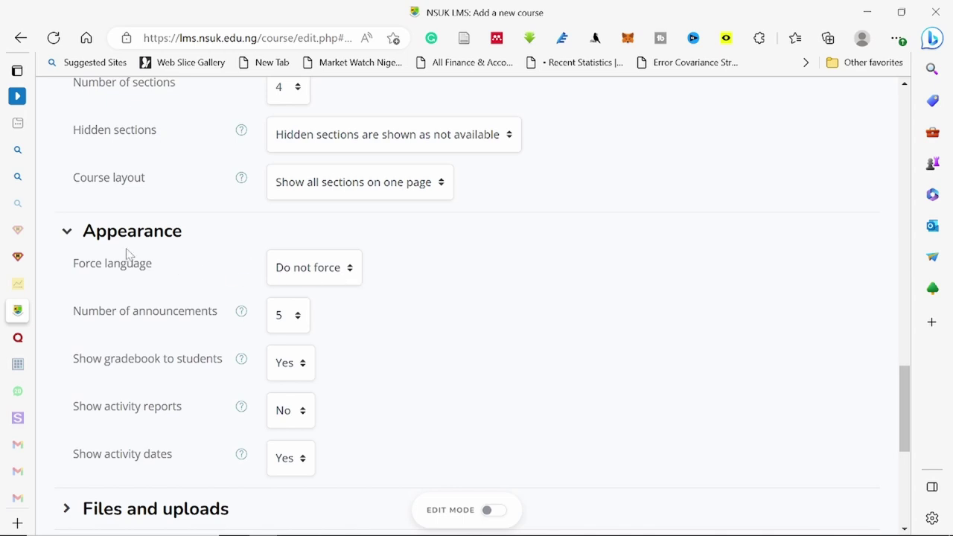
click(345, 282)
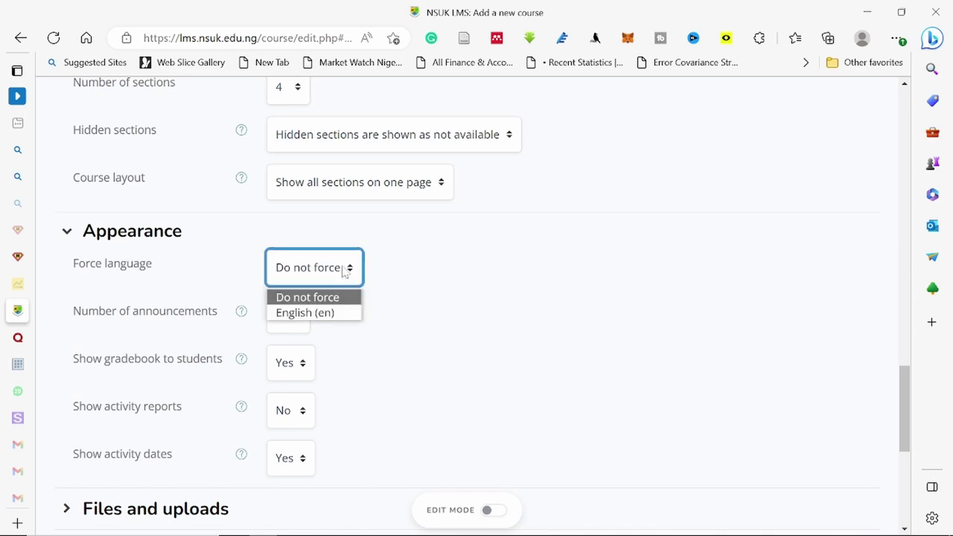
click(449, 264)
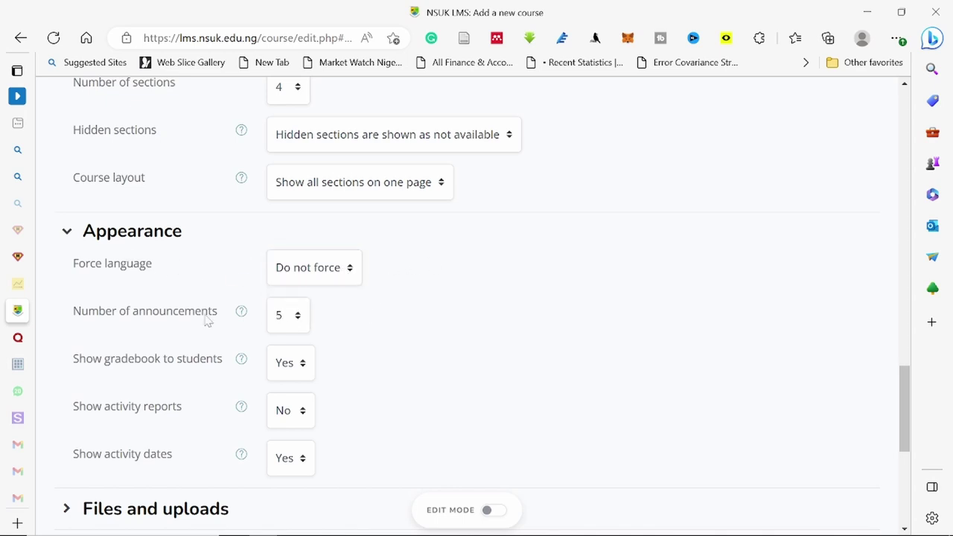
scroll(407, 320, down, 1)
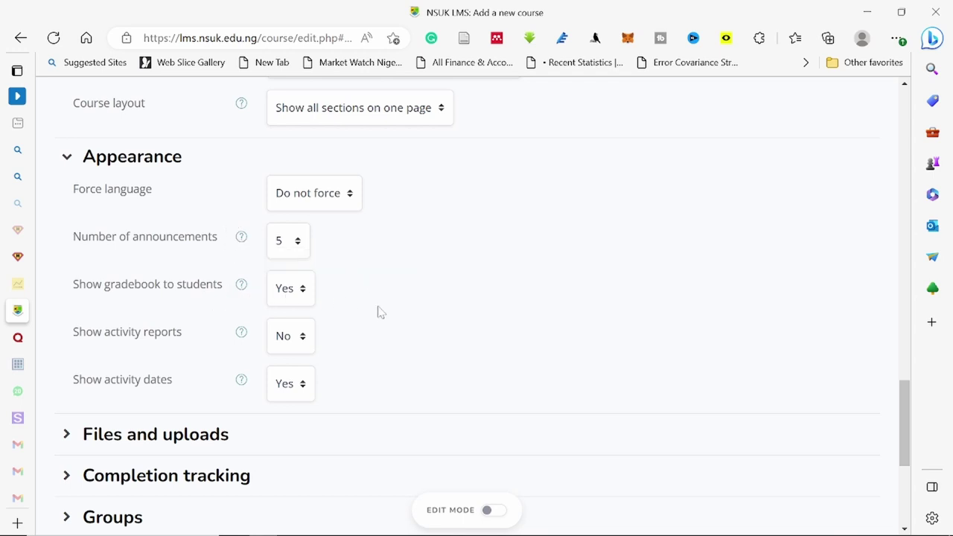
scroll(414, 305, down, 2)
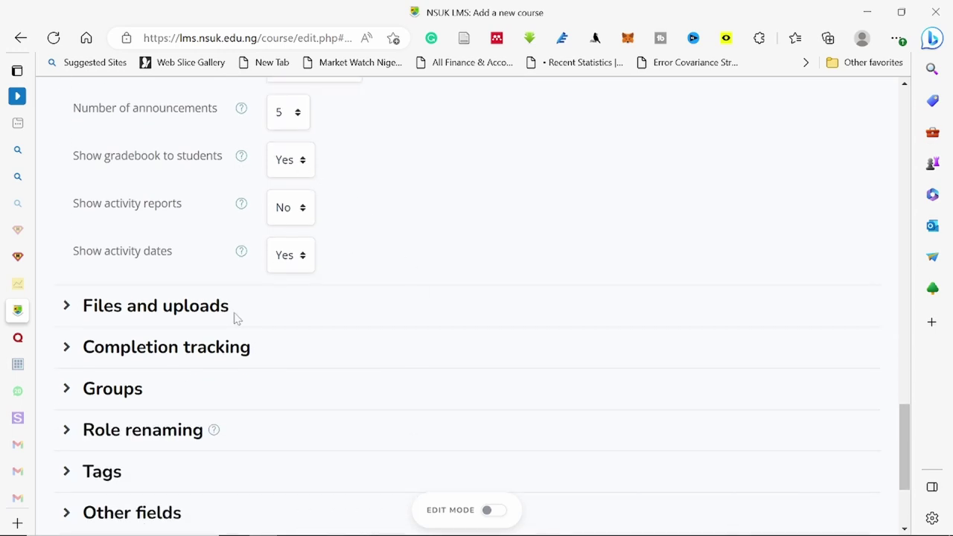
- Expand the Files and uploads and Completion tracking settings and review the maximum upload size and completion options
click(199, 313)
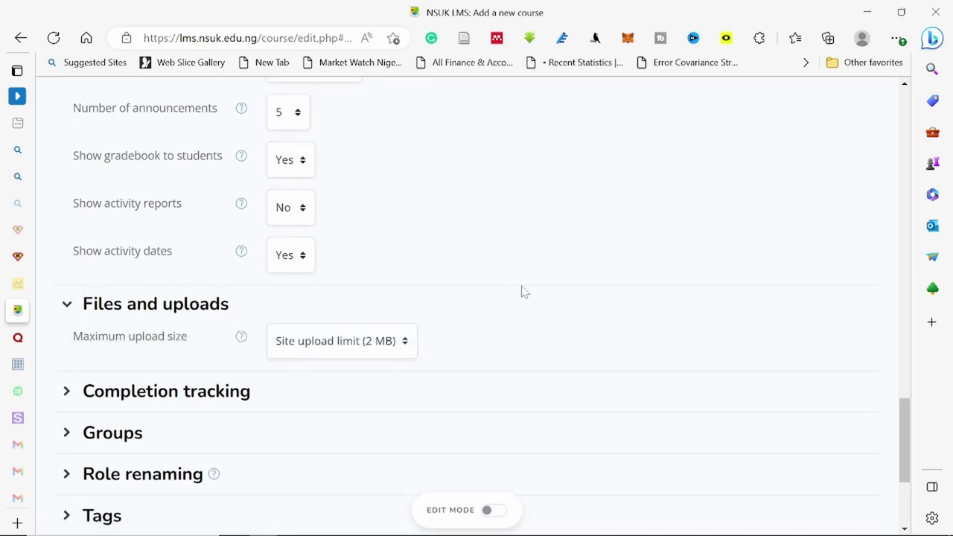
scroll(521, 291, down, 1)
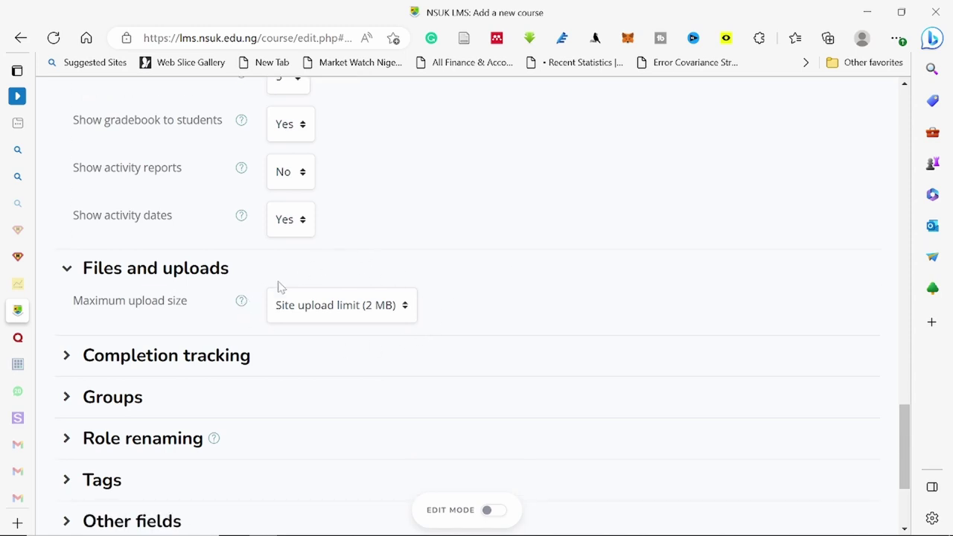
scroll(542, 312, down, 3)
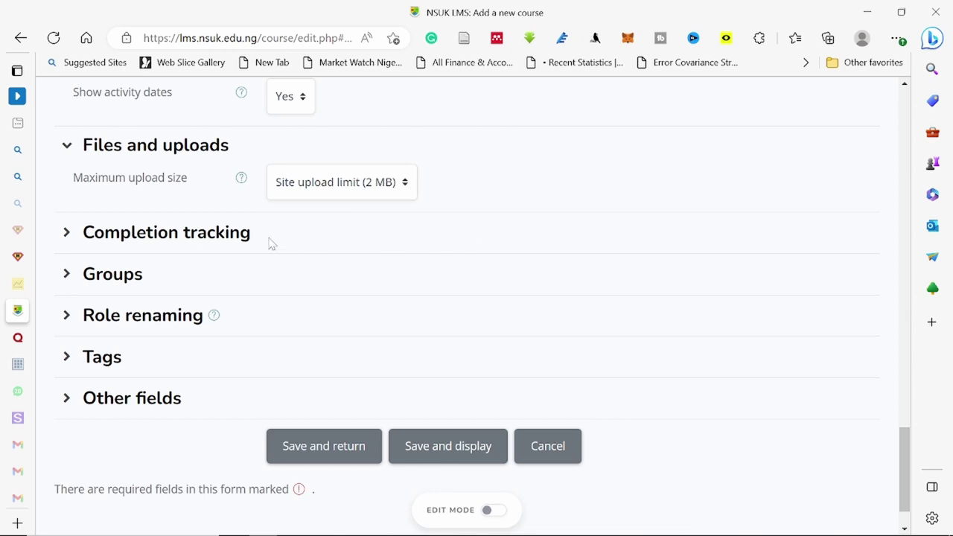
click(208, 234)
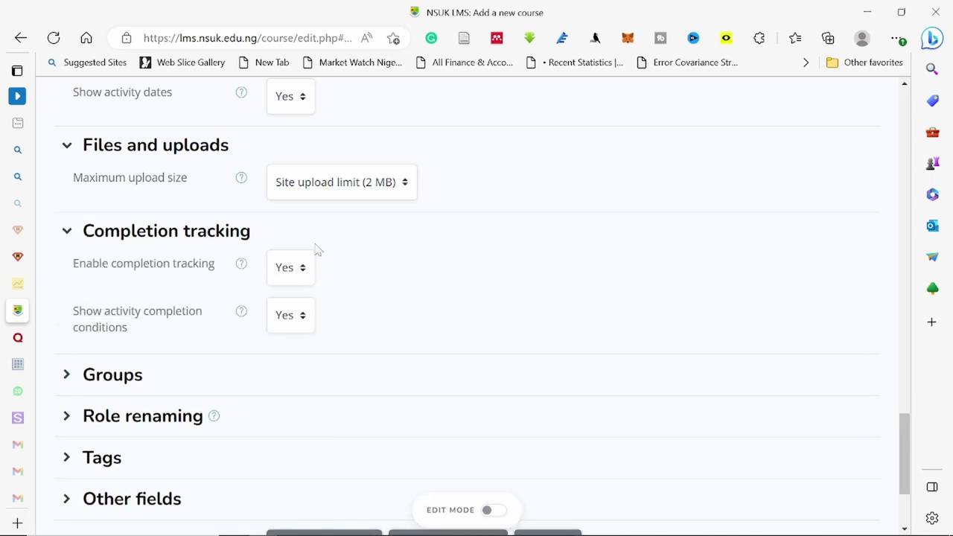
scroll(430, 321, down, 2)
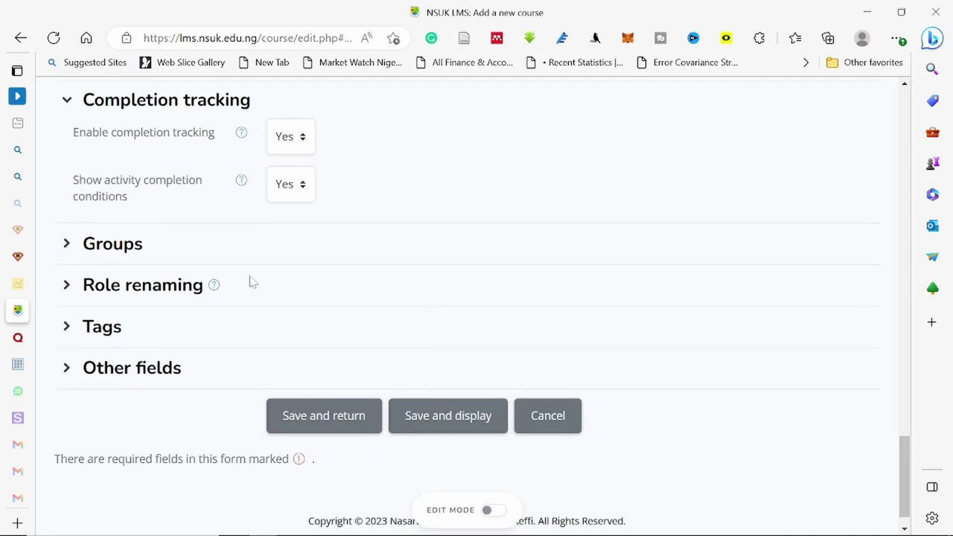
- Expand the Groups settings and review the available group modes without changing the selection
click(119, 257)
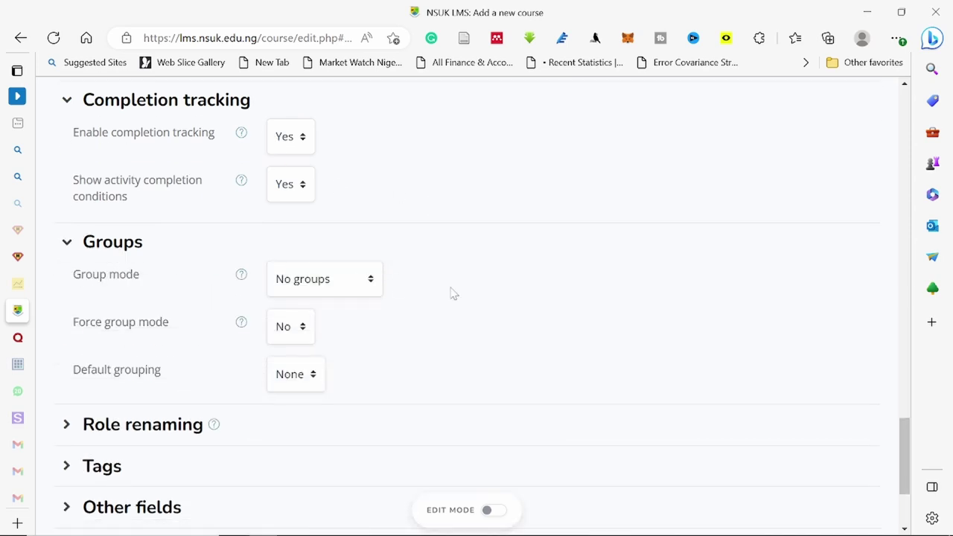
click(371, 280)
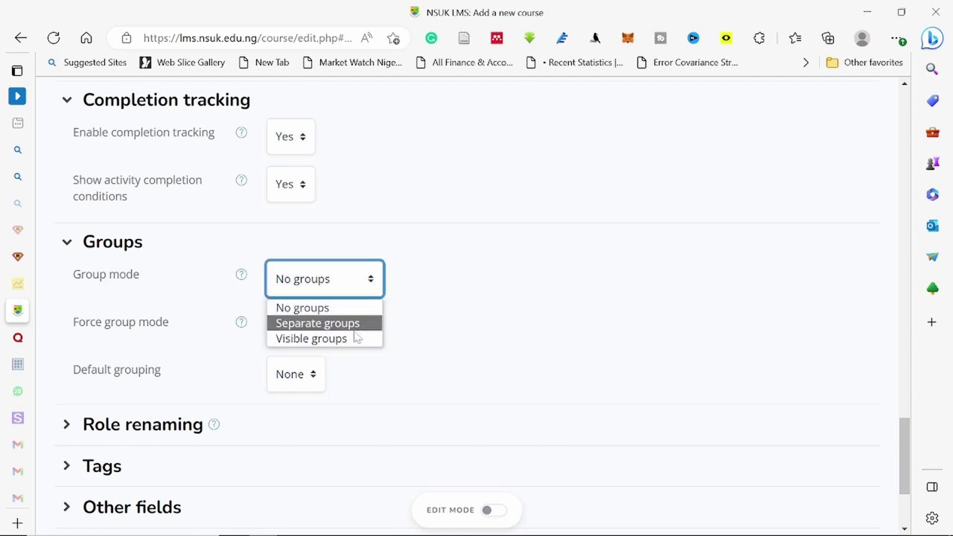
click(490, 282)
scroll(428, 323, down, 2)
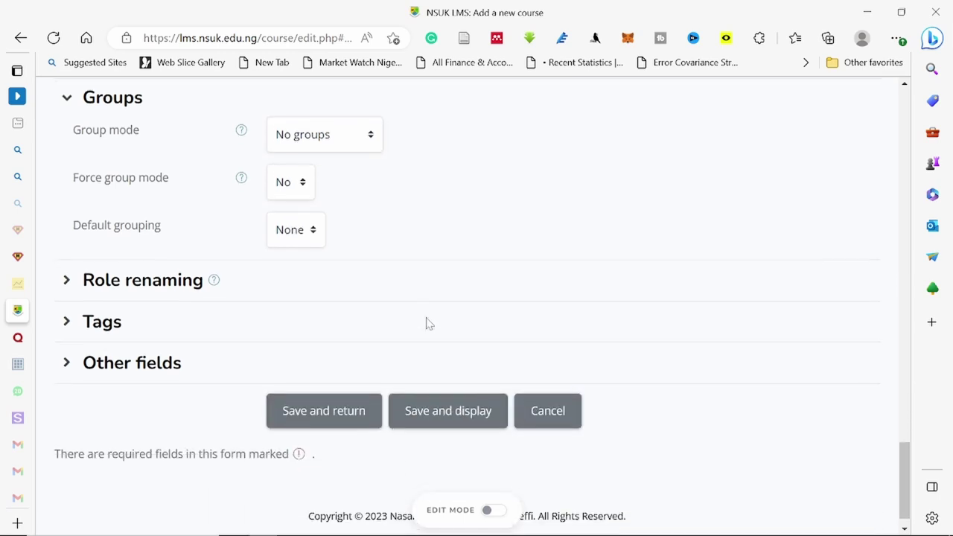
- Expand the Role renaming settings and review the fields for custom role names
click(192, 282)
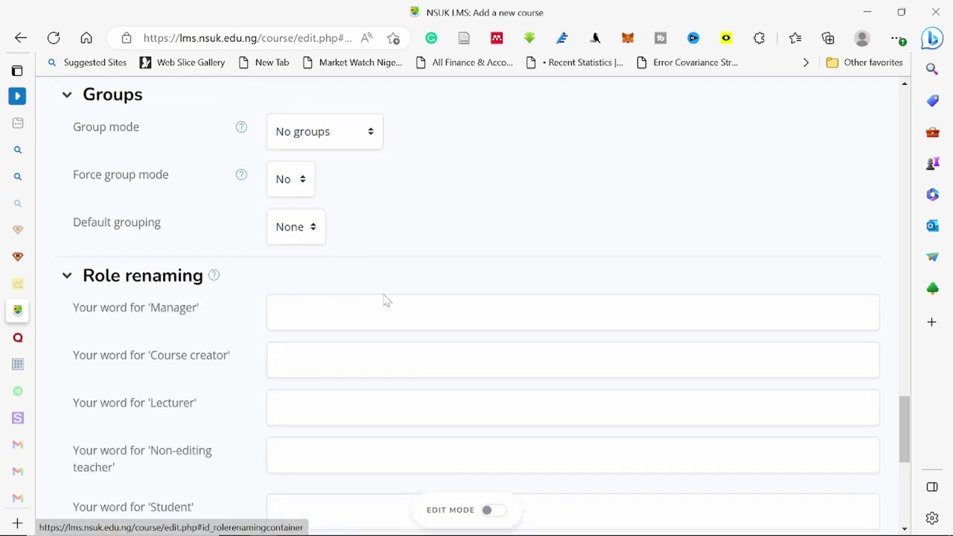
scroll(533, 295, down, 2)
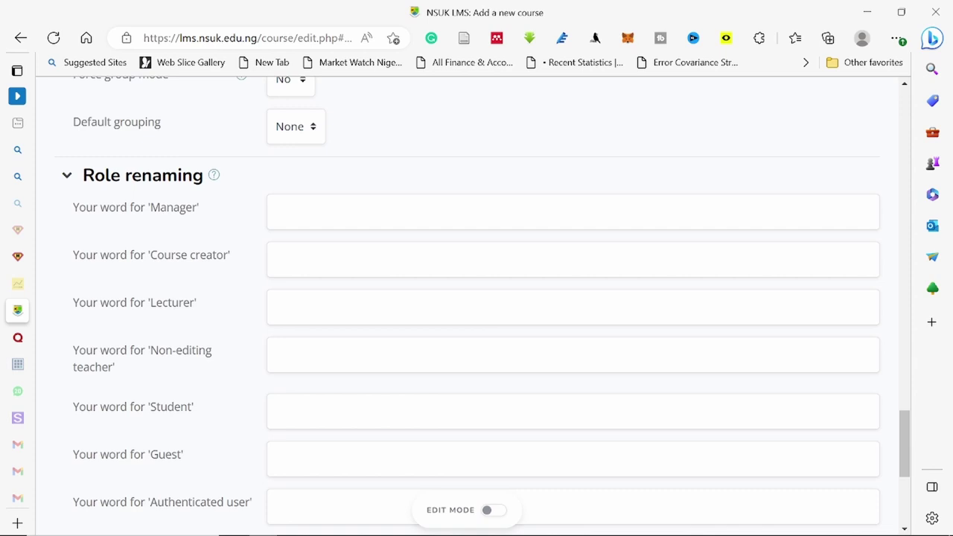
scroll(476, 305, down, 5)
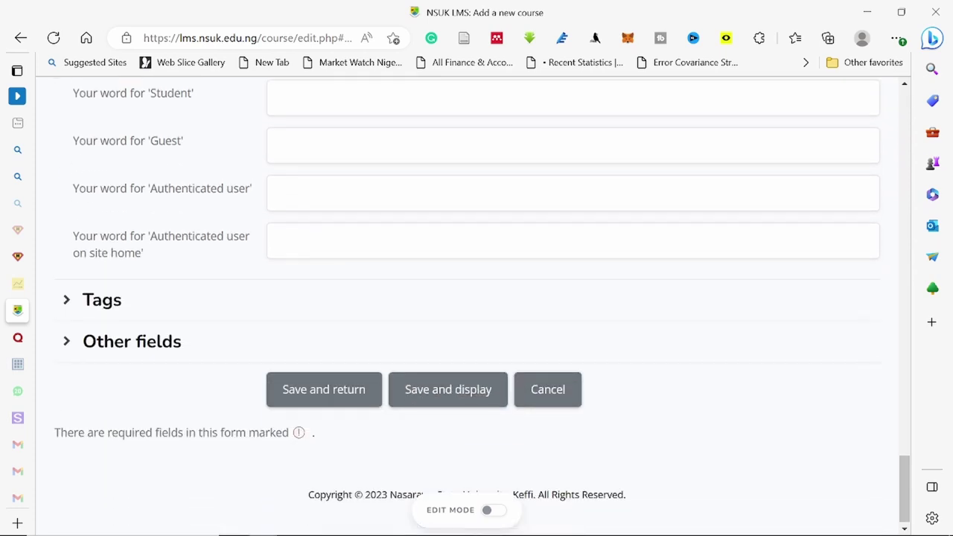
- Expand the Tags settings and add the tags "Time value of money" and "interest" to the course
click(106, 299)
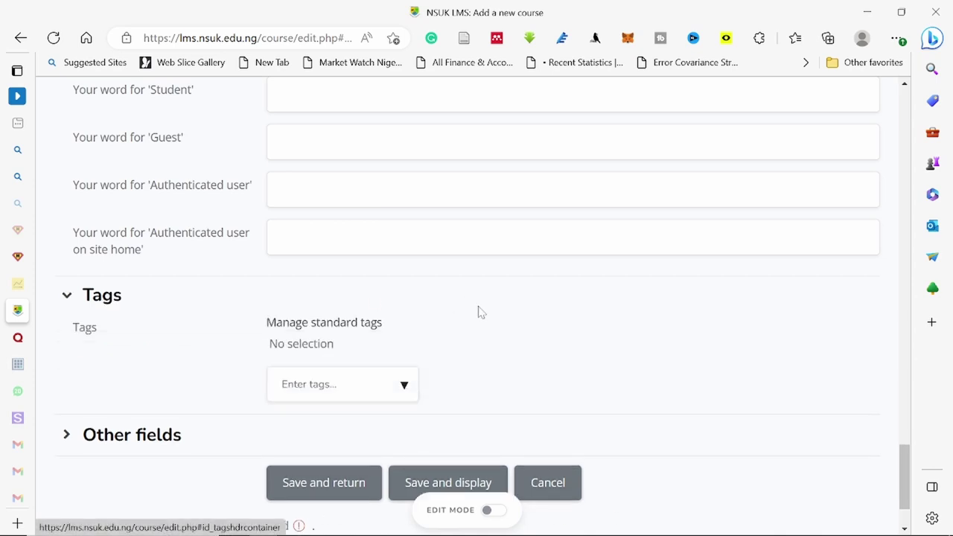
scroll(526, 335, down, 2)
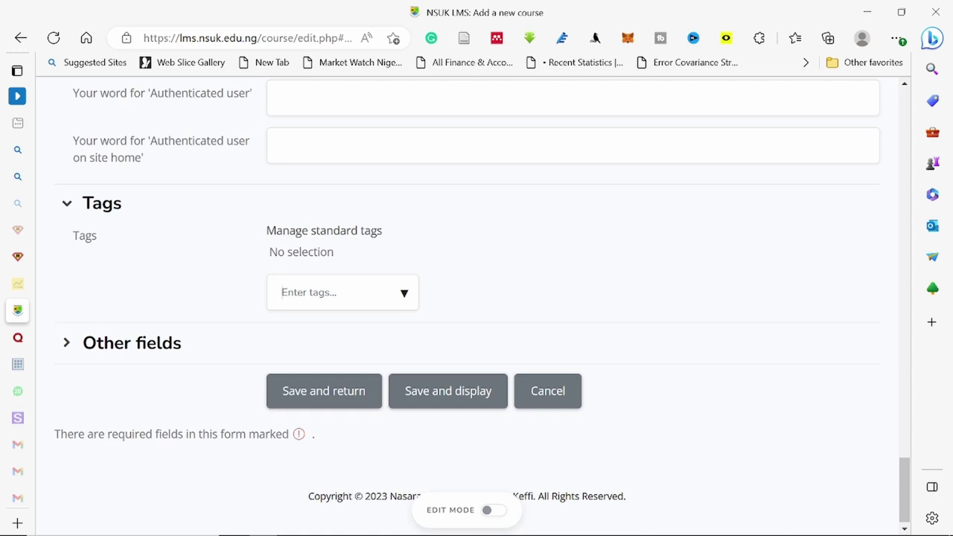
text(T)
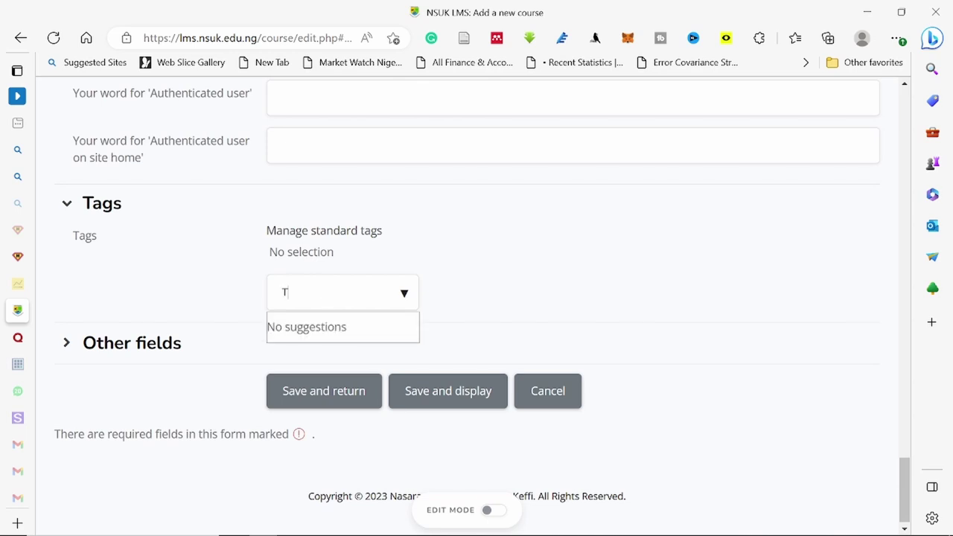
text(ime value of money)
key(Return)
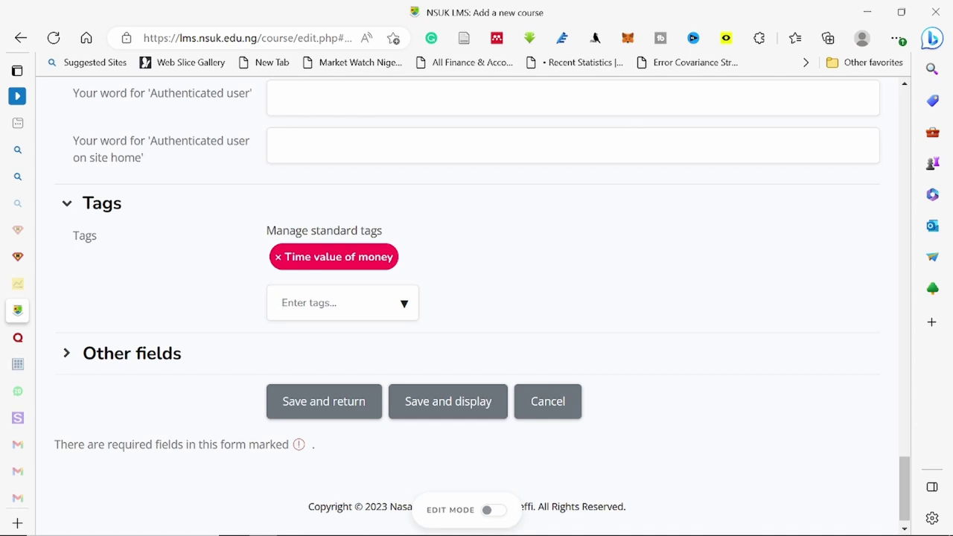
text(in)
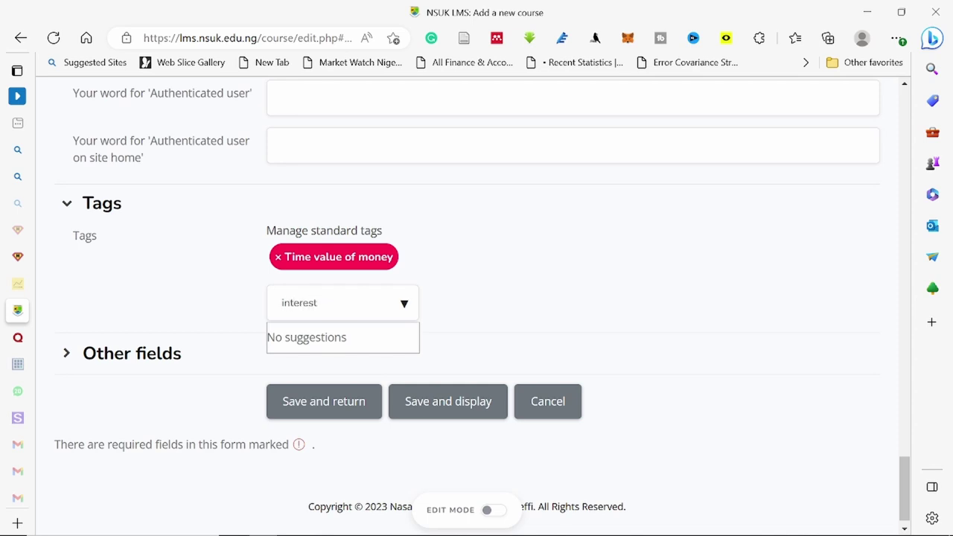
text(terest)
key(Return)
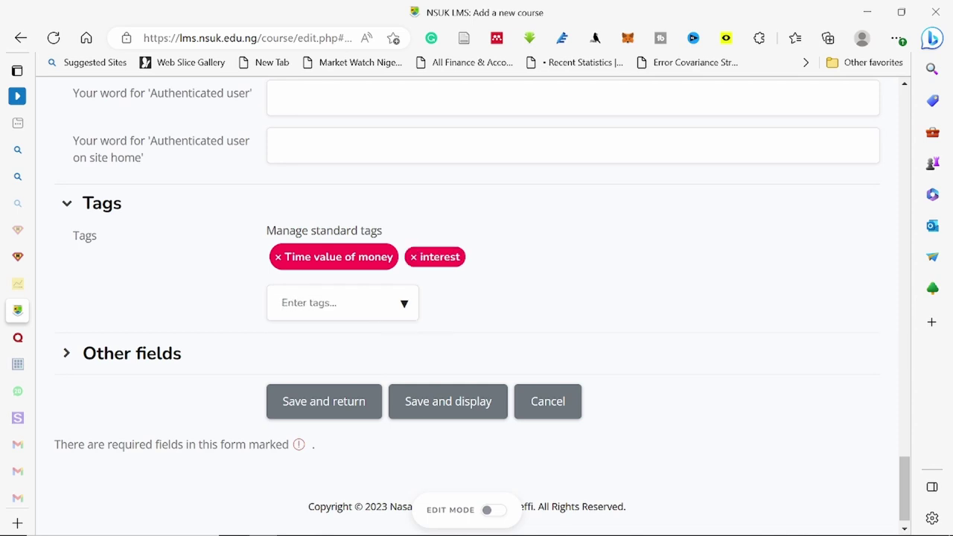
- Expand the Other fields settings and review the course style option
scroll(593, 330, down, 1)
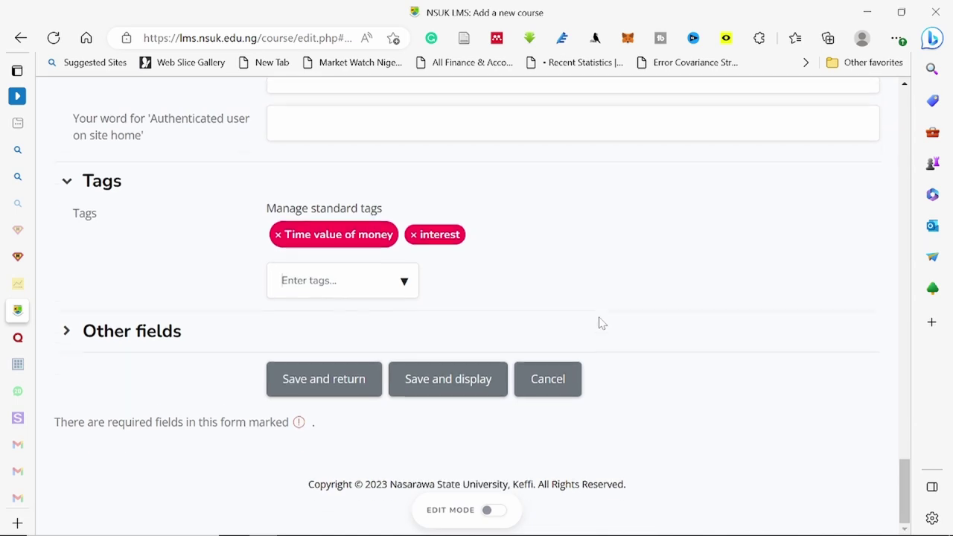
click(167, 340)
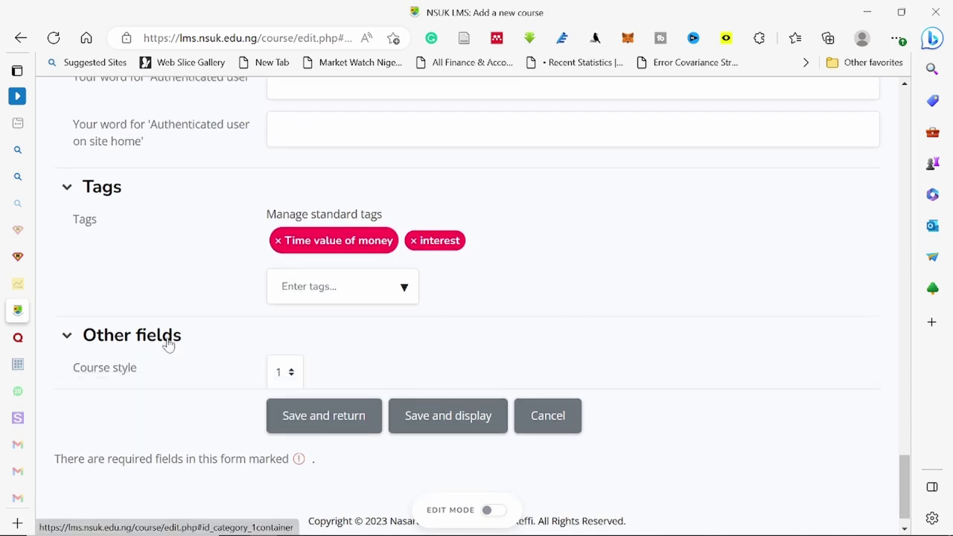
scroll(449, 353, down, 1)
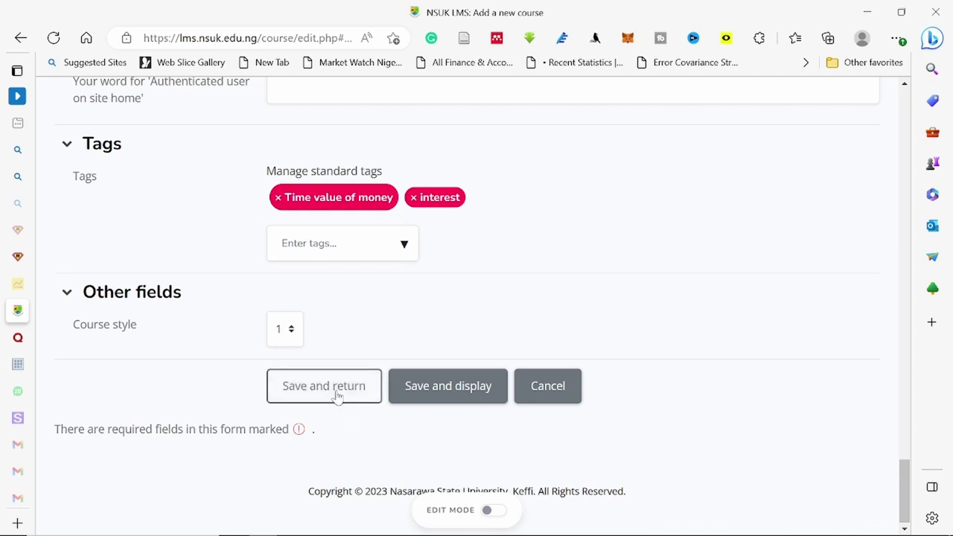
- Review the completed course form from General to Other fields, and save the new course, returning to the department's course list
scroll(658, 236, up, 5)
scroll(658, 236, down, 5)
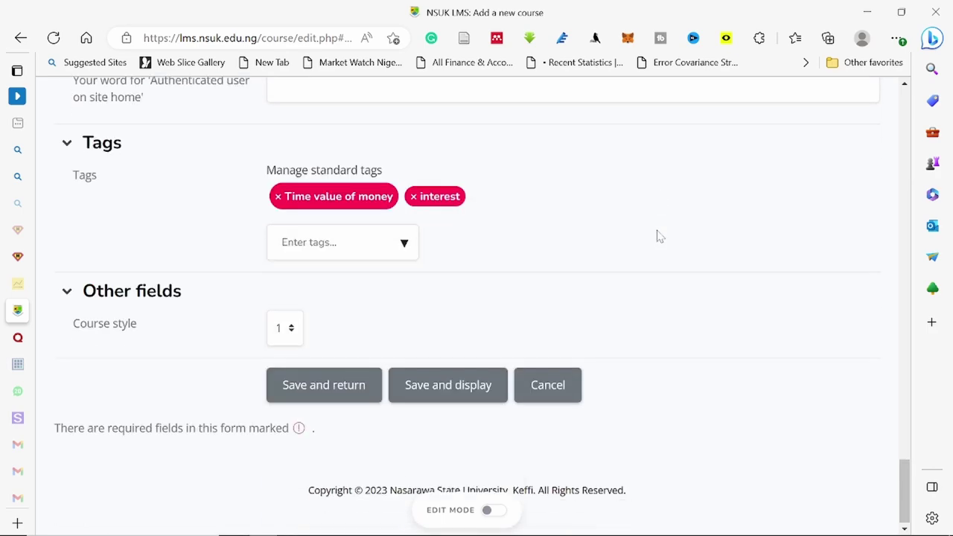
scroll(657, 236, up, 8)
scroll(657, 236, up, 4)
scroll(657, 236, down, 10)
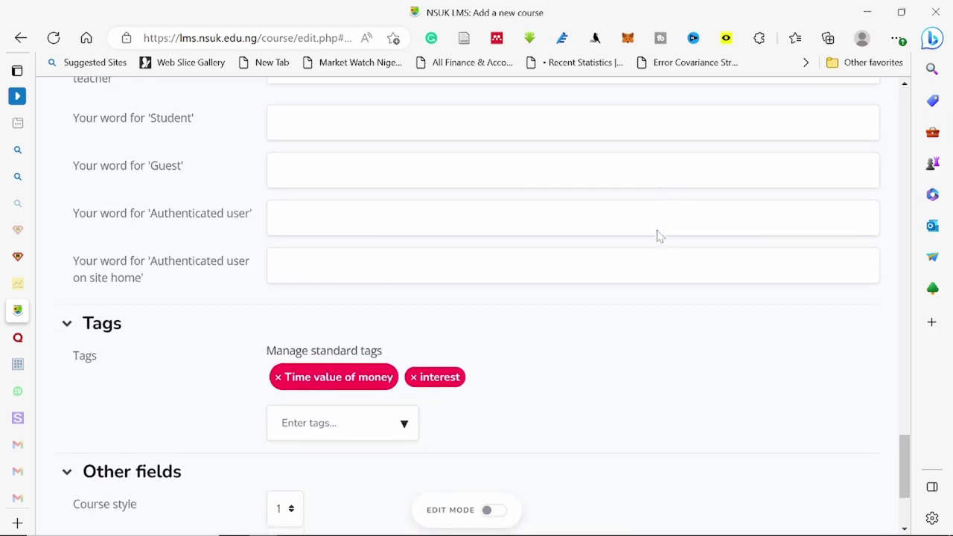
scroll(658, 236, up, 12)
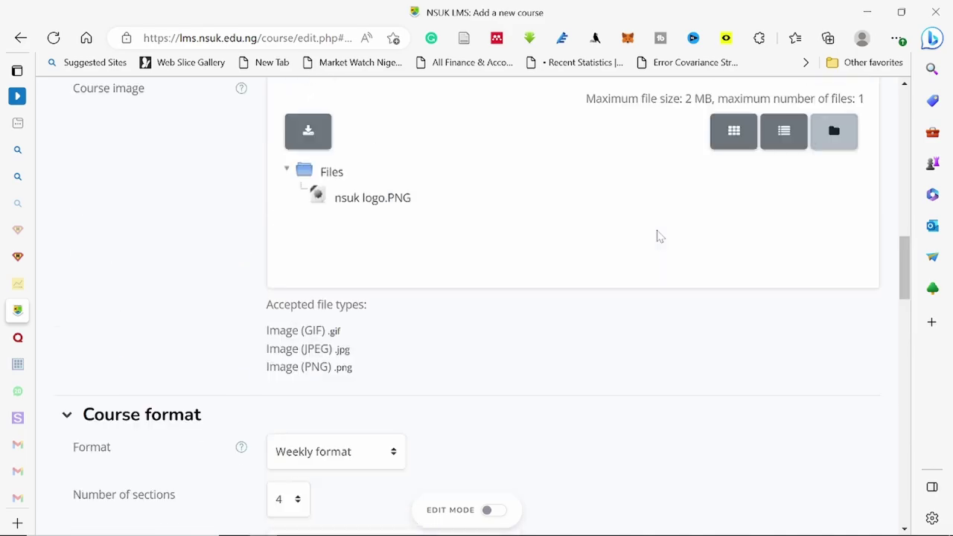
scroll(657, 236, up, 10)
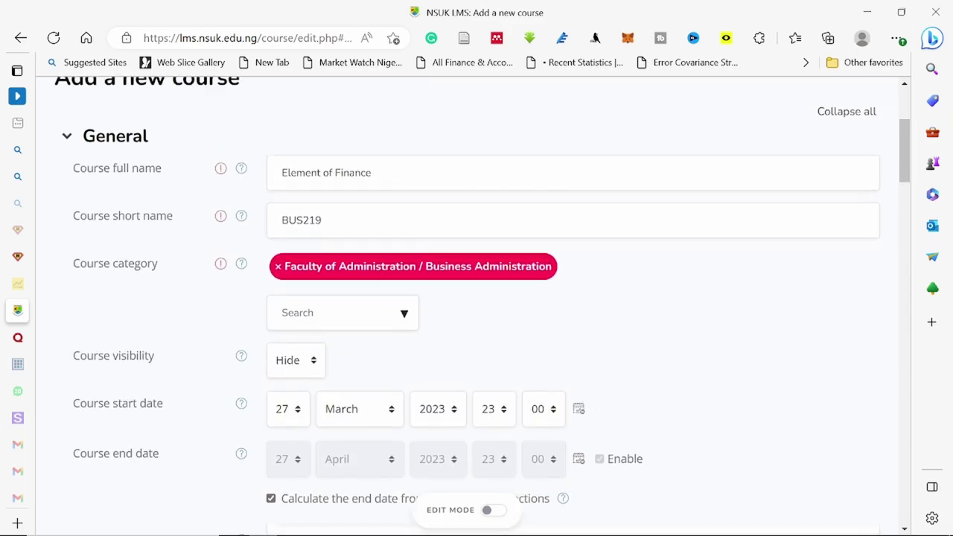
scroll(657, 236, down, 15)
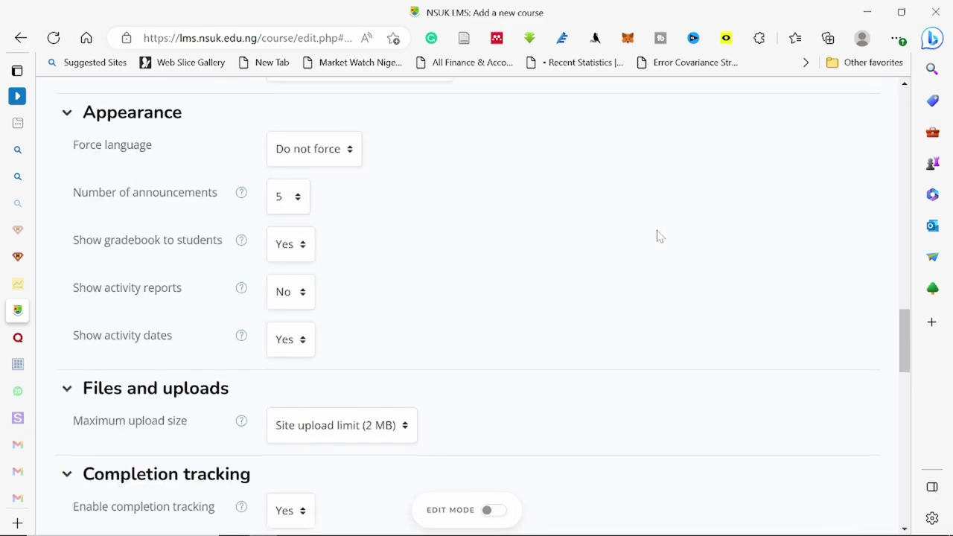
scroll(658, 236, down, 5)
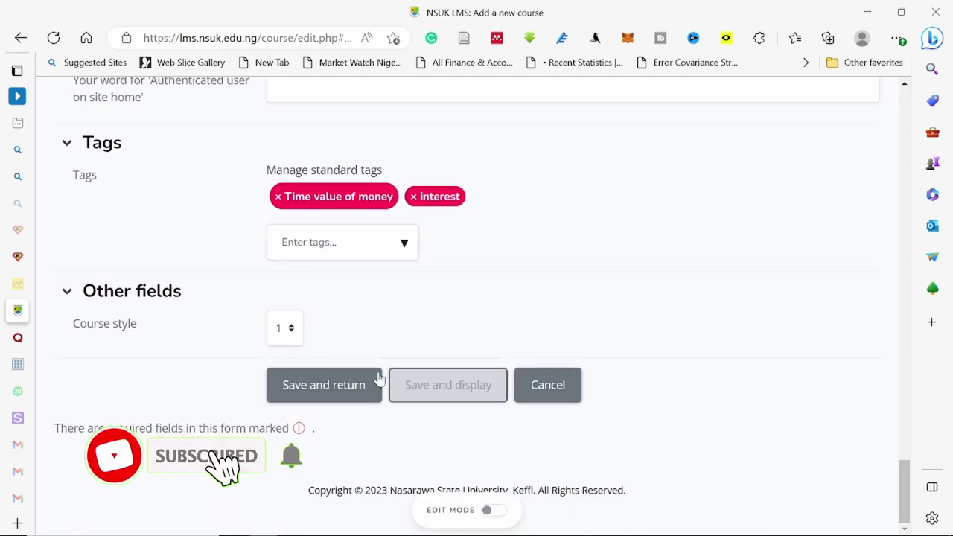
click(332, 383)
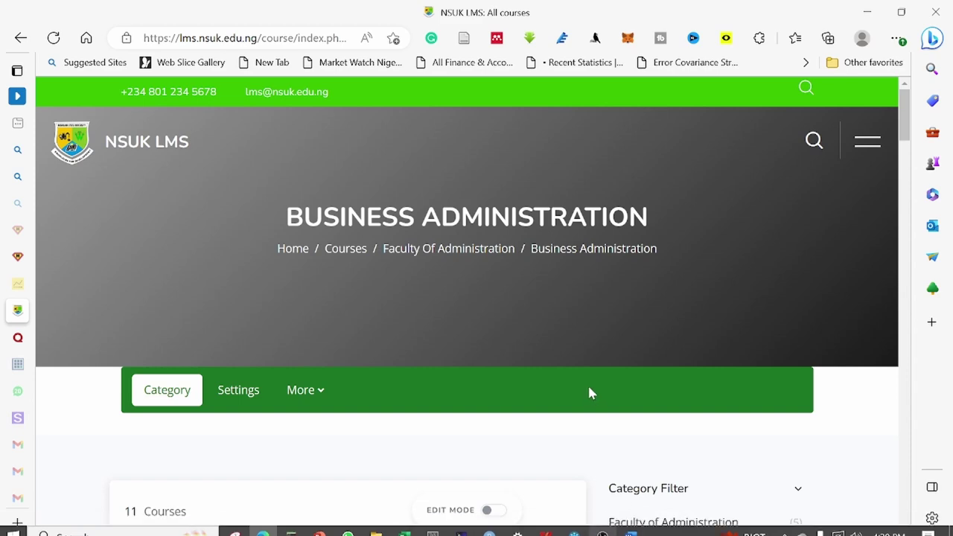
- Examine the Element of Finance entry in the Business Administration course list, including its image and summary
scroll(514, 339, down, 1)
scroll(518, 349, down, 3)
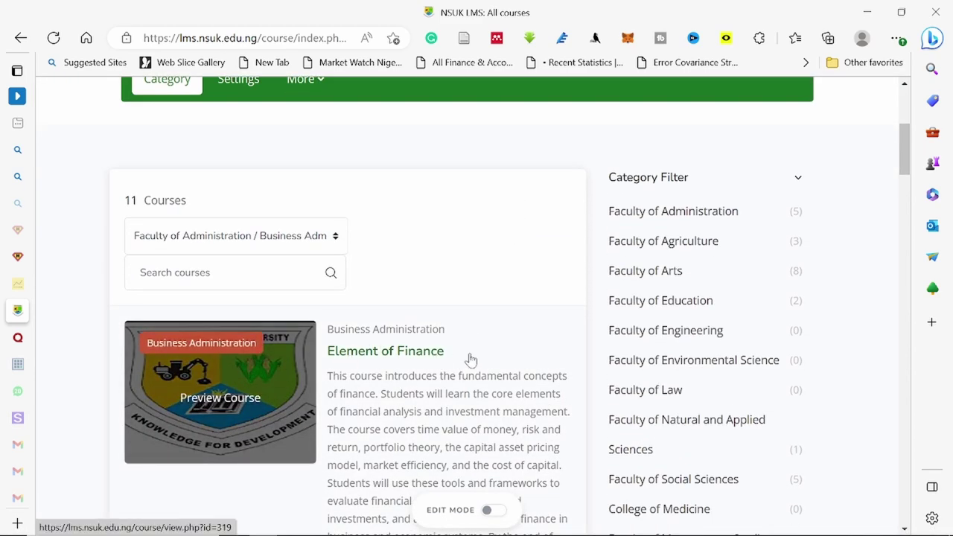
scroll(469, 360, down, 3)
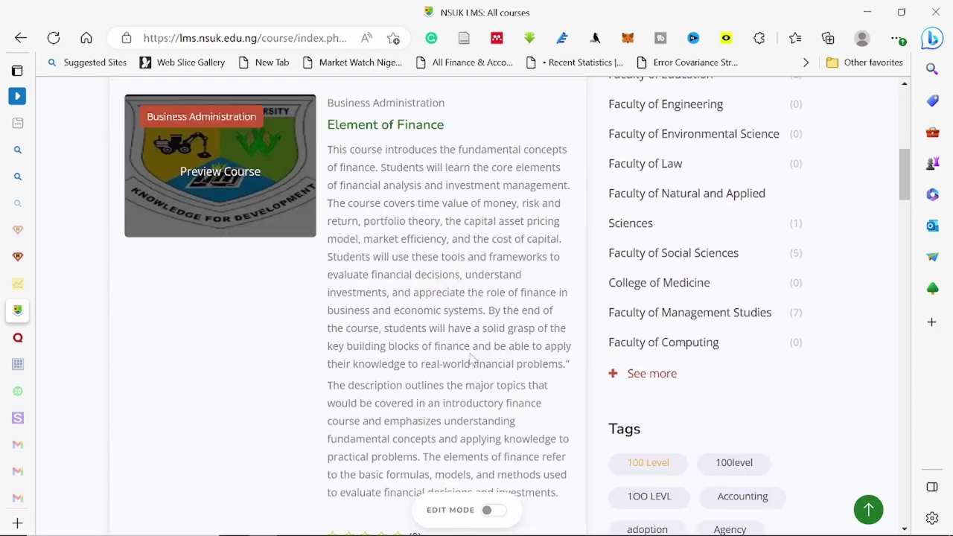
scroll(471, 359, down, 5)
scroll(470, 359, up, 6)
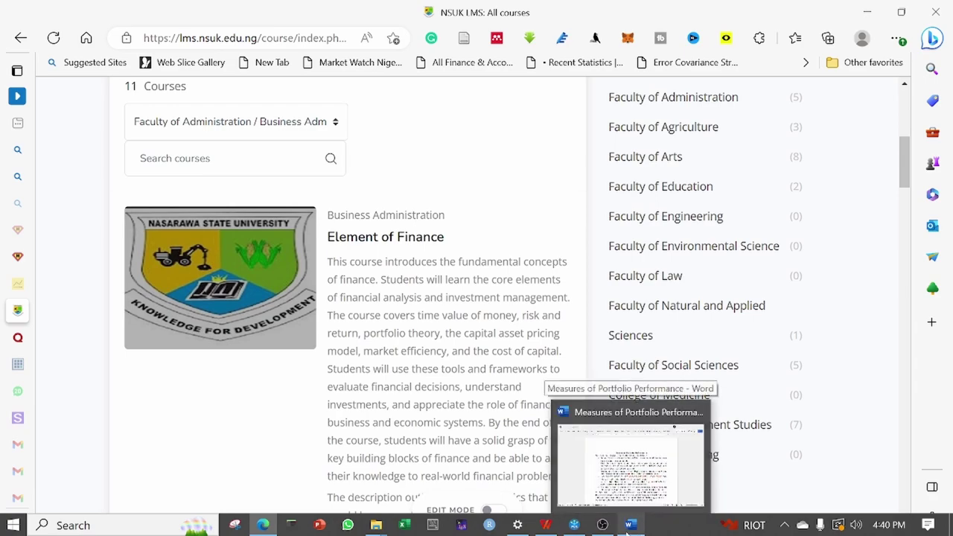
- Switch to the NSUK guide sheet in WPS Office and review the steps for creating a course and adding course materials
click(546, 527)
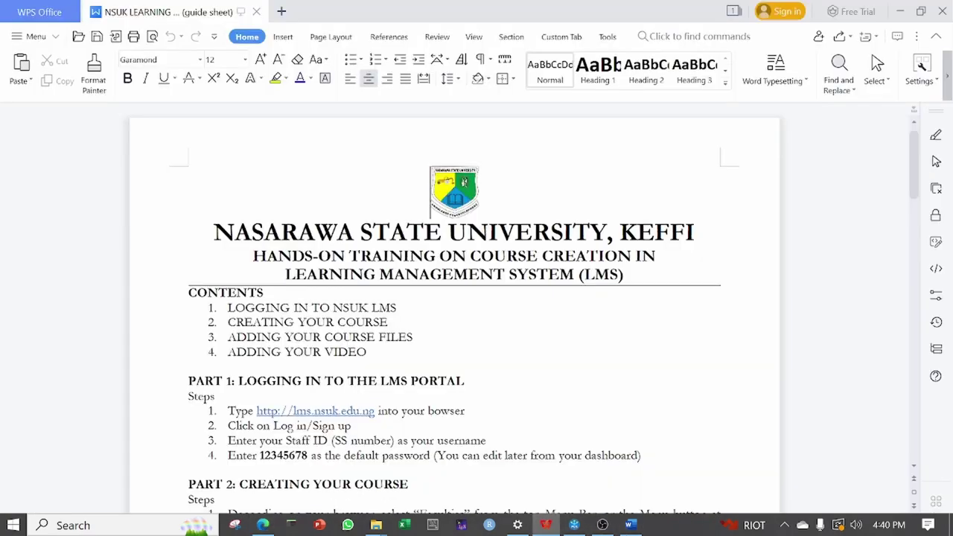
scroll(454, 298, down, 5)
scroll(454, 298, up, 3)
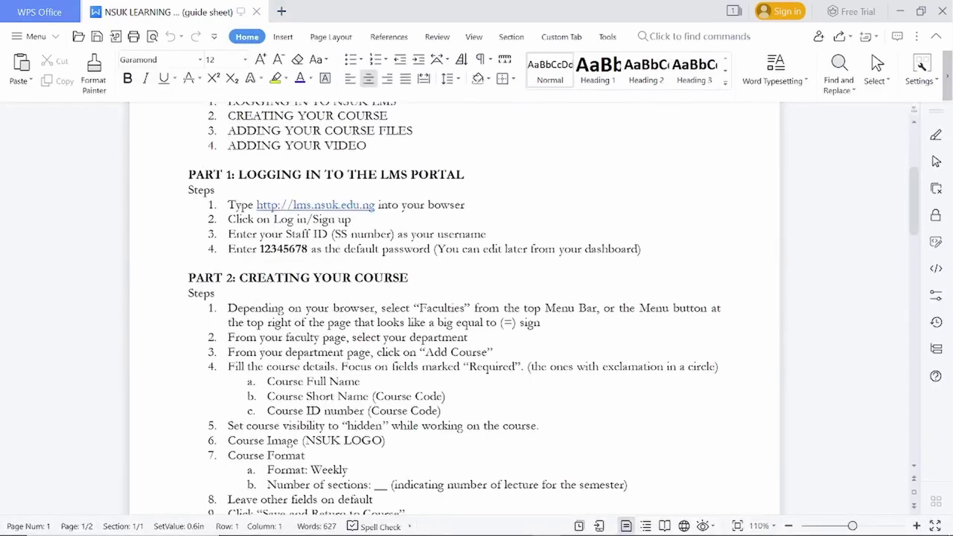
scroll(454, 298, down, 10)
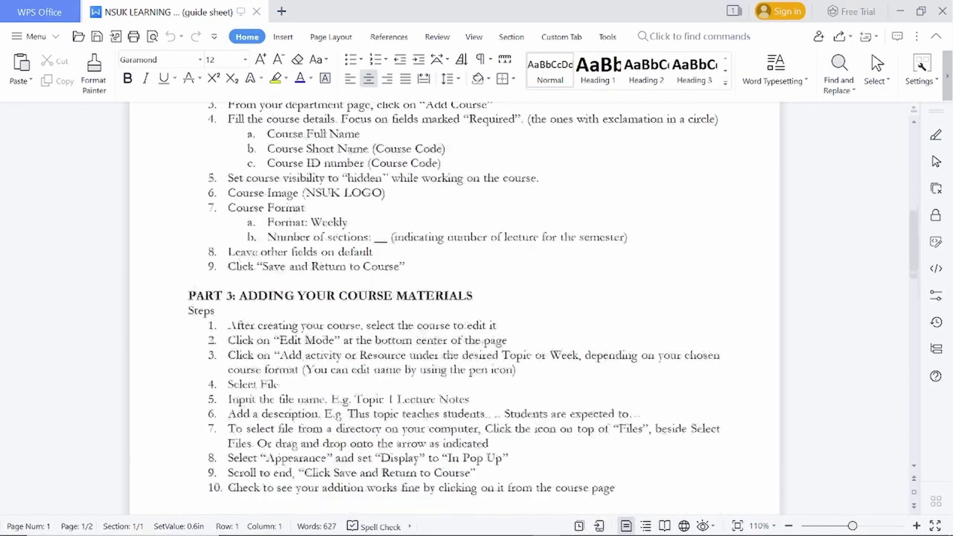
scroll(454, 297, up, 5)
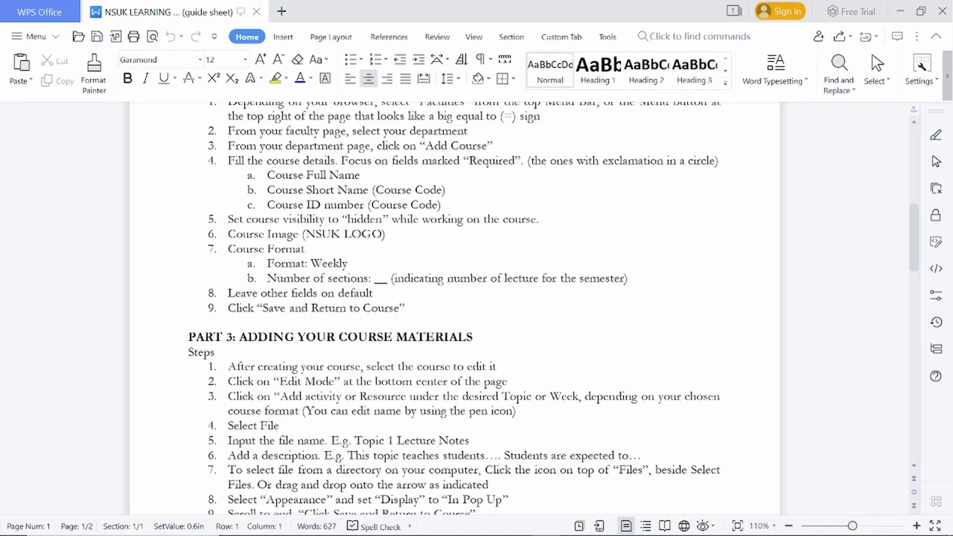
mouse_move(547, 527)
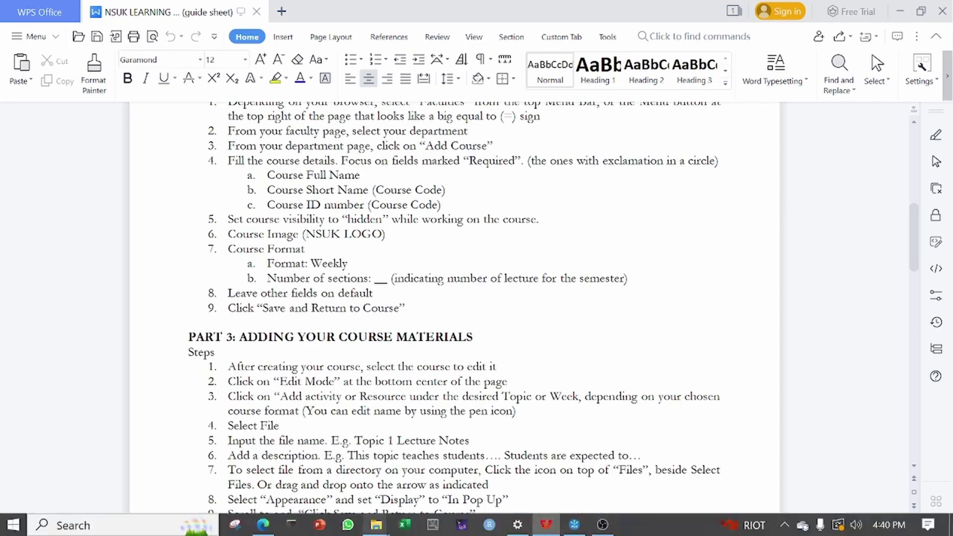
- Switch to the NSUK LMS in the browser, open the Element of Finance course, and turn on edit mode
click(262, 525)
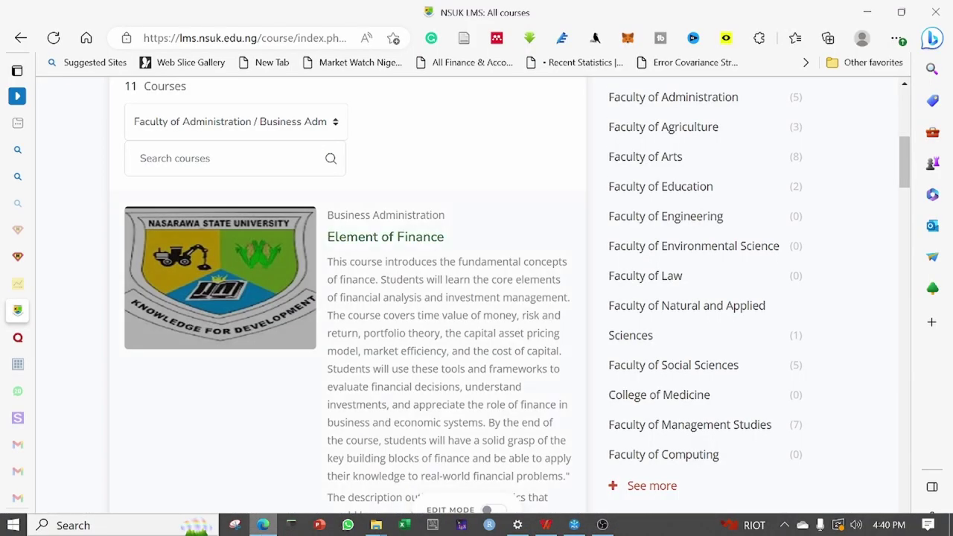
click(407, 247)
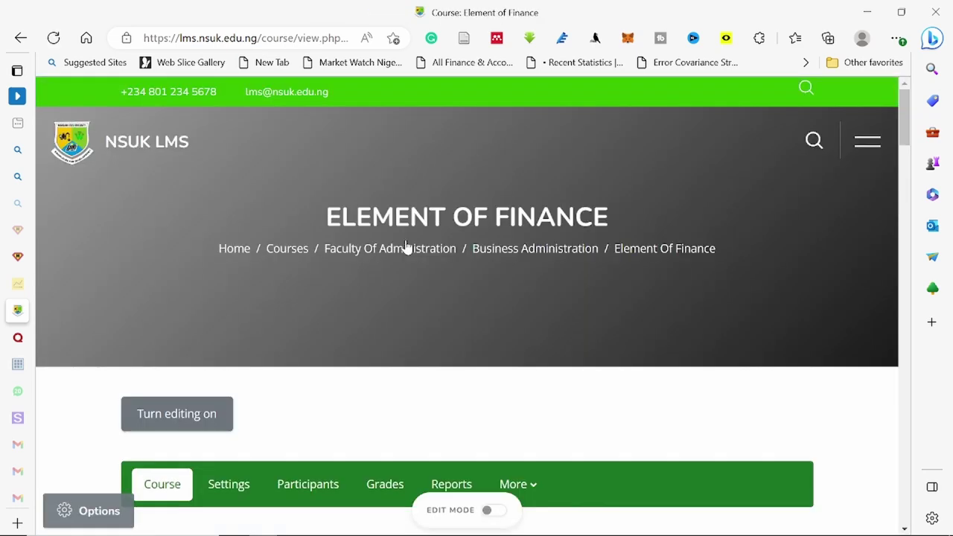
scroll(406, 247, down, 4)
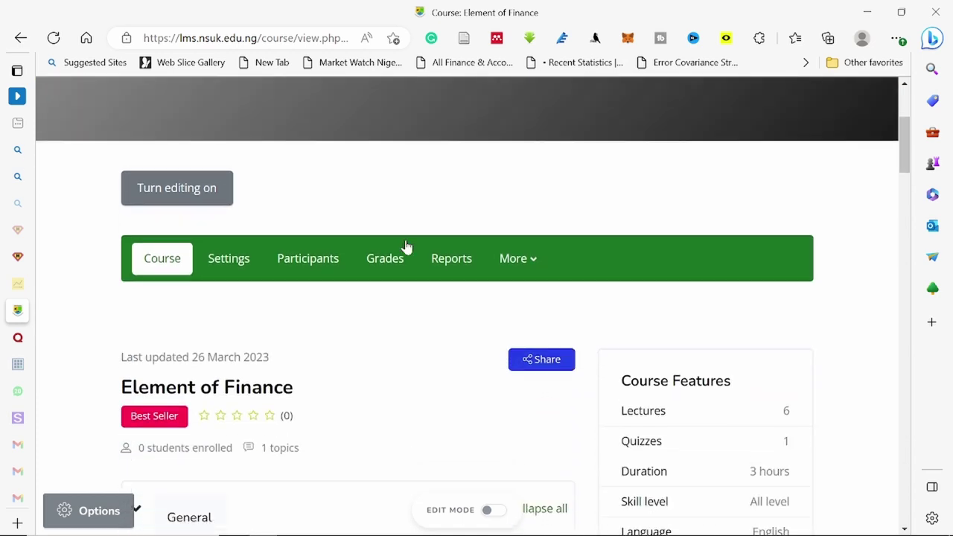
scroll(406, 248, down, 1)
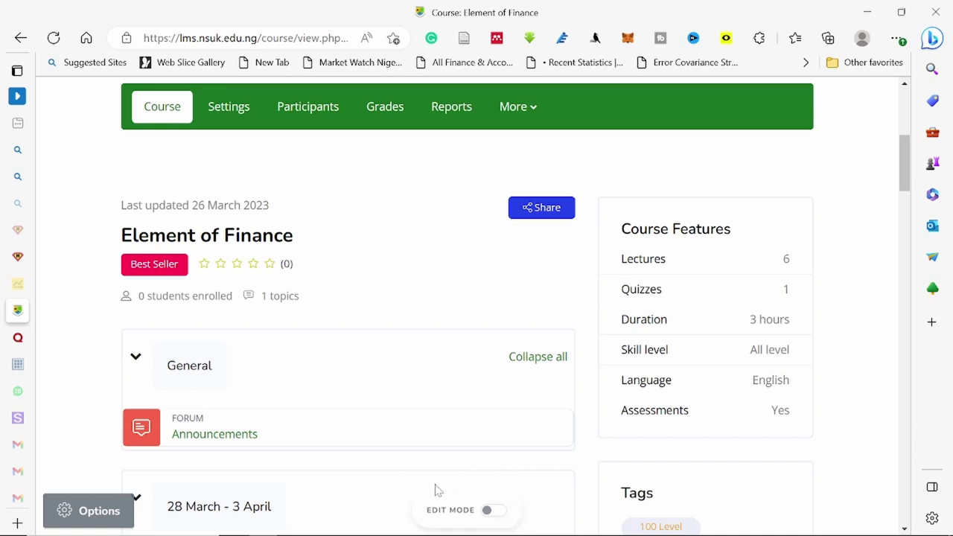
click(499, 512)
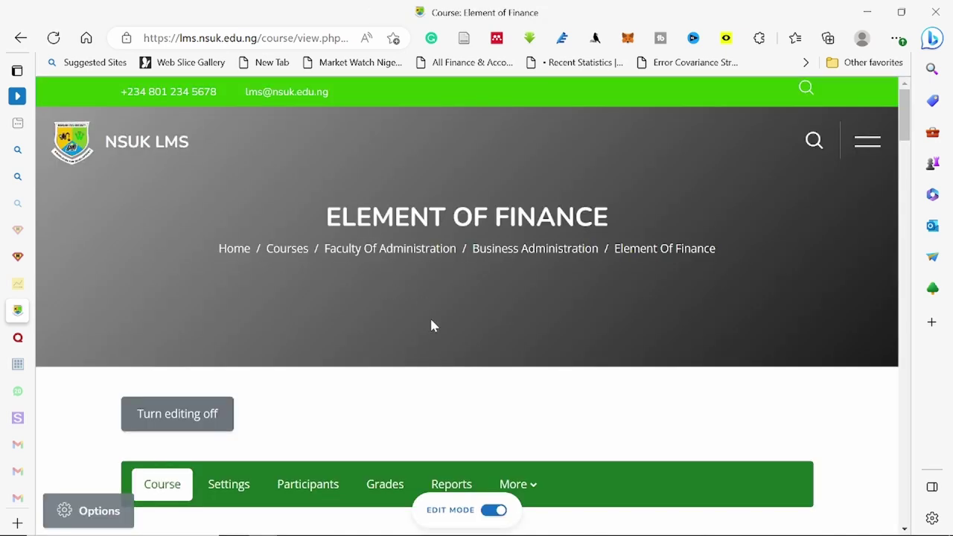
- Start adding a new Chat activity to the General section of the course
scroll(432, 326, down, 2)
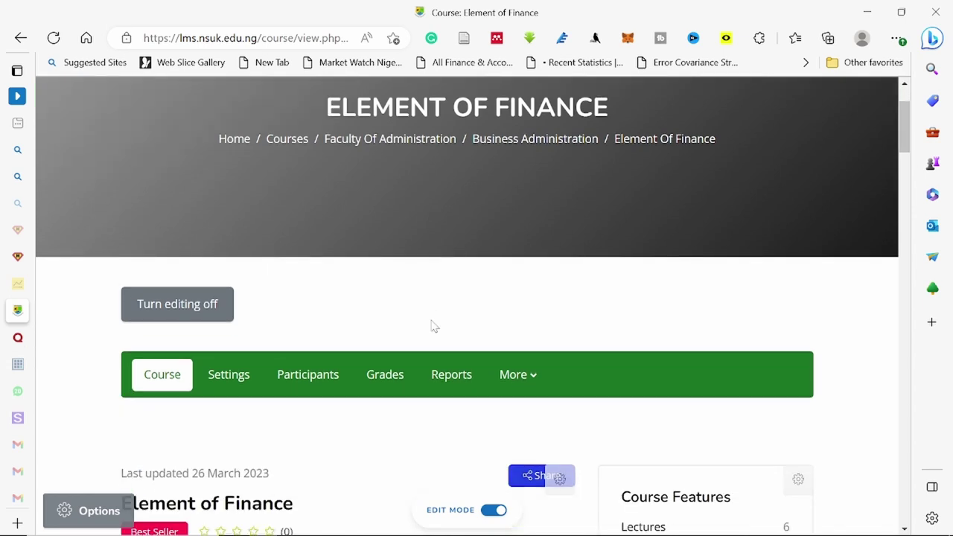
scroll(431, 324, down, 2)
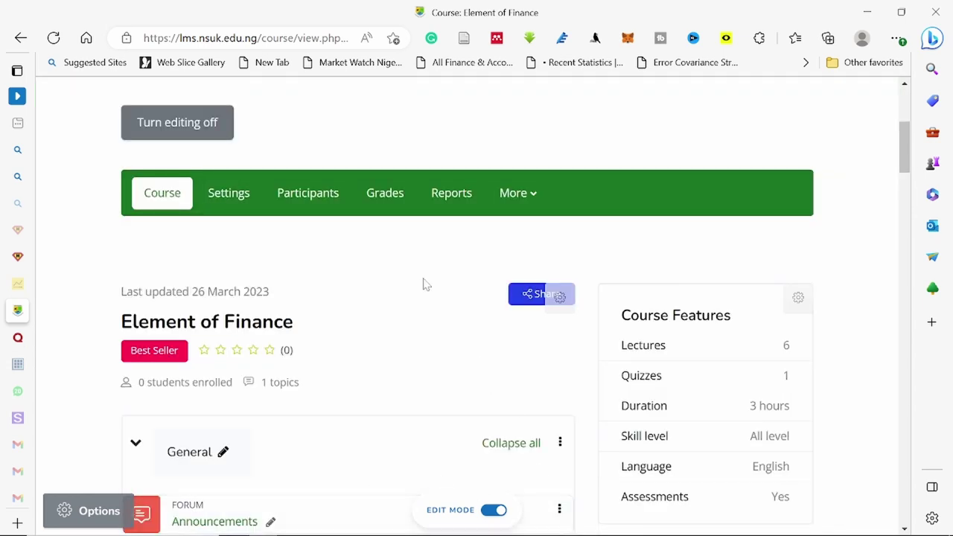
scroll(425, 285, down, 1)
scroll(425, 285, down, 3)
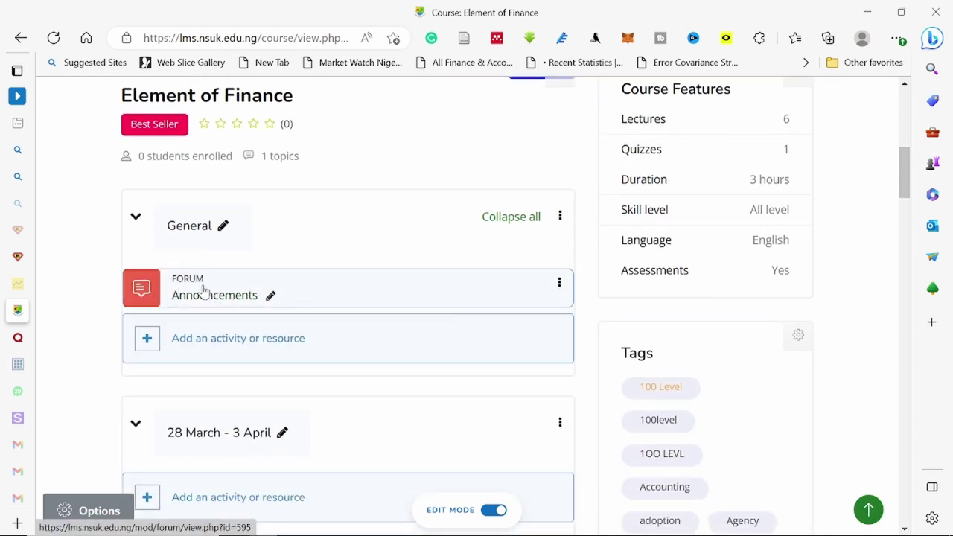
scroll(332, 264, down, 2)
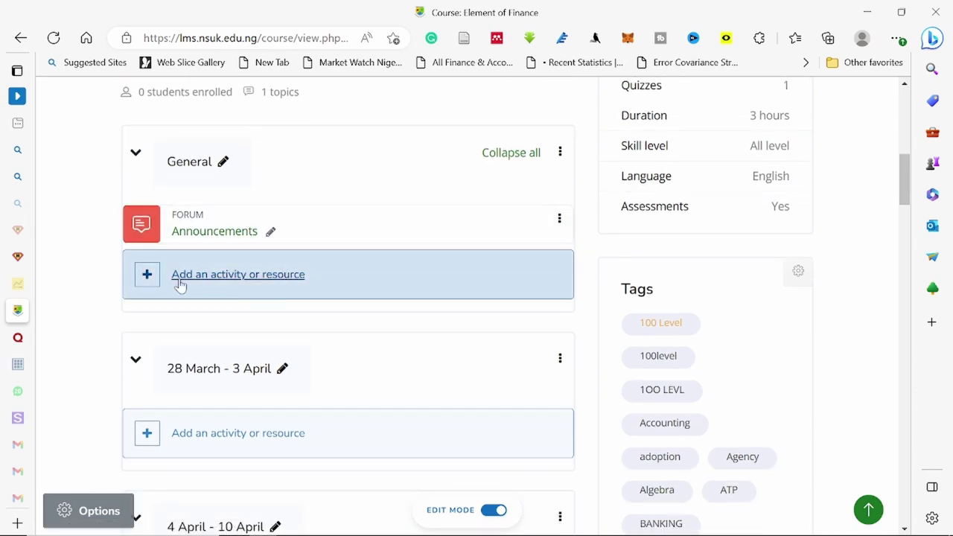
click(255, 286)
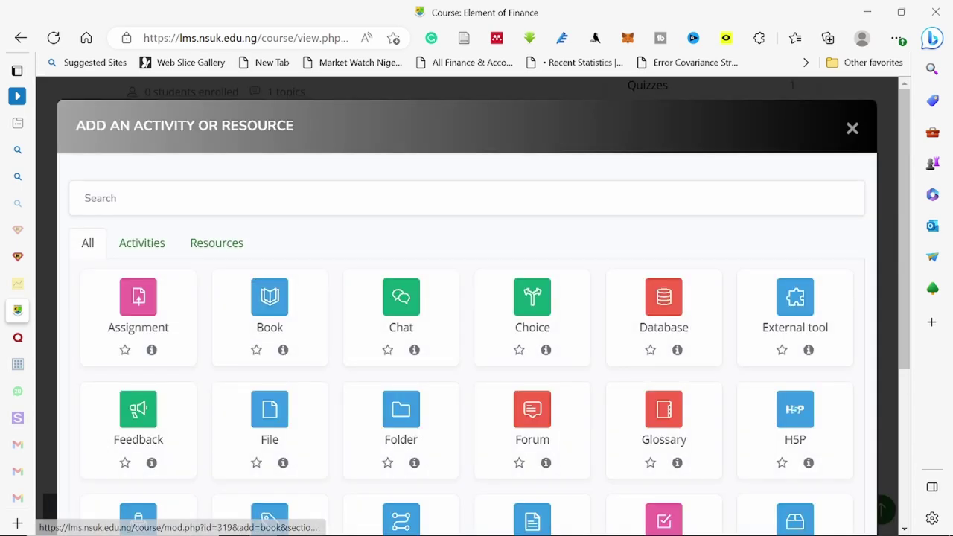
scroll(445, 245, down, 1)
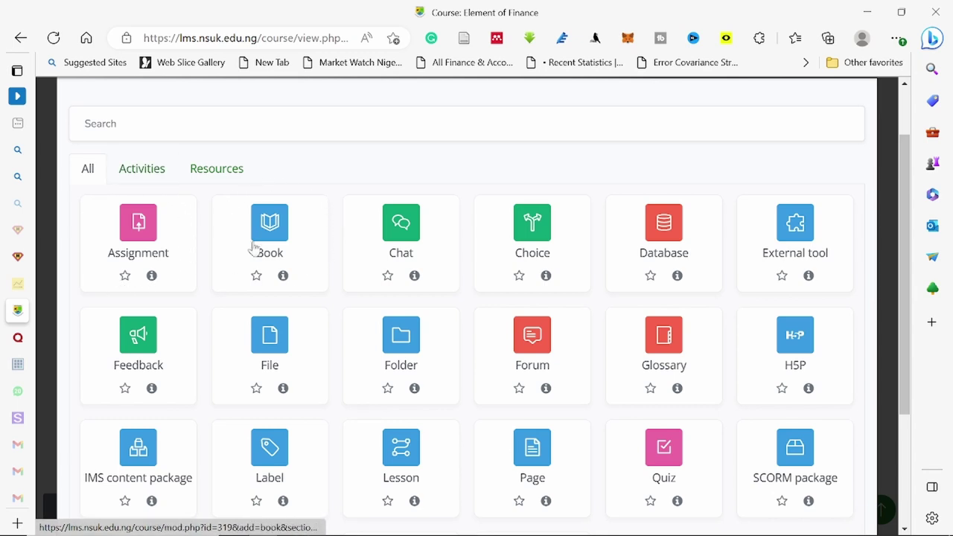
scroll(594, 287, down, 3)
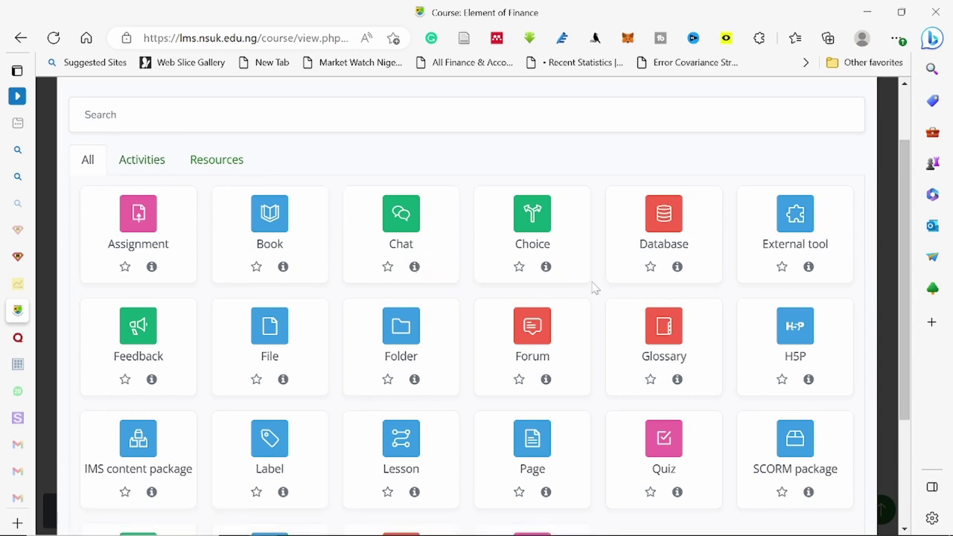
scroll(594, 287, up, 3)
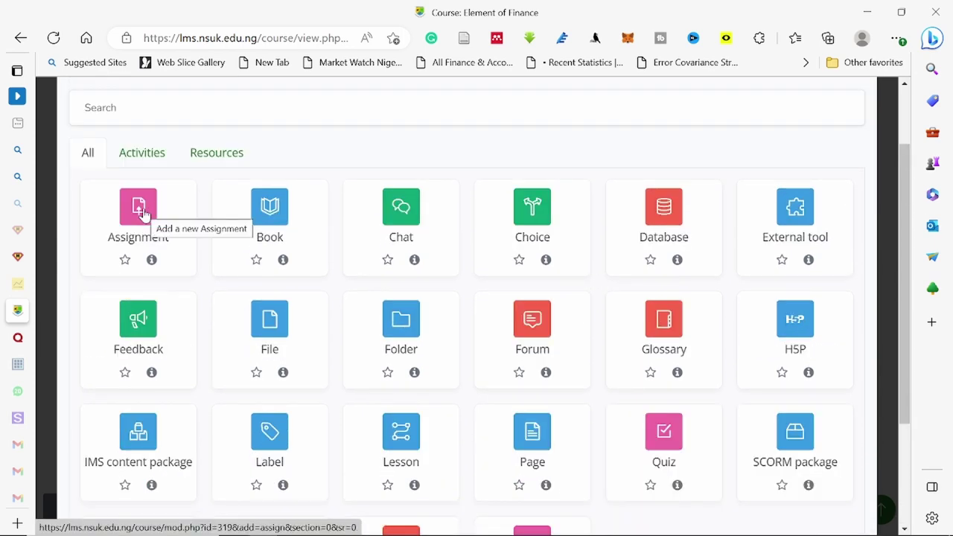
click(396, 216)
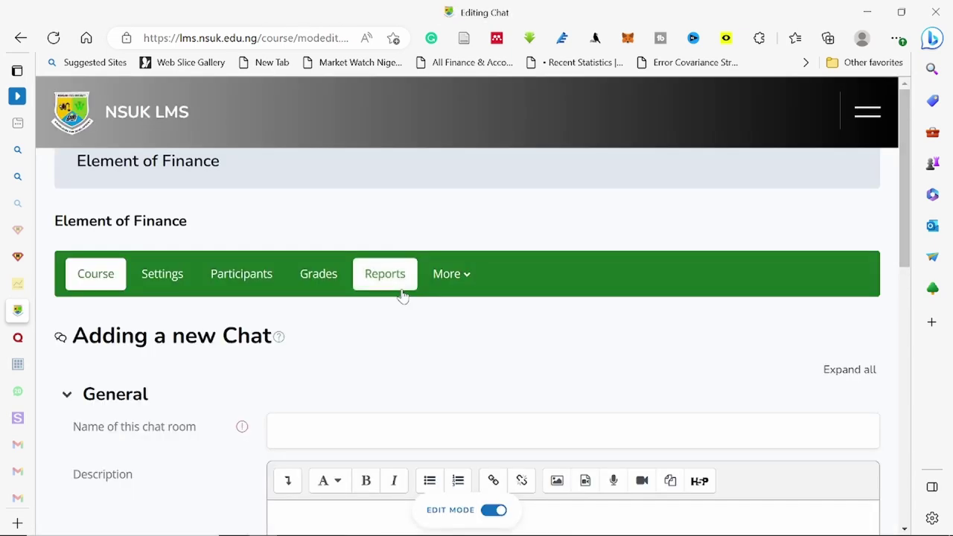
- Name the chat room "Assignment" and describe it as "The student should discuss this topic among themselves", with "Time value of money" on a new line
scroll(400, 294, down, 1)
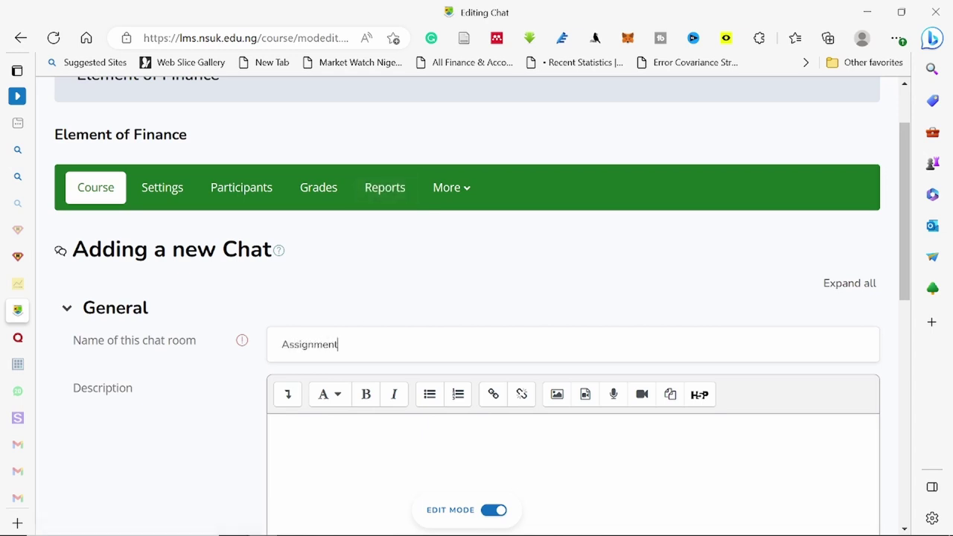
scroll(477, 313, down, 1)
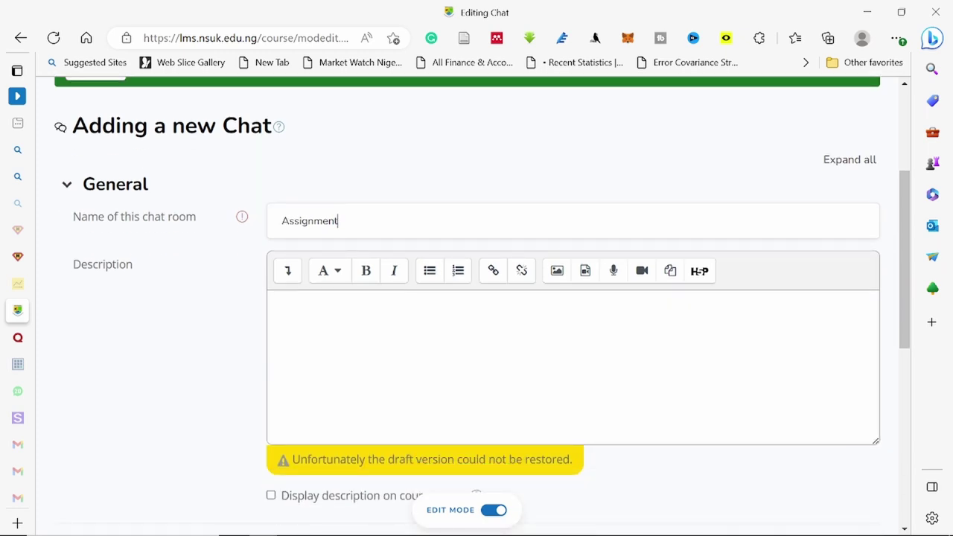
click(852, 433)
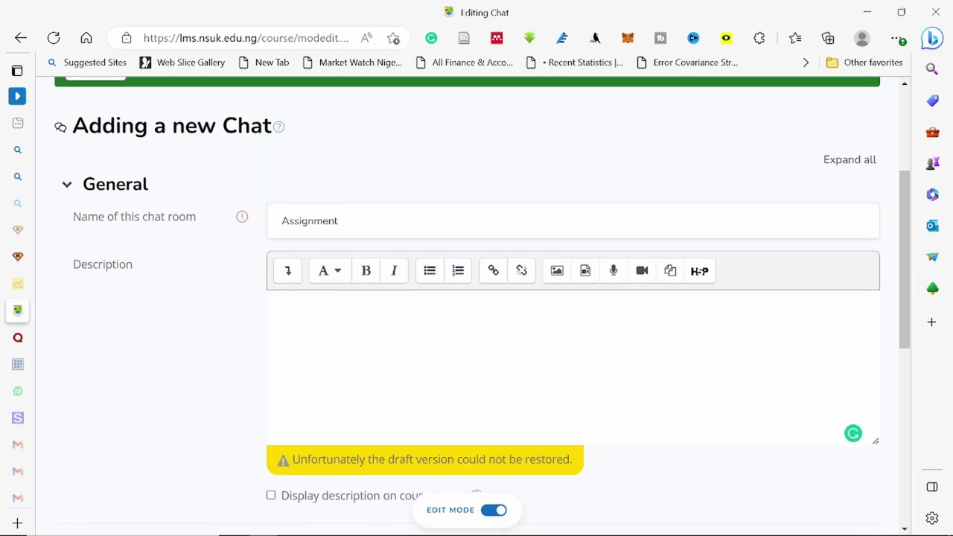
text(The student should dis)
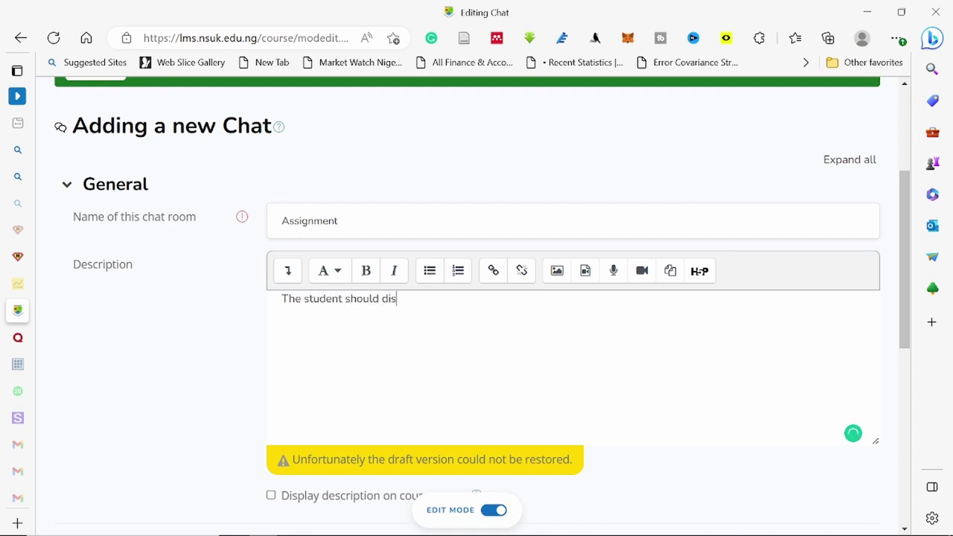
text(cuss this topic)
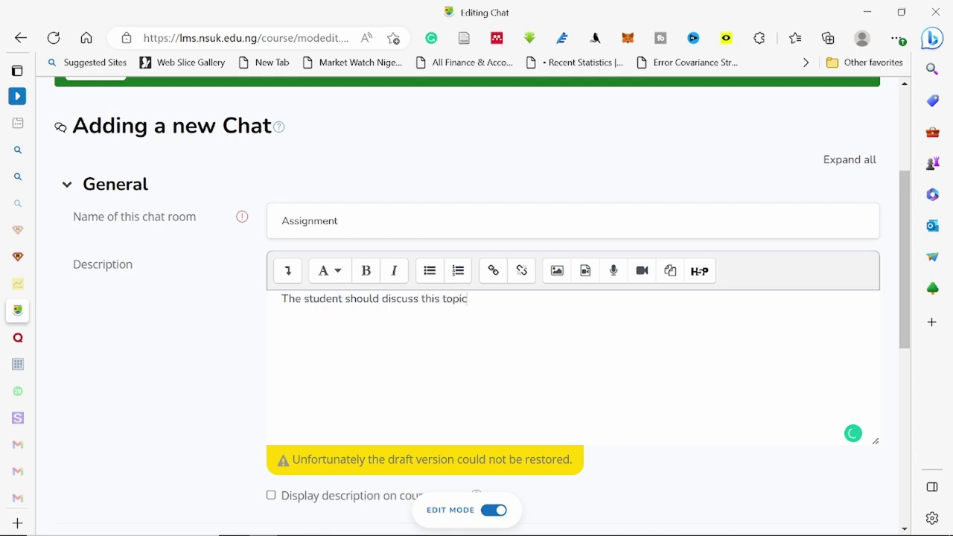
text(among themsel)
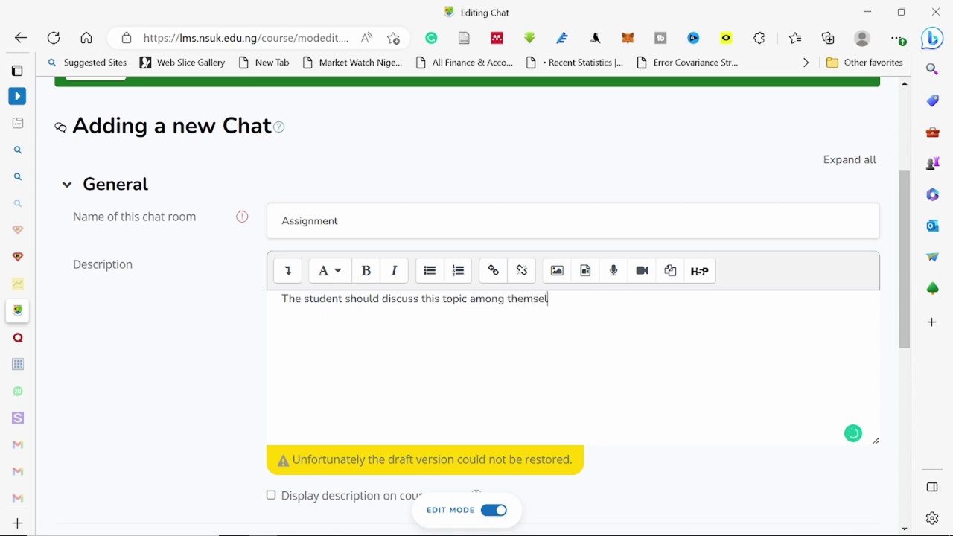
text(ves )
text(Tim)
text(e value )
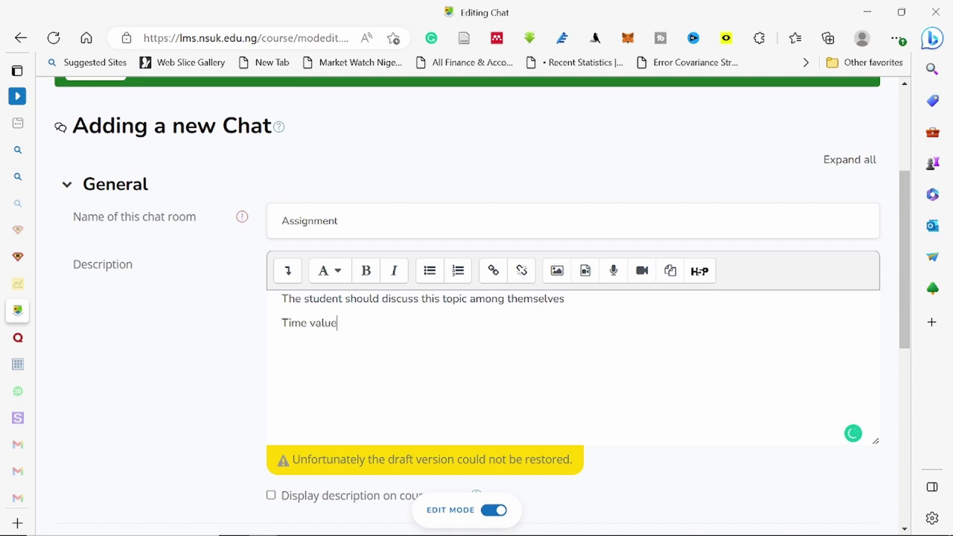
text(of money)
- Review the Chat sessions settings, leave them at their defaults, and save the chat, returning to the course
scroll(636, 347, down, 4)
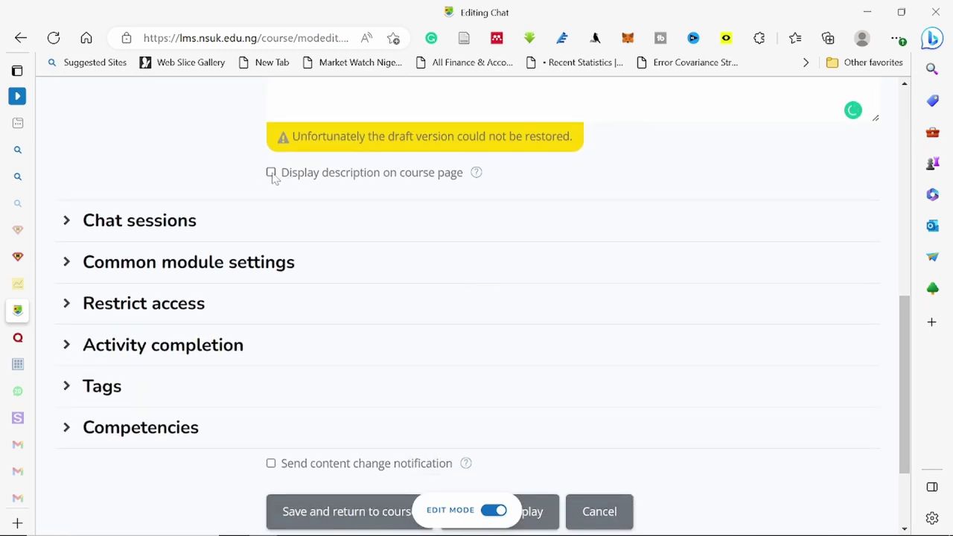
scroll(388, 192, down, 1)
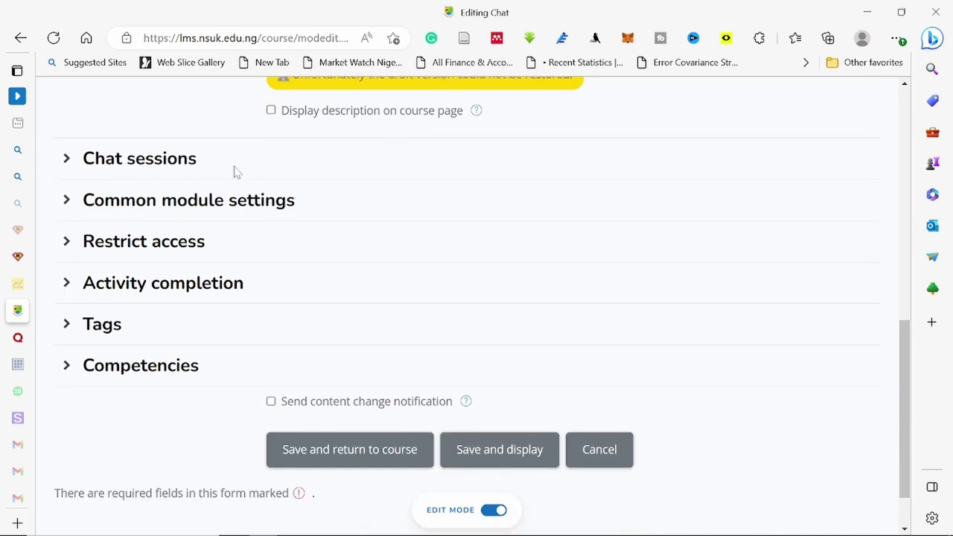
click(167, 160)
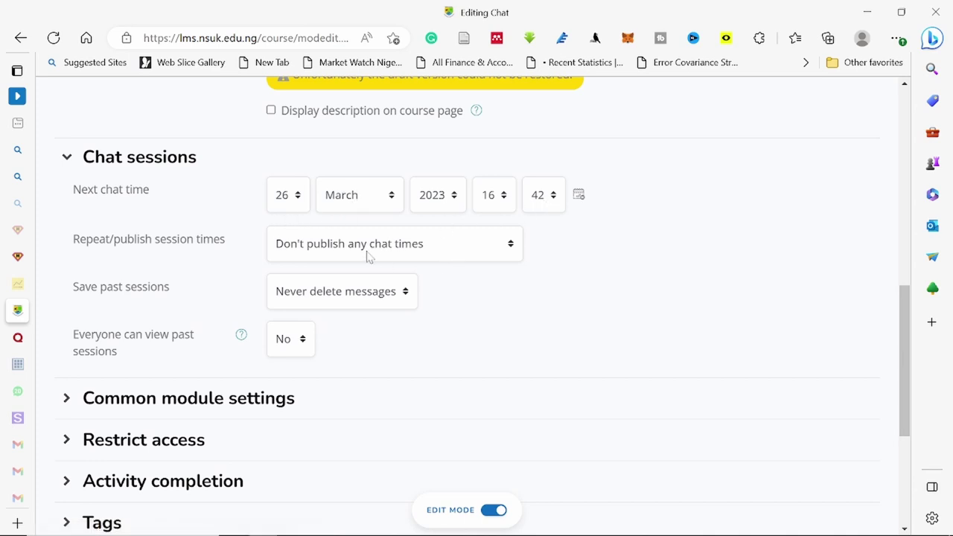
scroll(522, 293, down, 1)
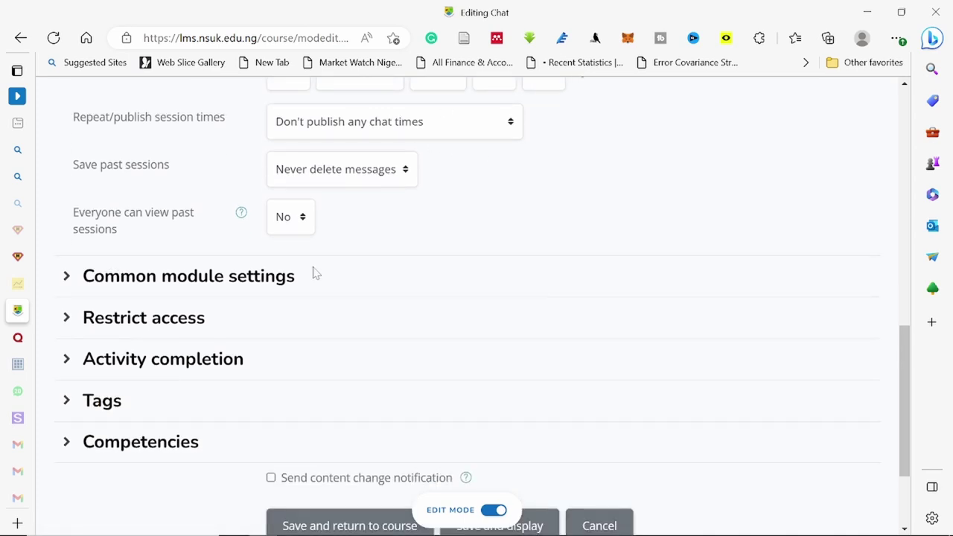
scroll(347, 328, down, 2)
click(370, 389)
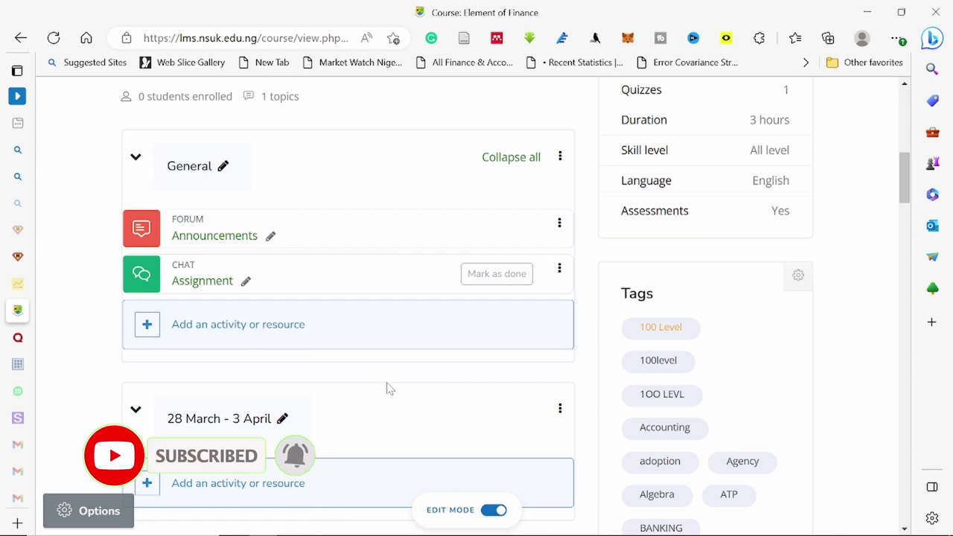
- Start adding a new File resource to the 28 March - 3 April section
scroll(387, 387, down, 2)
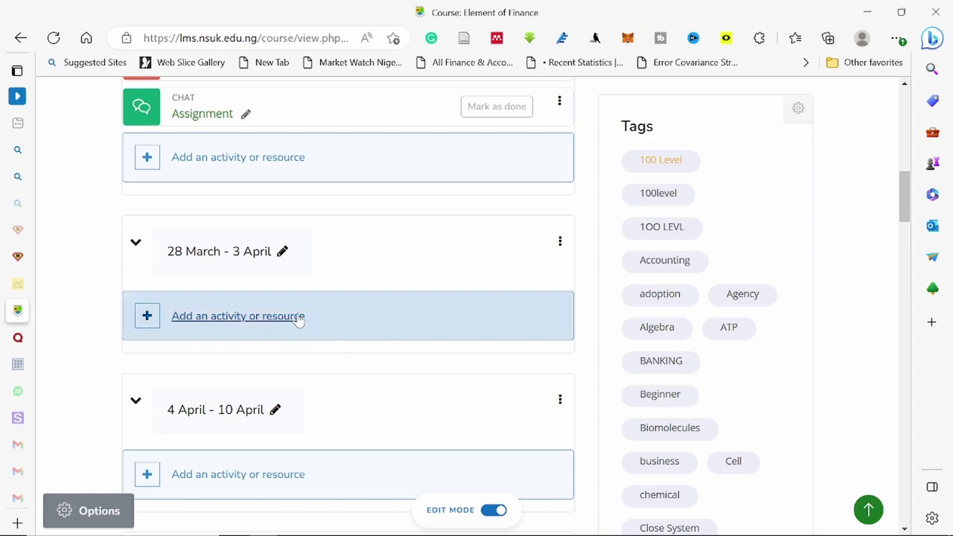
click(246, 319)
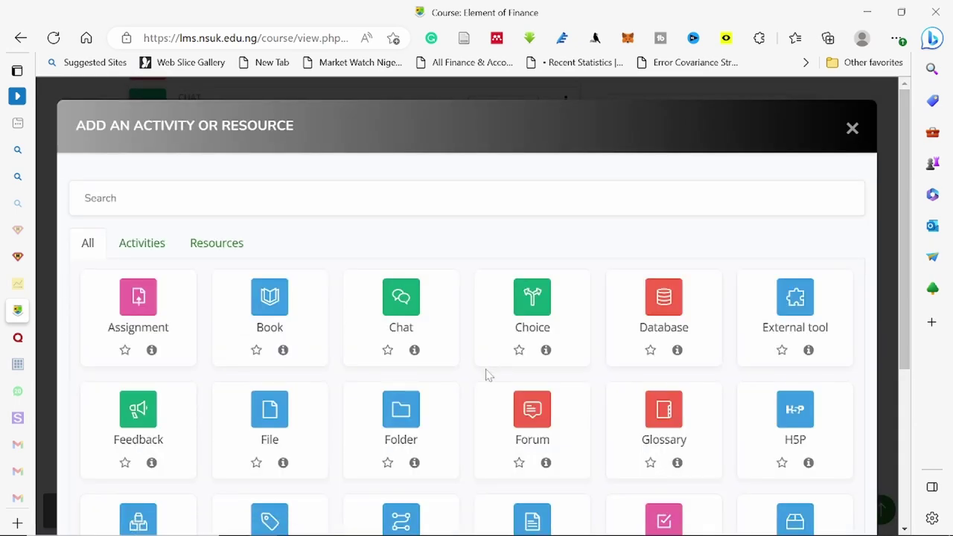
scroll(487, 375, down, 2)
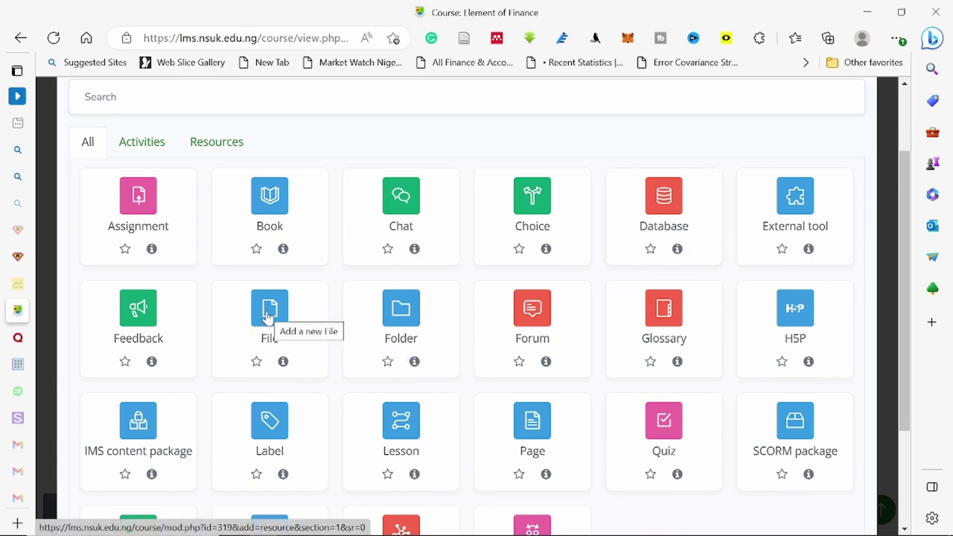
click(268, 318)
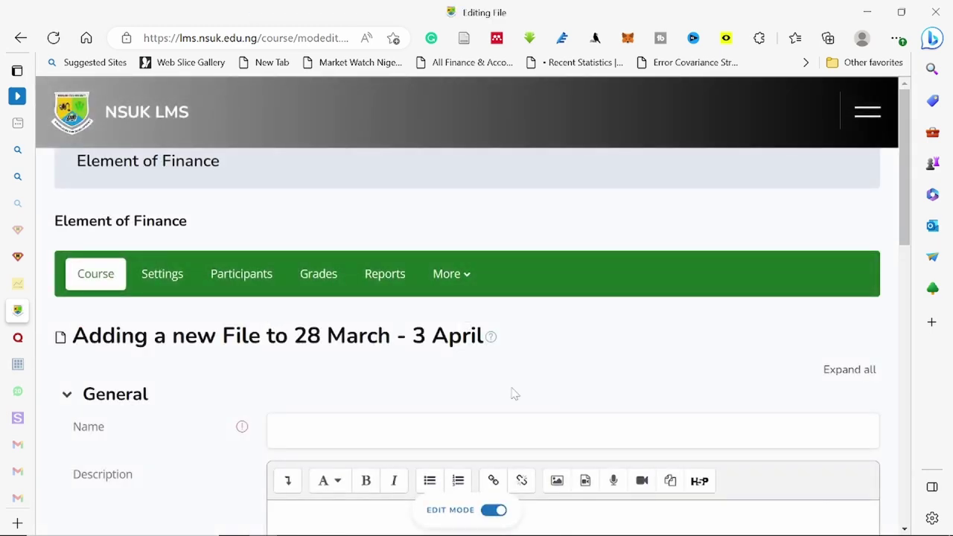
- Name the file resource "Measures of Portfolio Performance" and enter the description "This explain all the measures of portfolio performance"
scroll(563, 395, down, 2)
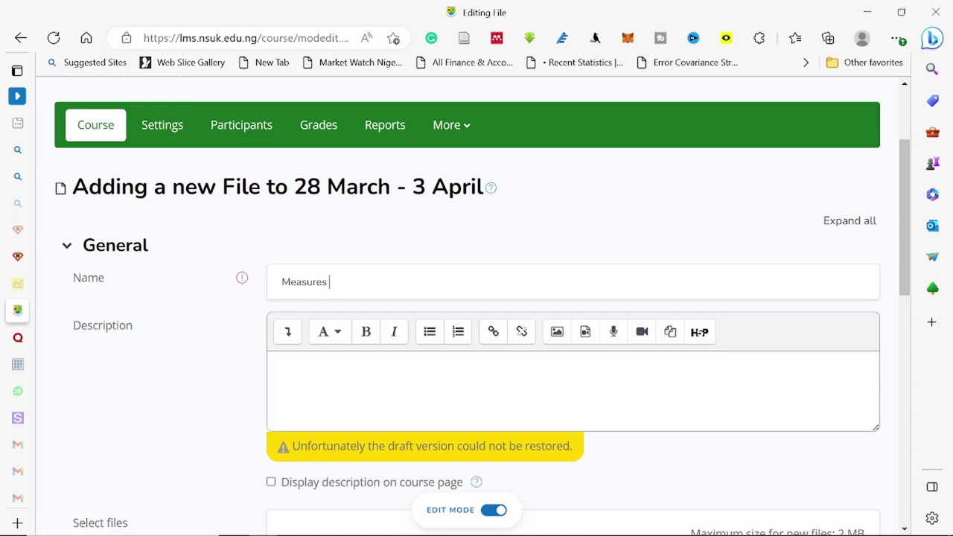
text(Portfolio Performance)
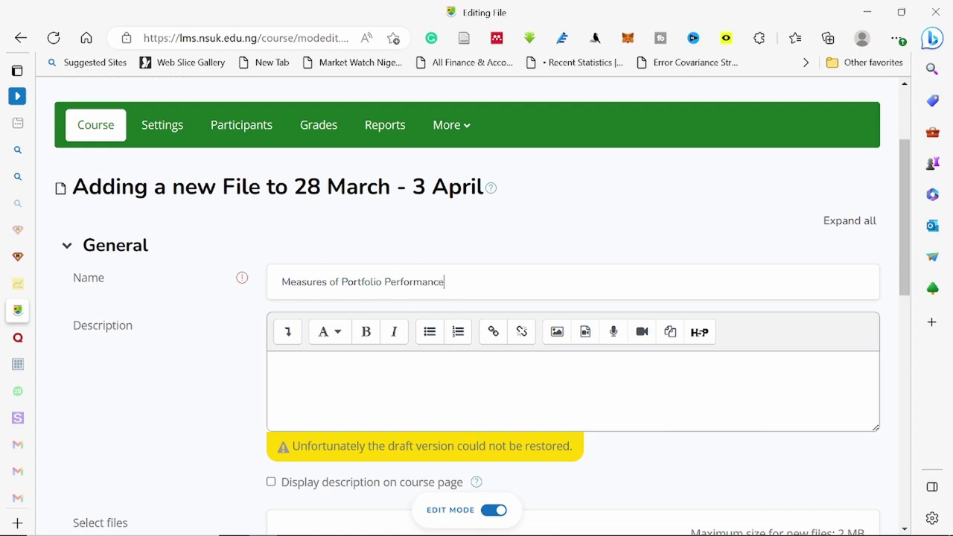
click(283, 360)
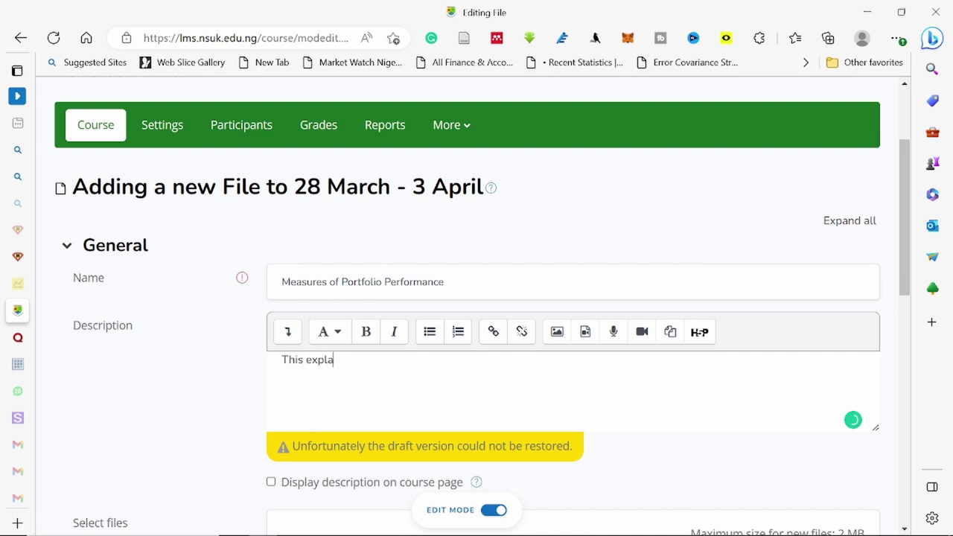
text(This explain all the measures of po)
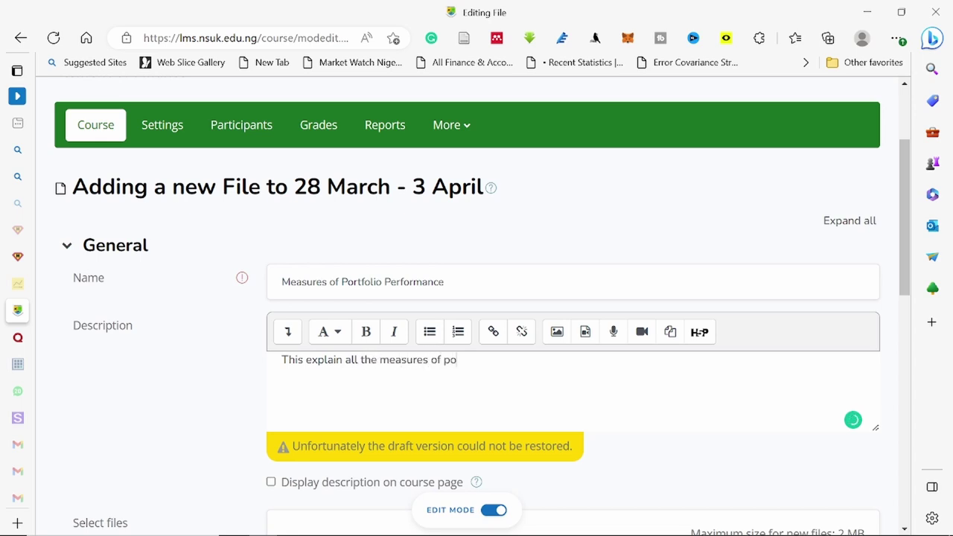
text(rtfolio performance)
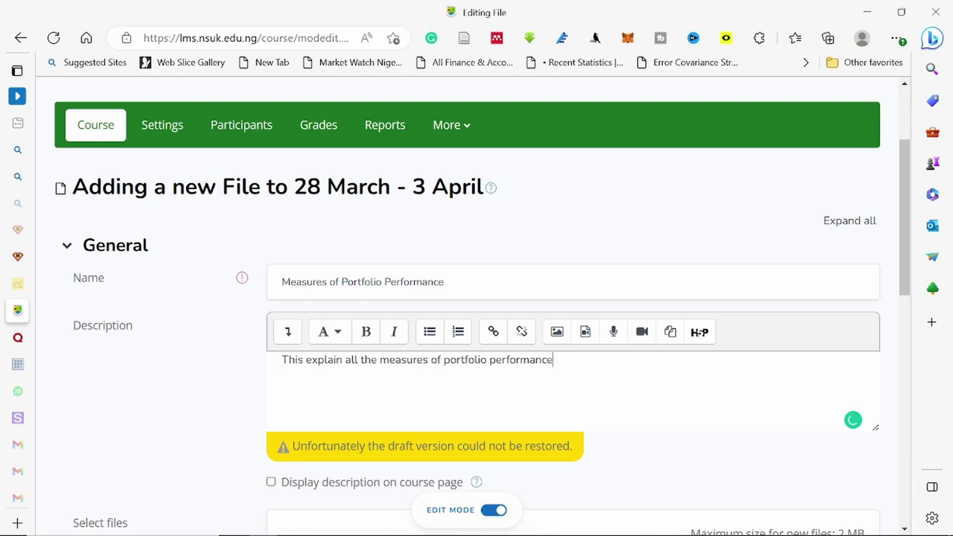
- Upload "Measures of Portfolio Performance.docx" from the Desktop as the file resource's content
scroll(387, 376, down, 2)
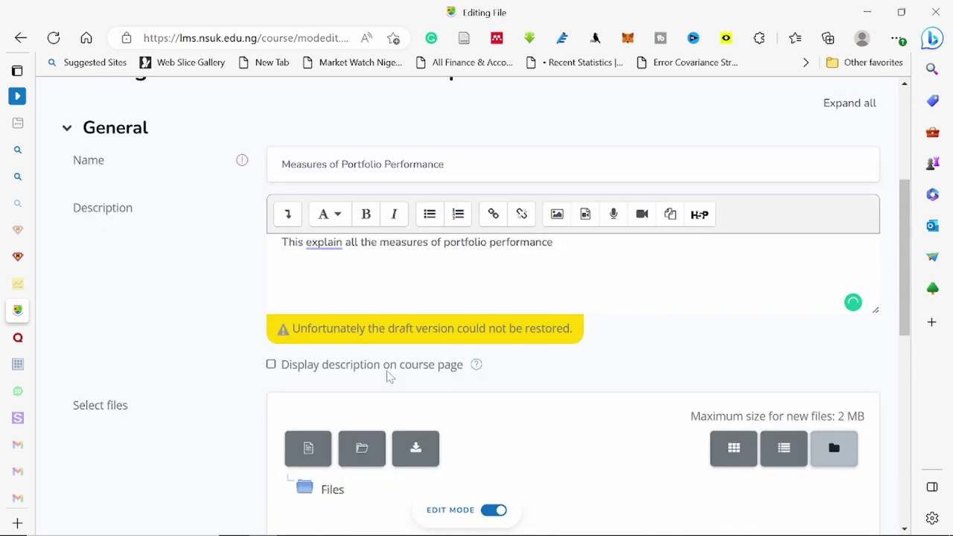
scroll(386, 376, down, 3)
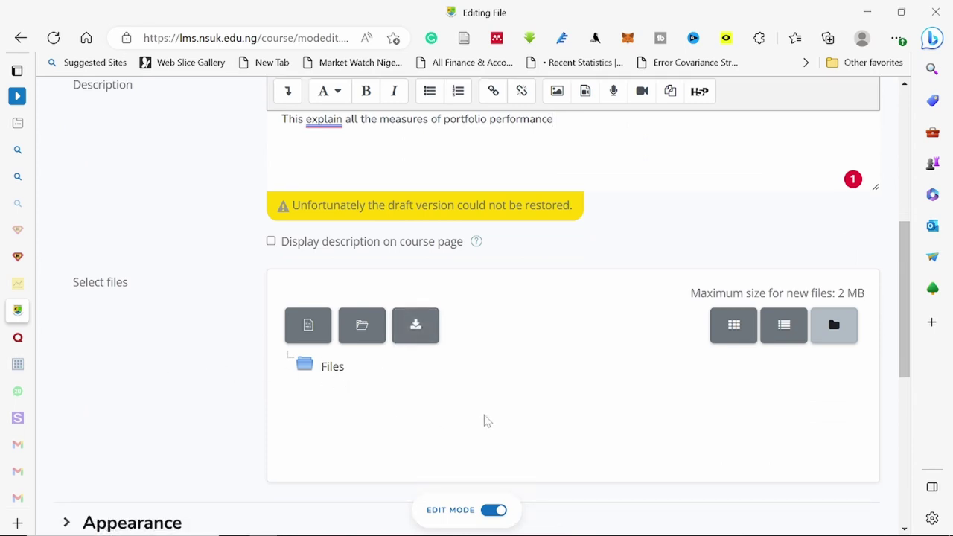
scroll(484, 419, down, 2)
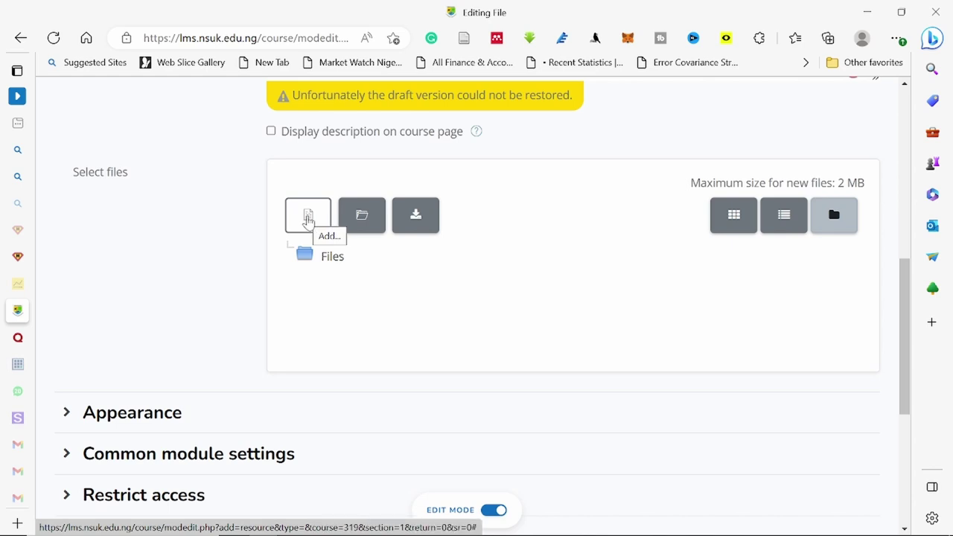
click(308, 221)
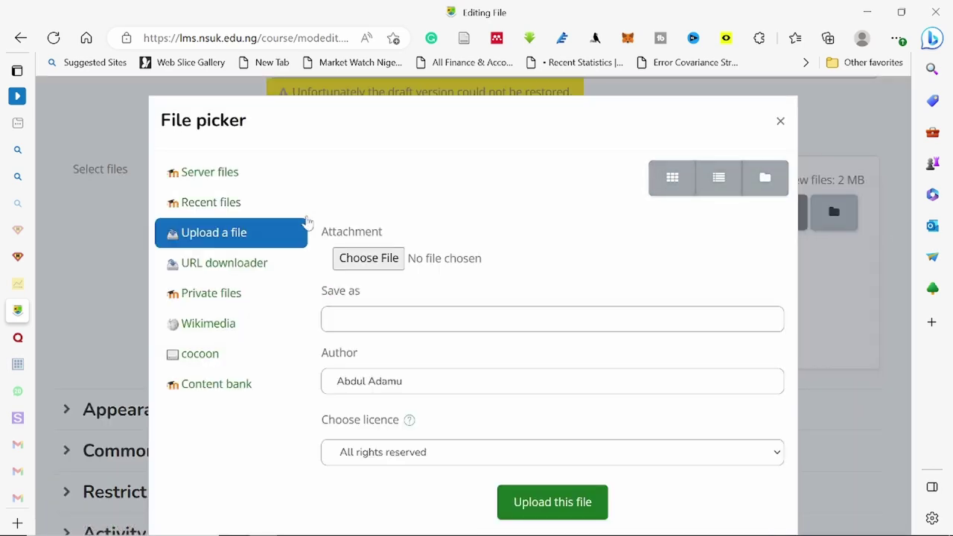
click(373, 265)
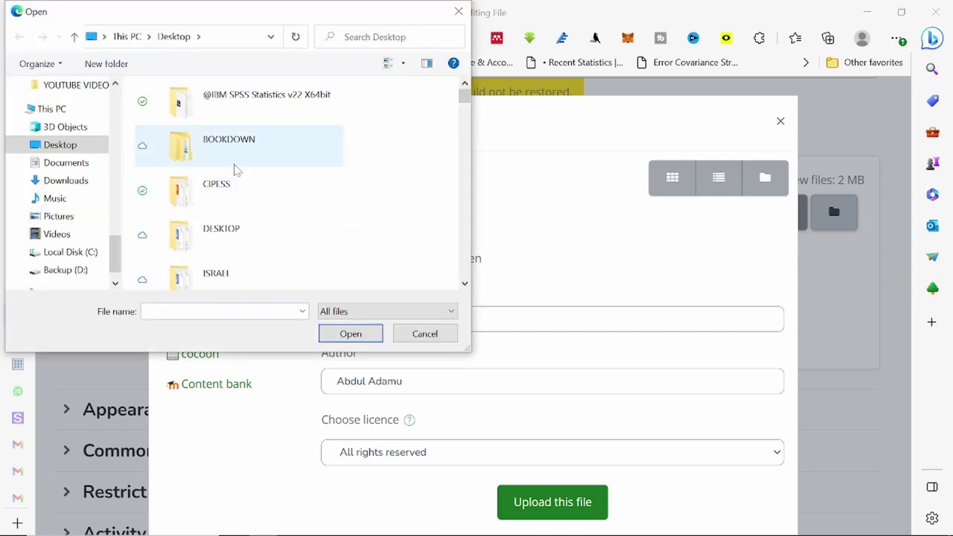
double_click(78, 147)
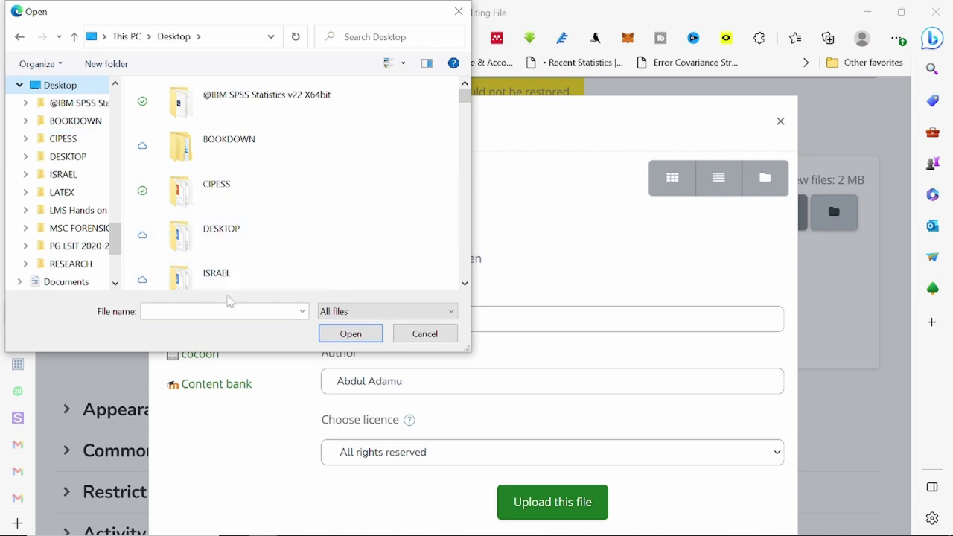
text(meas)
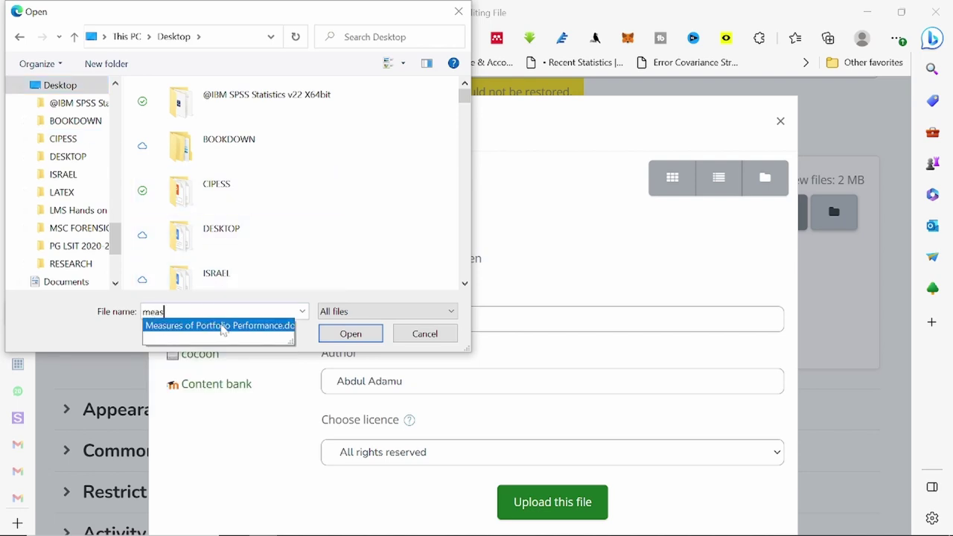
click(222, 330)
click(368, 335)
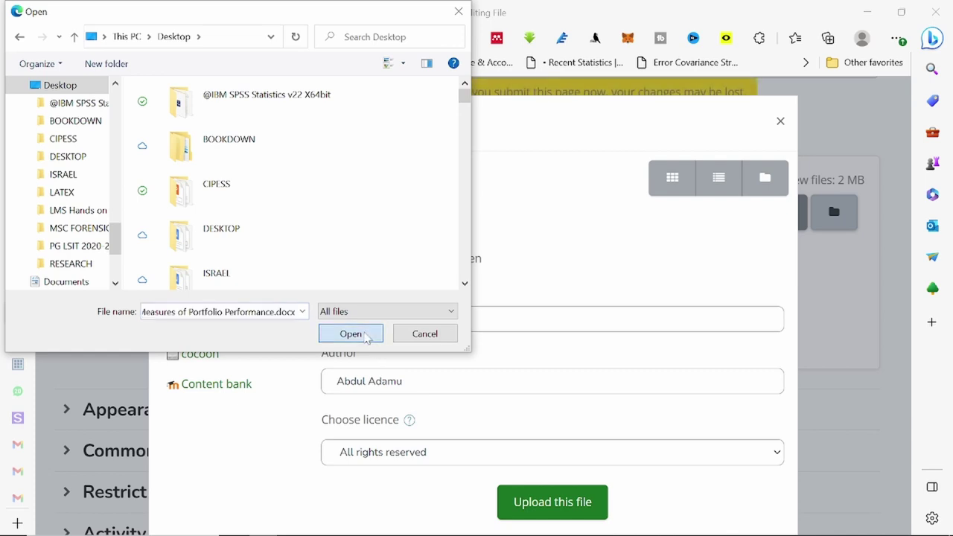
click(559, 512)
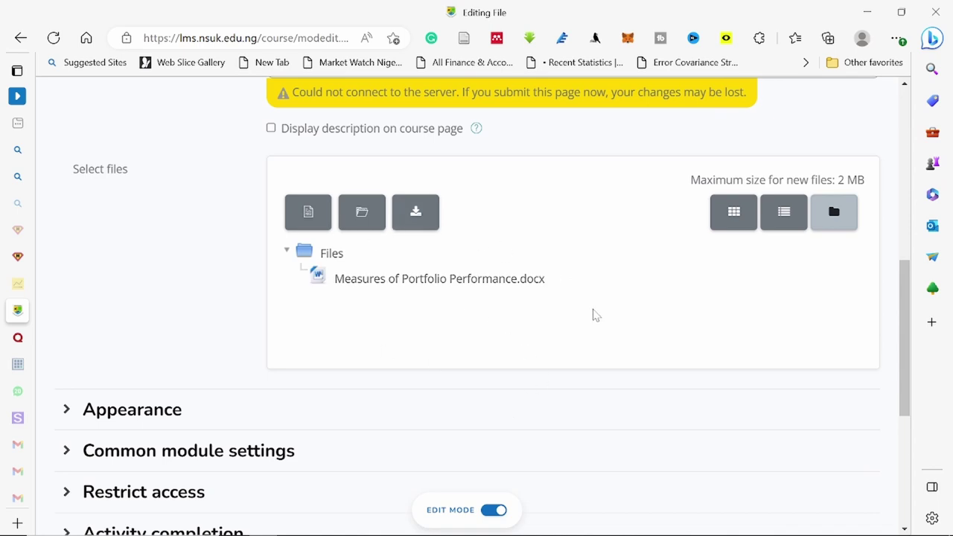
- Set the file resource's display appearance to "In pop-up"
scroll(493, 319, down, 1)
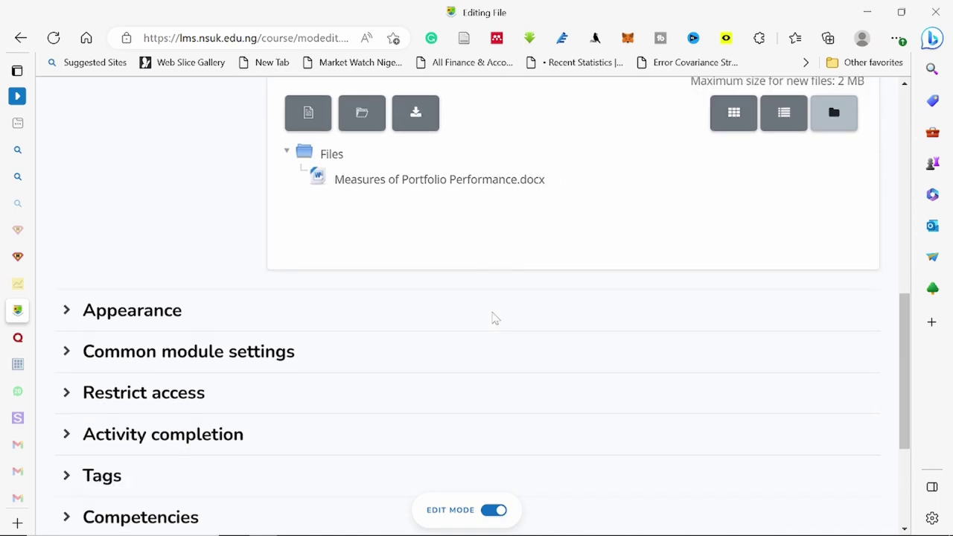
click(146, 320)
scroll(497, 304, down, 1)
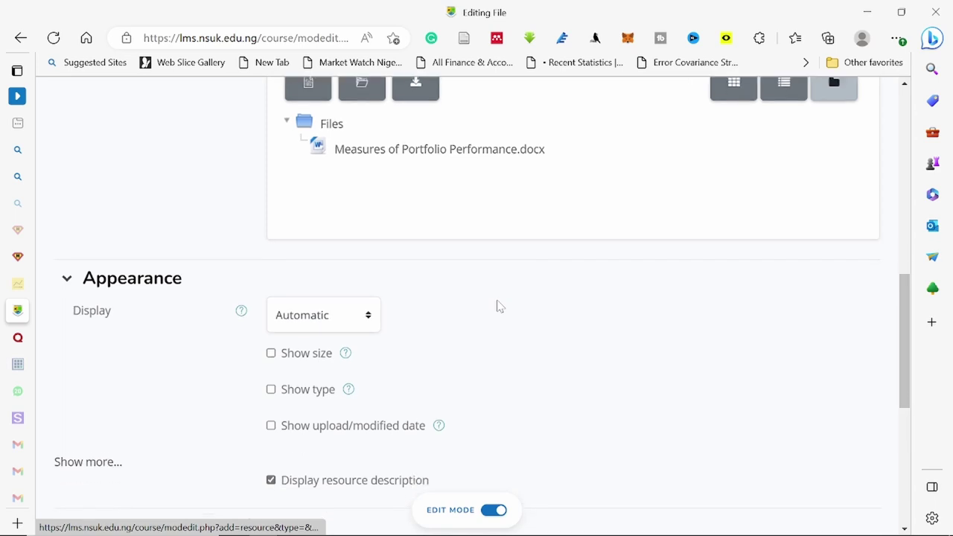
click(373, 305)
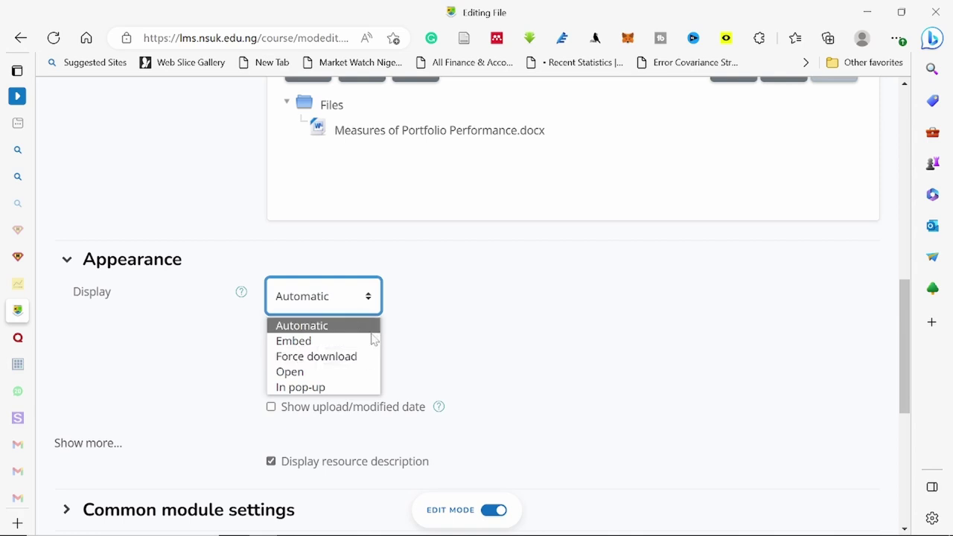
click(323, 388)
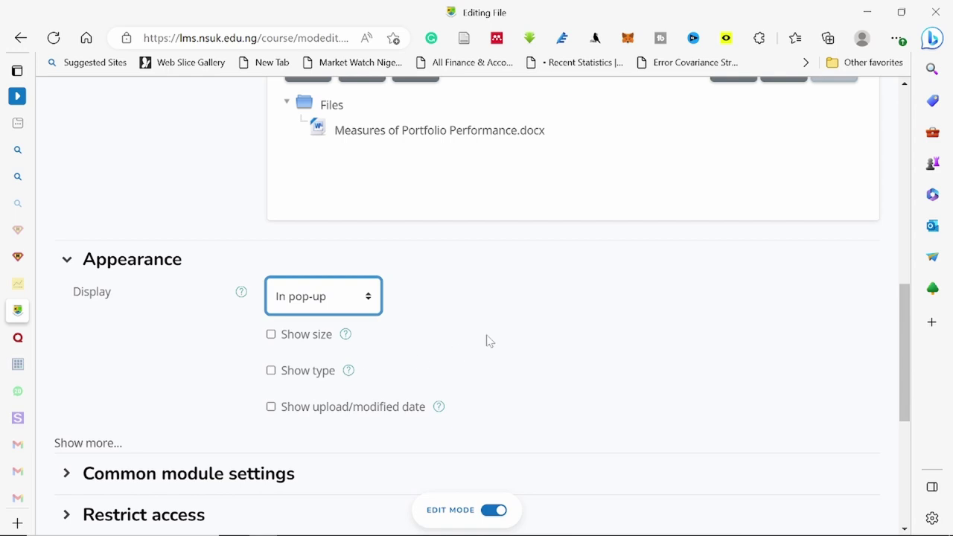
- Review the file resource's activity completion and access restriction settings, leaving them at their defaults
scroll(486, 341, down, 1)
scroll(489, 341, down, 1)
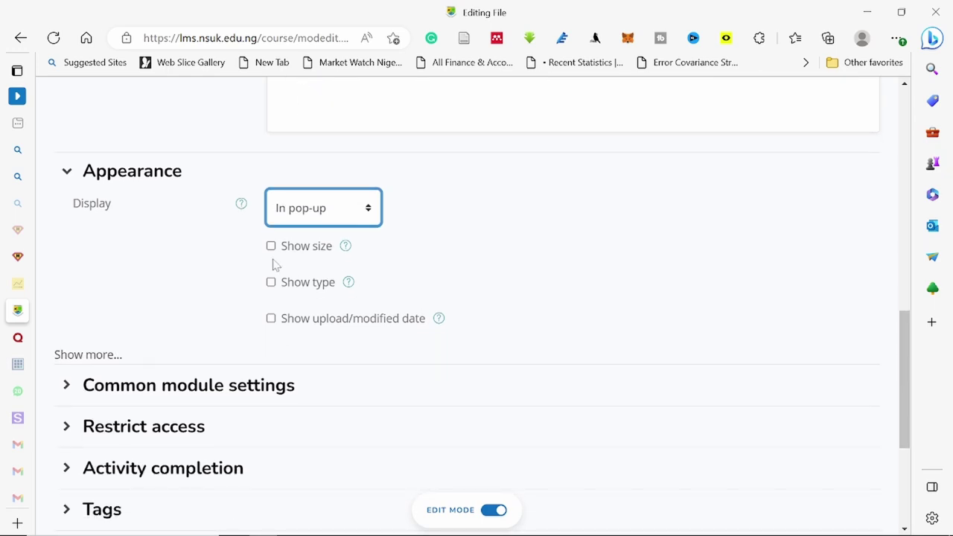
scroll(604, 227, down, 2)
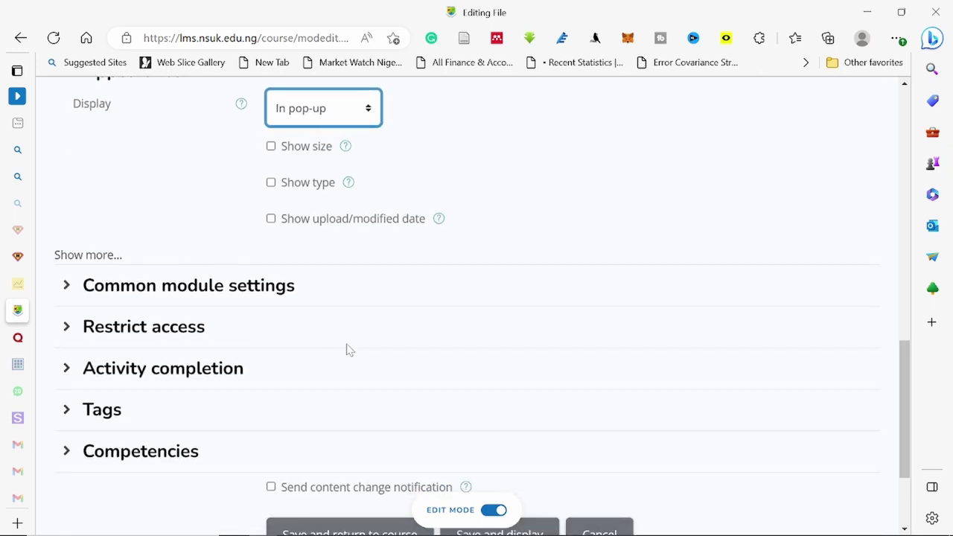
scroll(347, 349, down, 1)
click(226, 312)
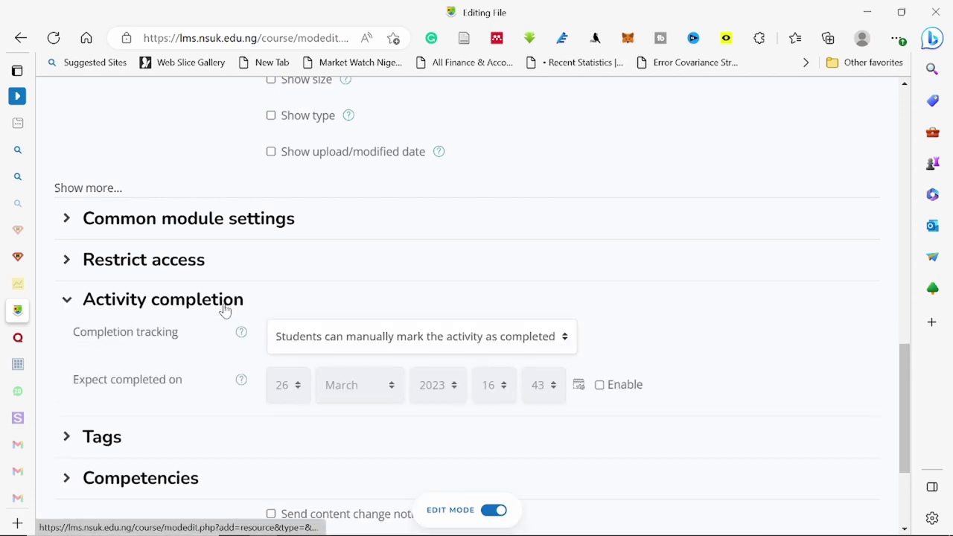
click(187, 261)
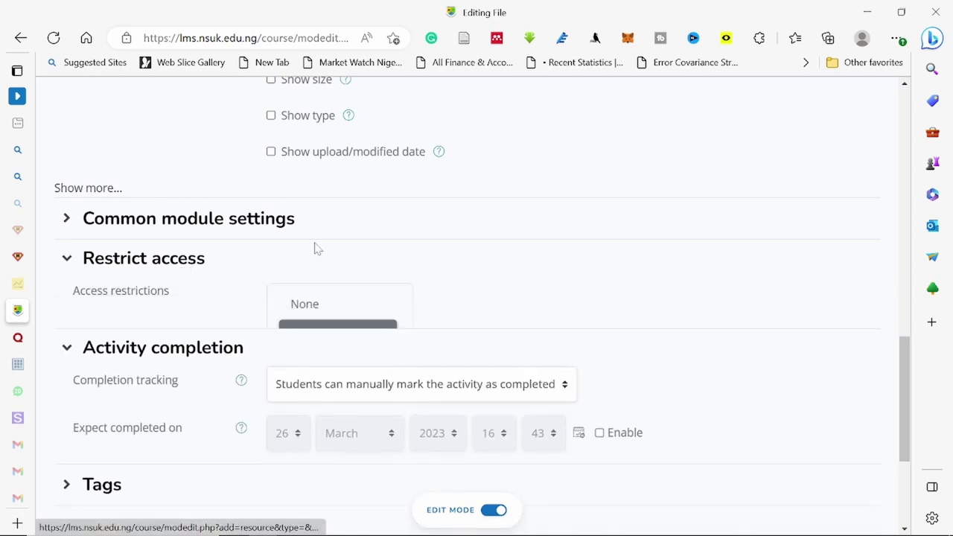
scroll(436, 251, down, 3)
scroll(438, 253, down, 2)
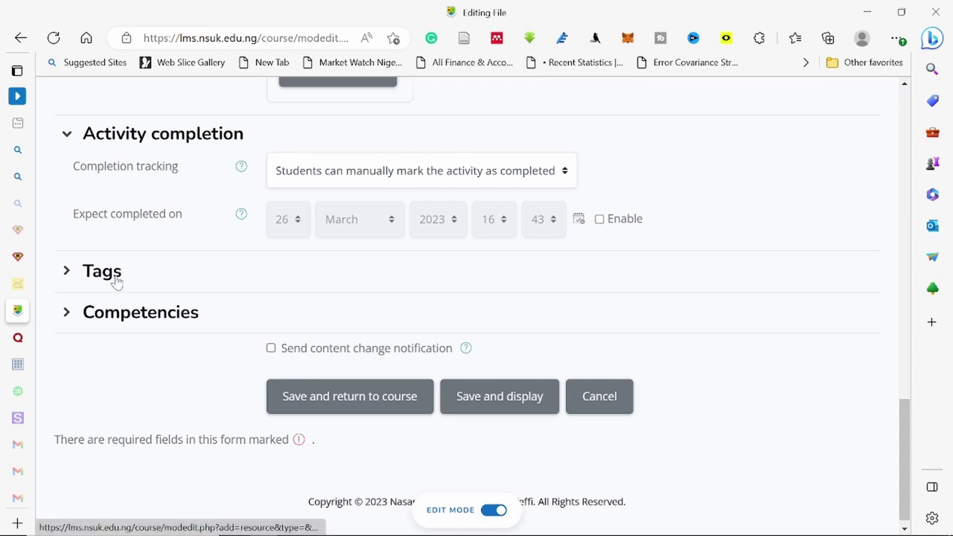
- Tag the file resource with "Performance" and save it, returning to the course
click(116, 281)
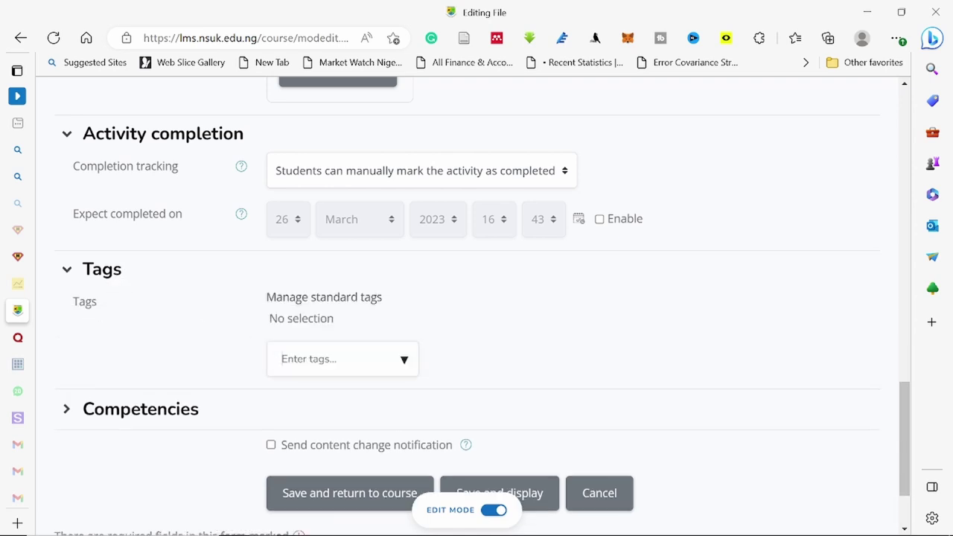
text(Per)
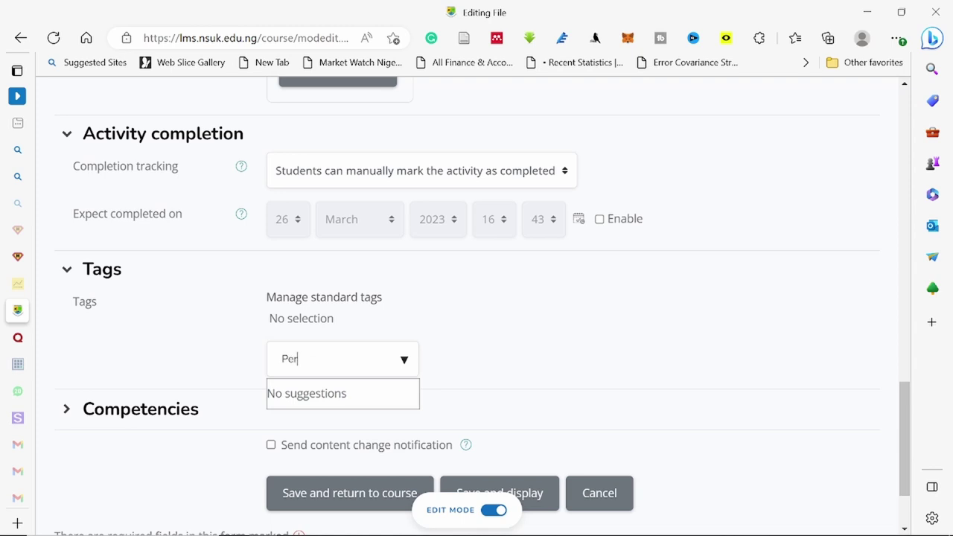
text(formance)
key(Return)
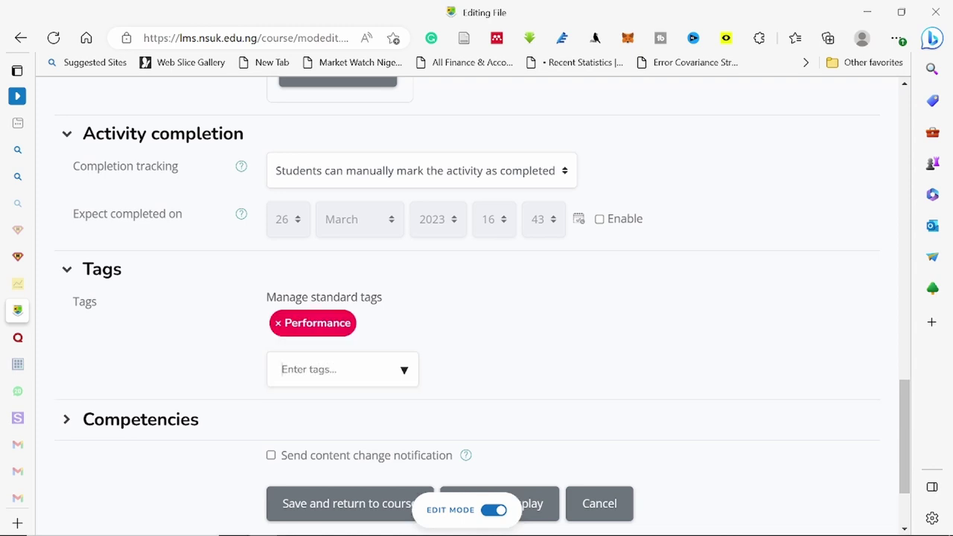
scroll(508, 327, down, 2)
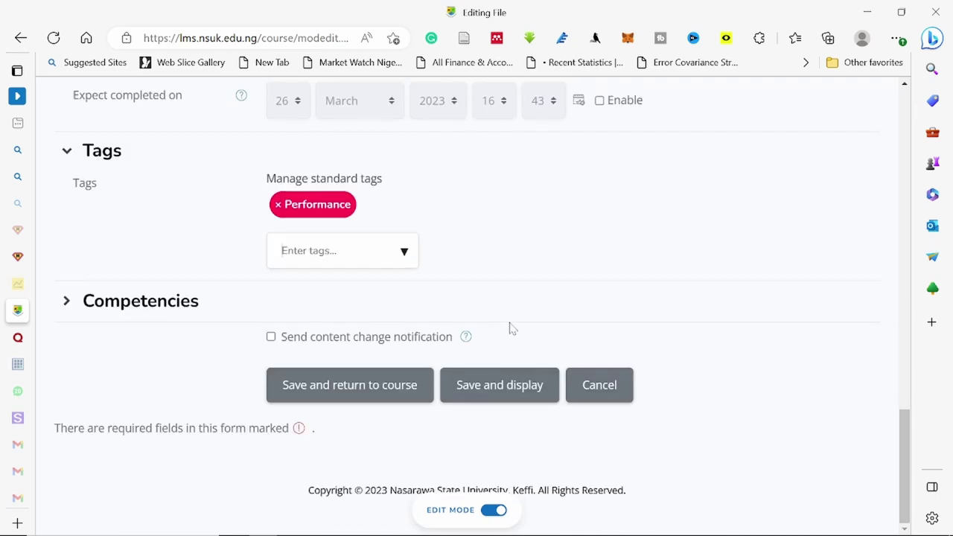
click(353, 386)
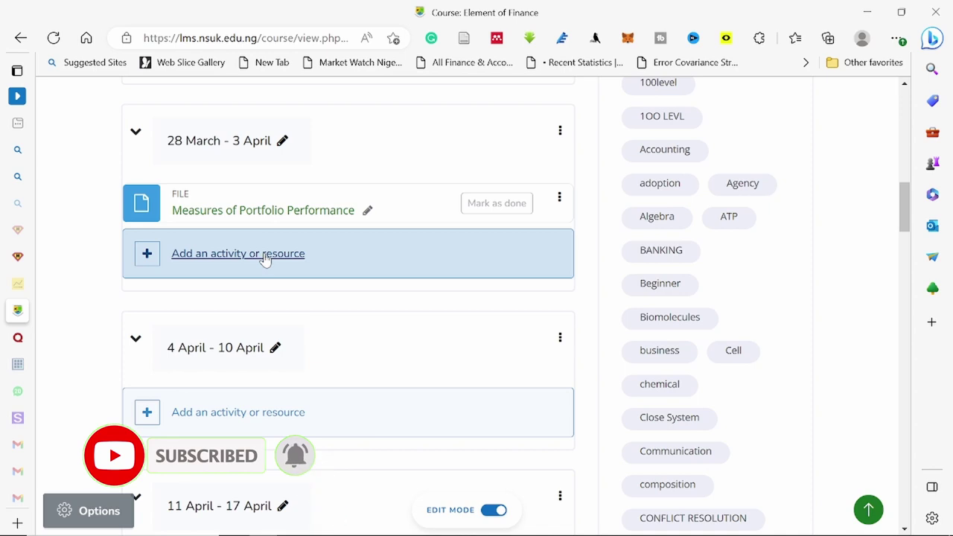
- Start adding a new URL resource to the 28 March - 3 April section and name it "Video 1"
click(264, 254)
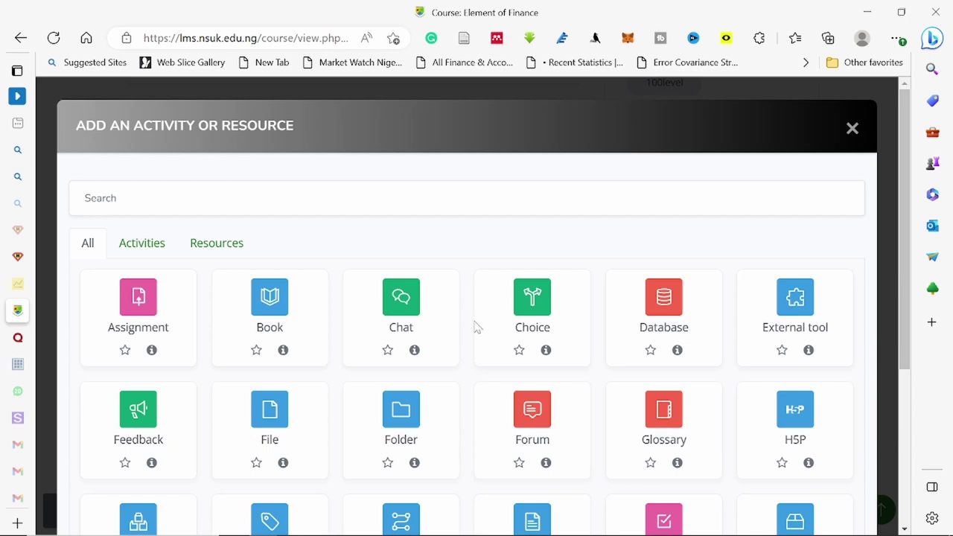
scroll(476, 328, down, 3)
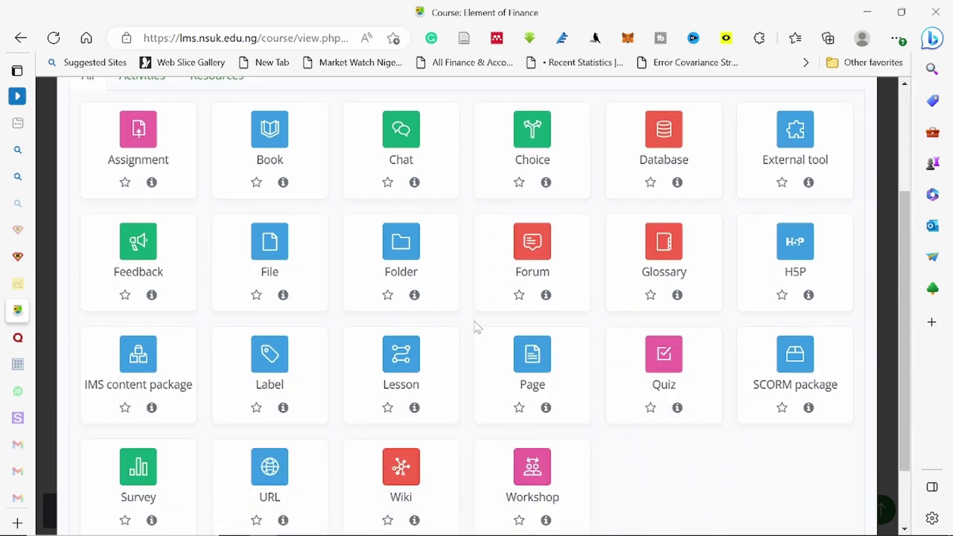
scroll(476, 327, down, 1)
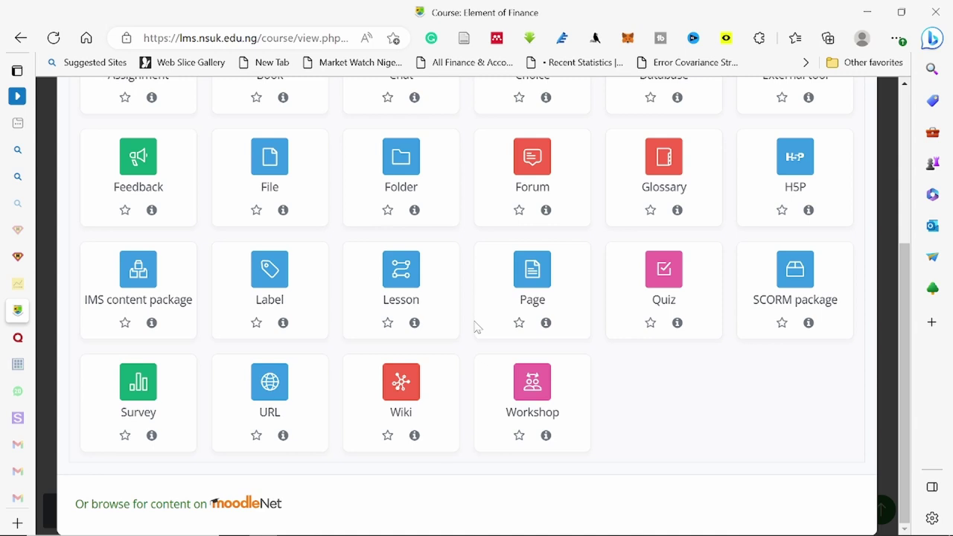
click(270, 402)
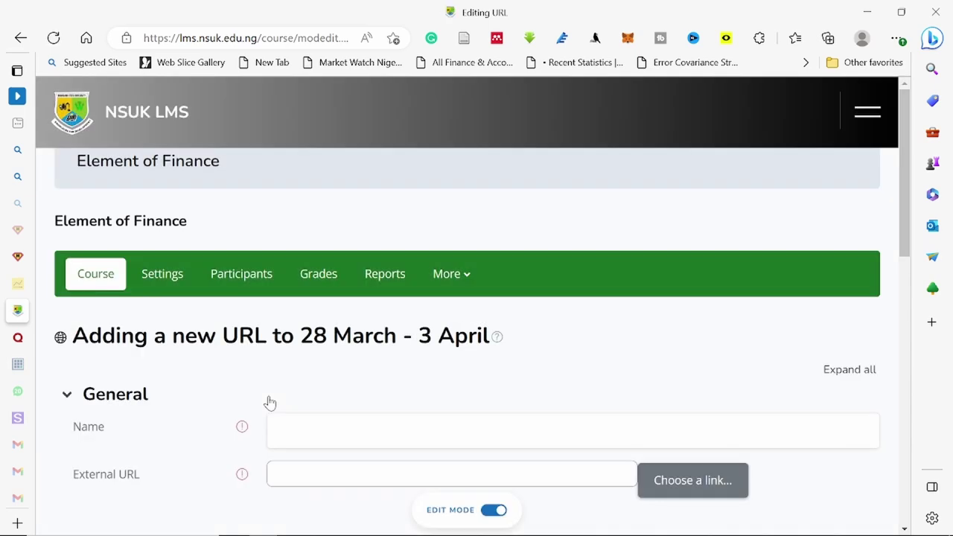
scroll(407, 409, down, 2)
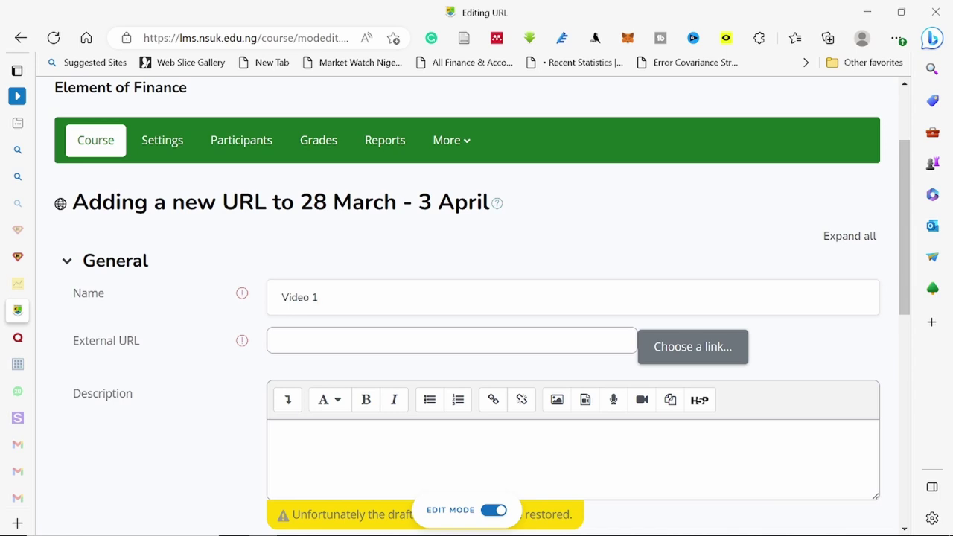
click(283, 340)
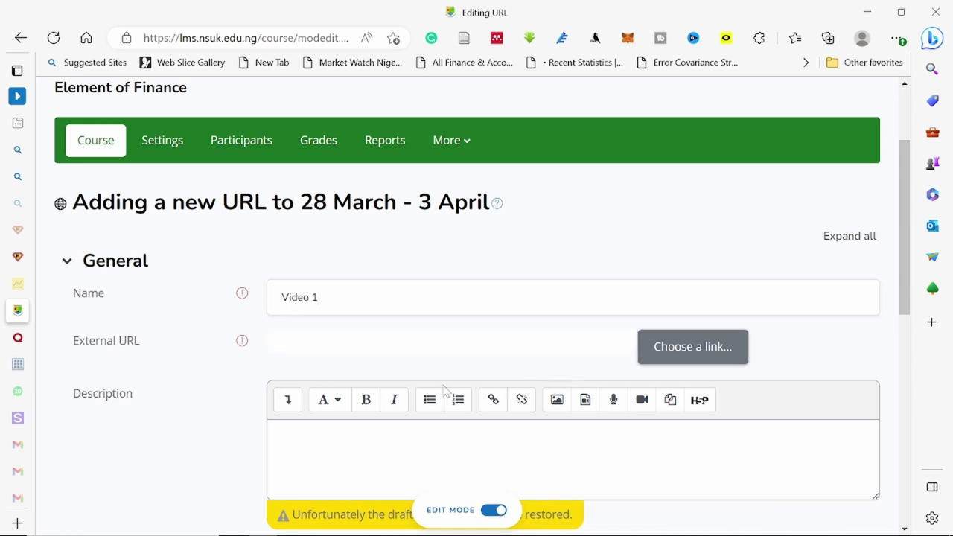
click(691, 350)
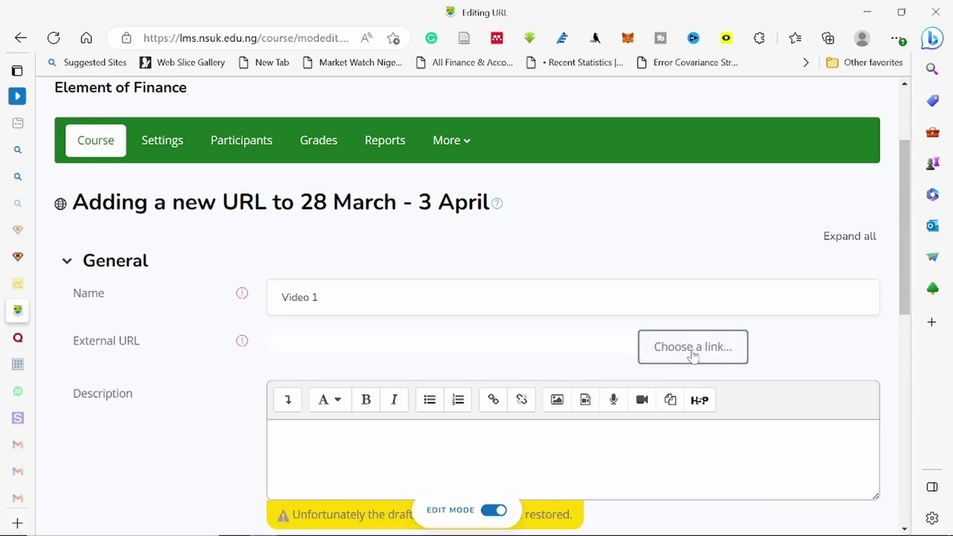
click(693, 348)
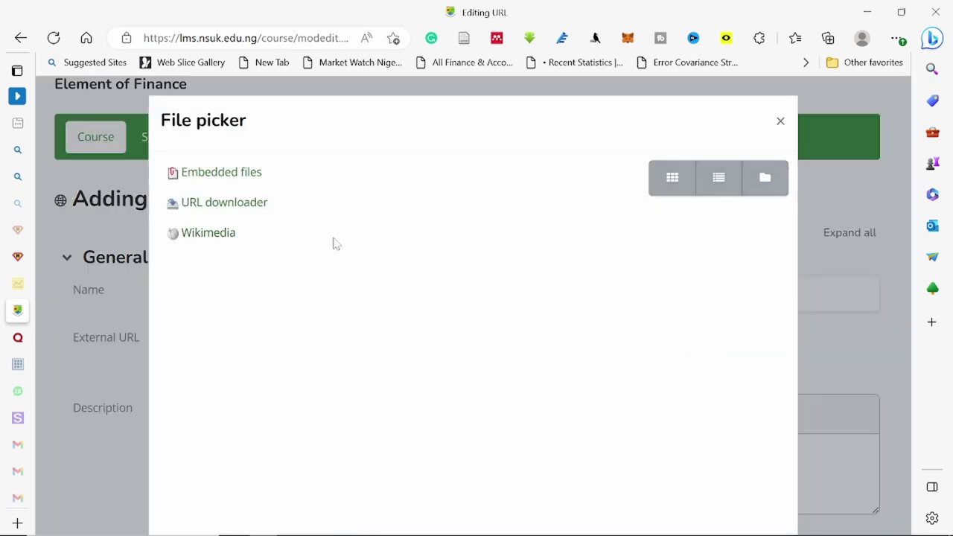
click(779, 123)
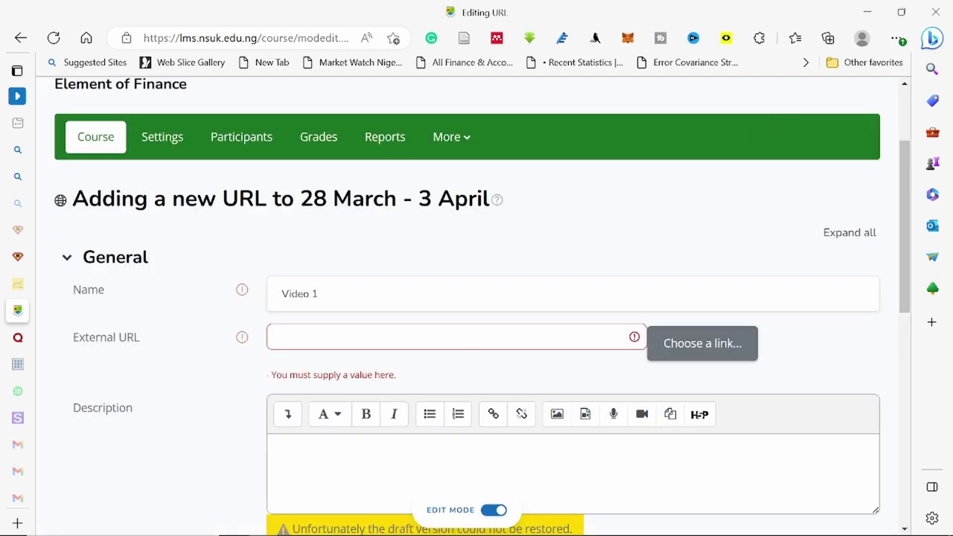
- Switch to WPS Office and copy the SHARPE RATIO YouTube hyperlink at the end of the Measures of Portfolio Performance document
click(546, 525)
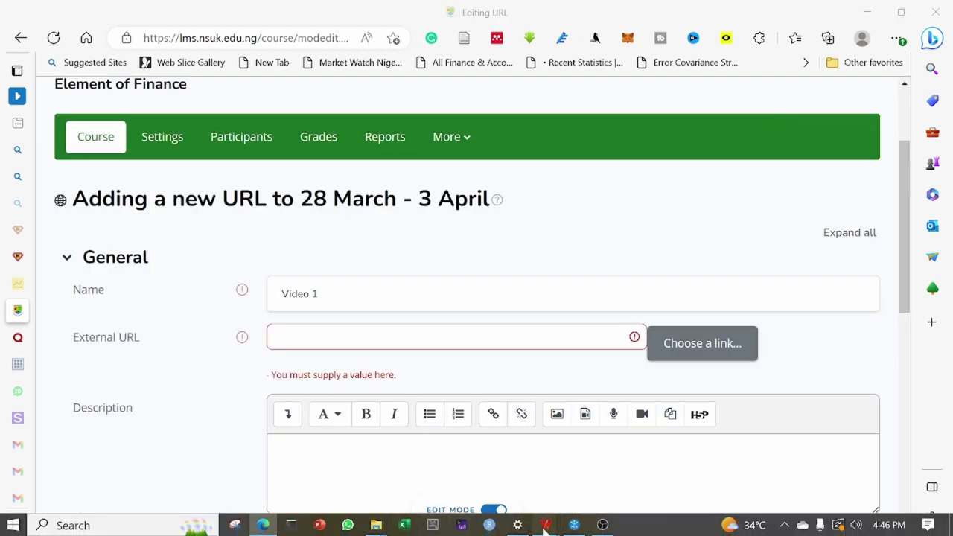
click(613, 473)
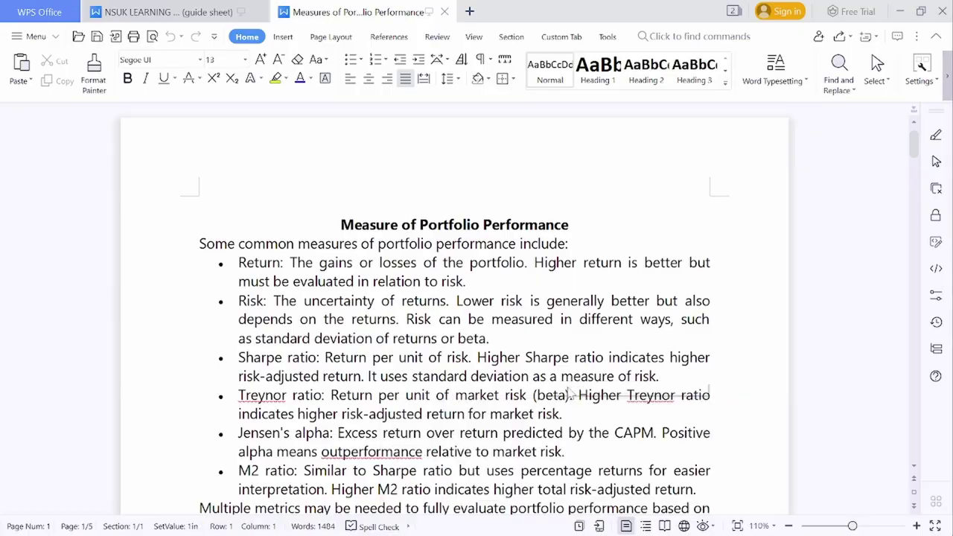
scroll(569, 392, down, 20)
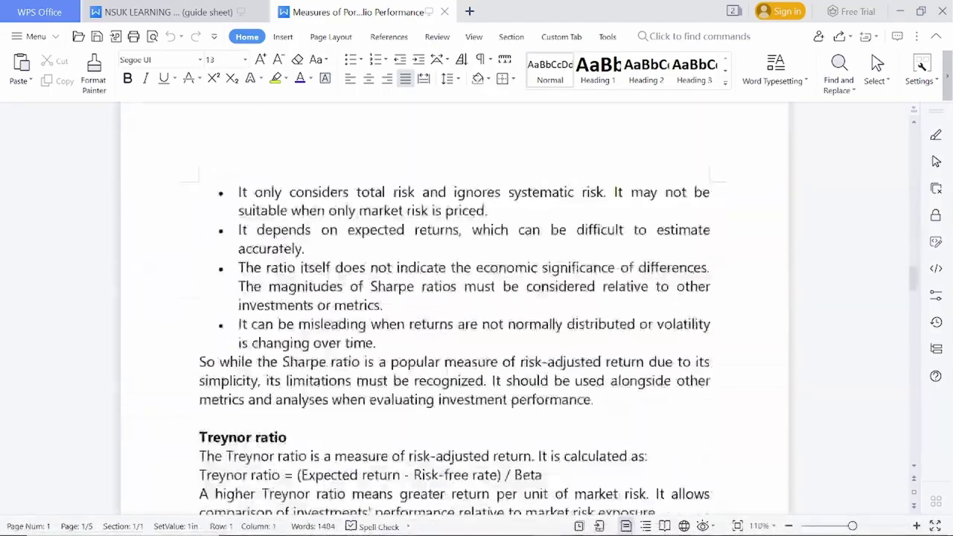
scroll(454, 313, down, 20)
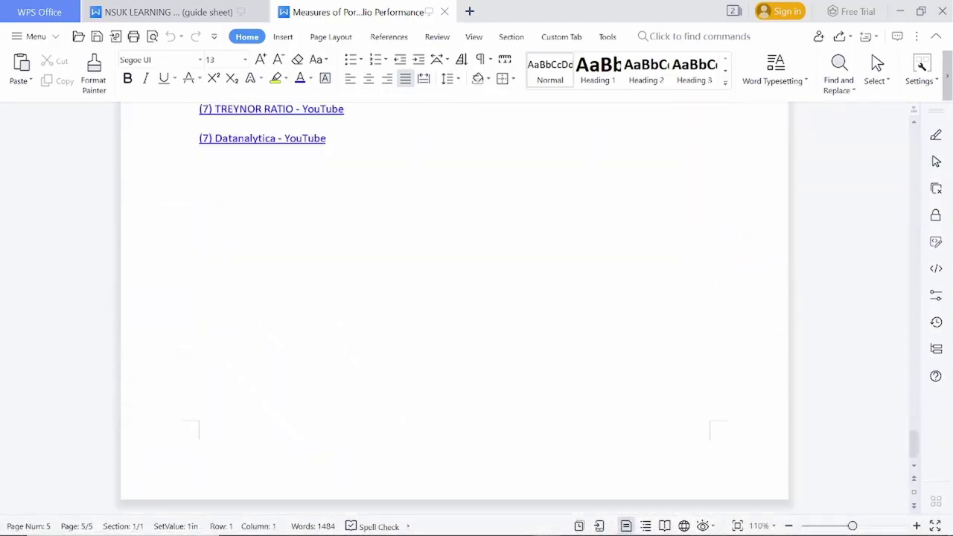
scroll(455, 298, up, 8)
scroll(454, 298, down, 5)
scroll(454, 298, up, 1)
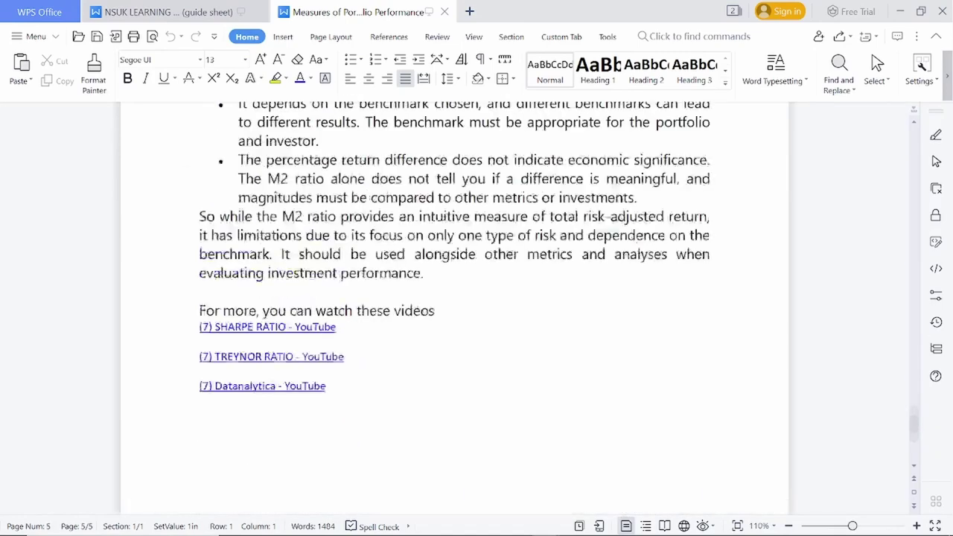
scroll(454, 298, down, 2)
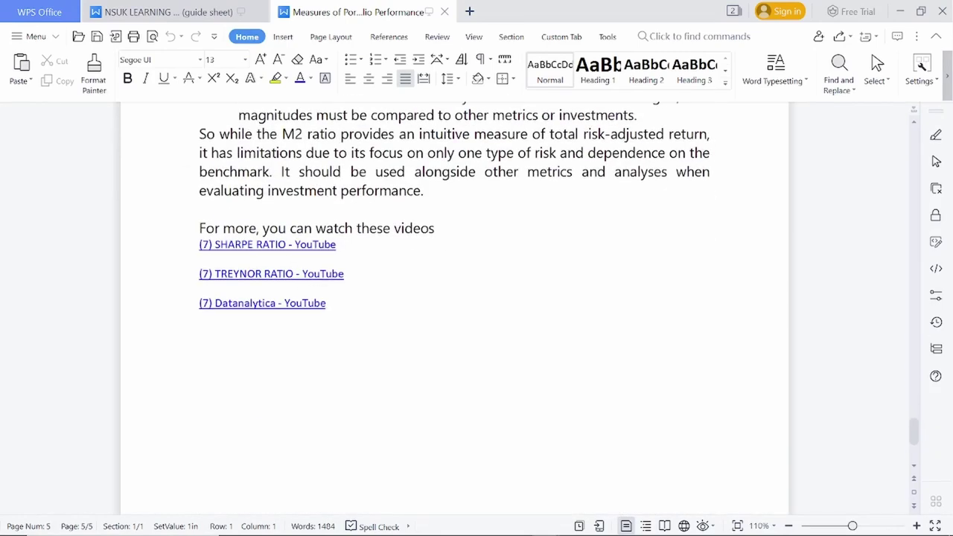
right_click(291, 251)
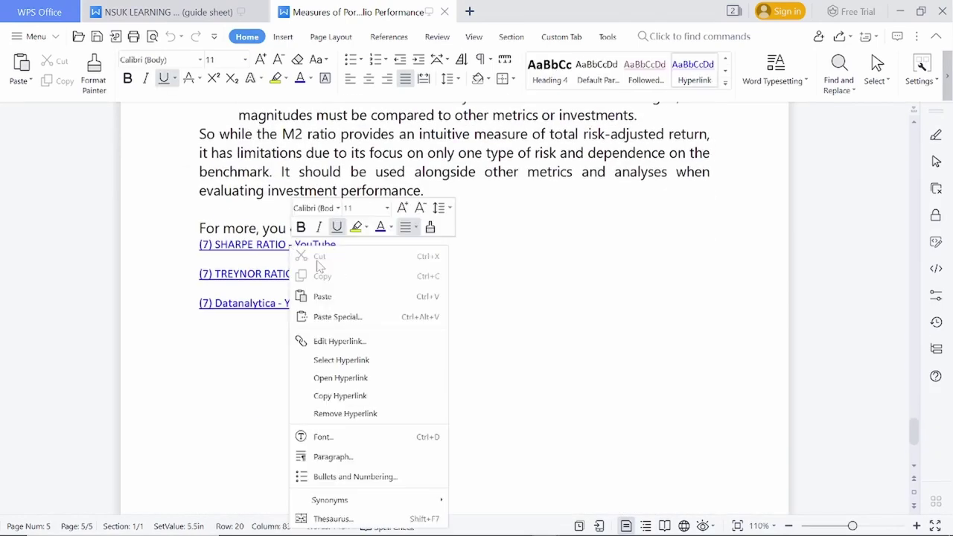
click(368, 396)
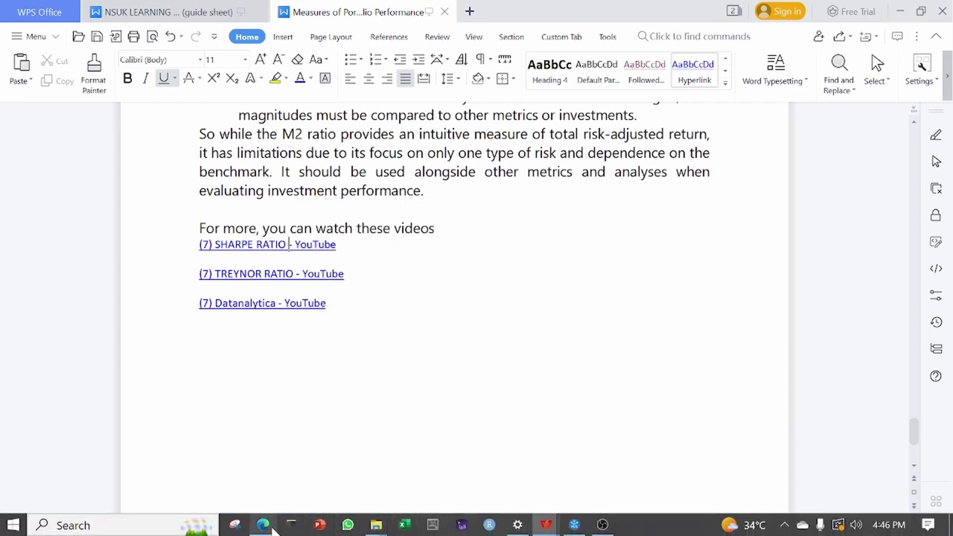
- Return to the LMS in the browser and paste the copied Sharpe ratio link as Video 1's external URL
click(268, 525)
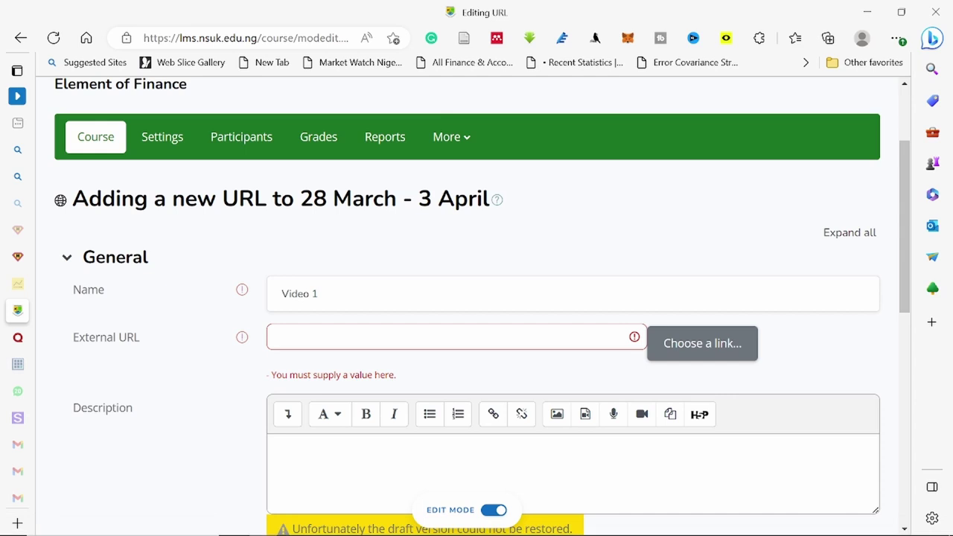
right_click(374, 341)
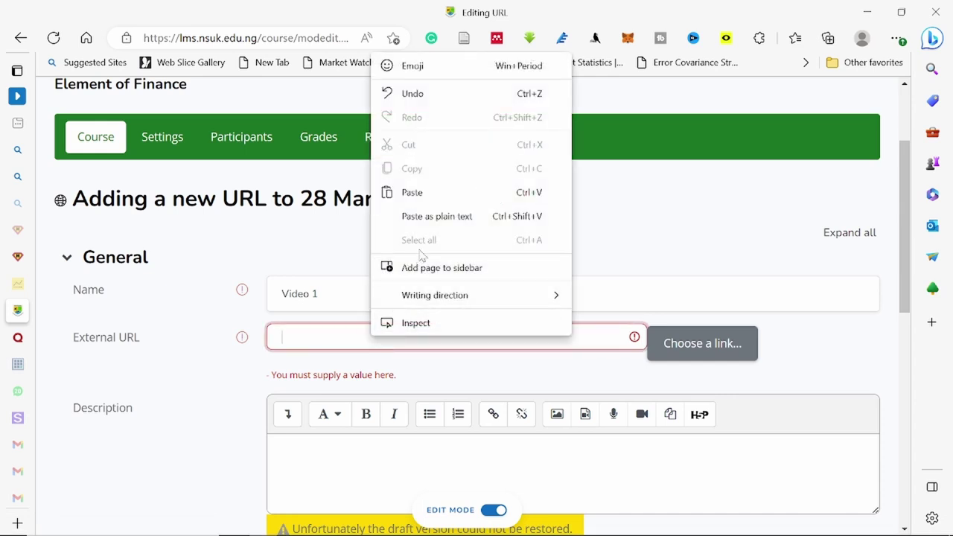
click(413, 192)
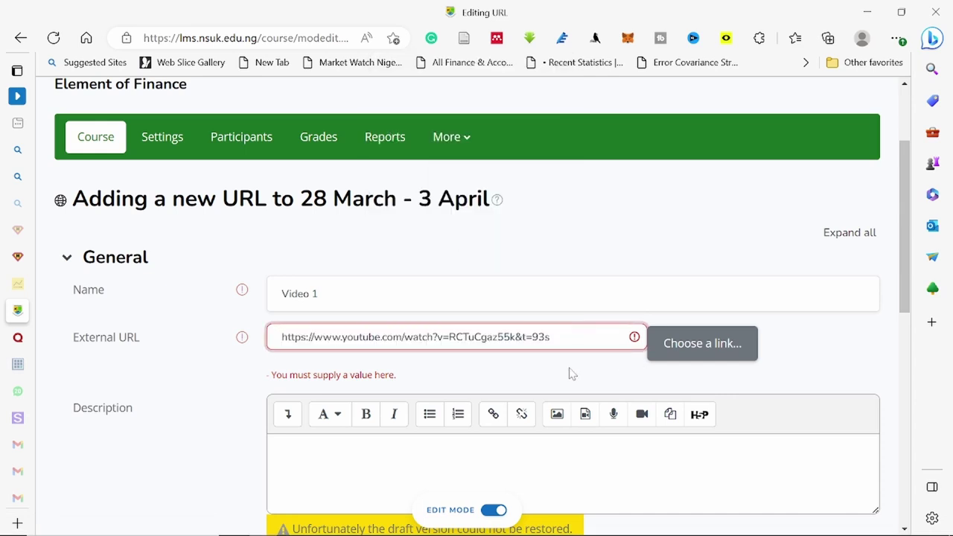
- Describe Video 1 as "This video explain Sharpe ratio" and save it, returning to the course
scroll(557, 391, down, 2)
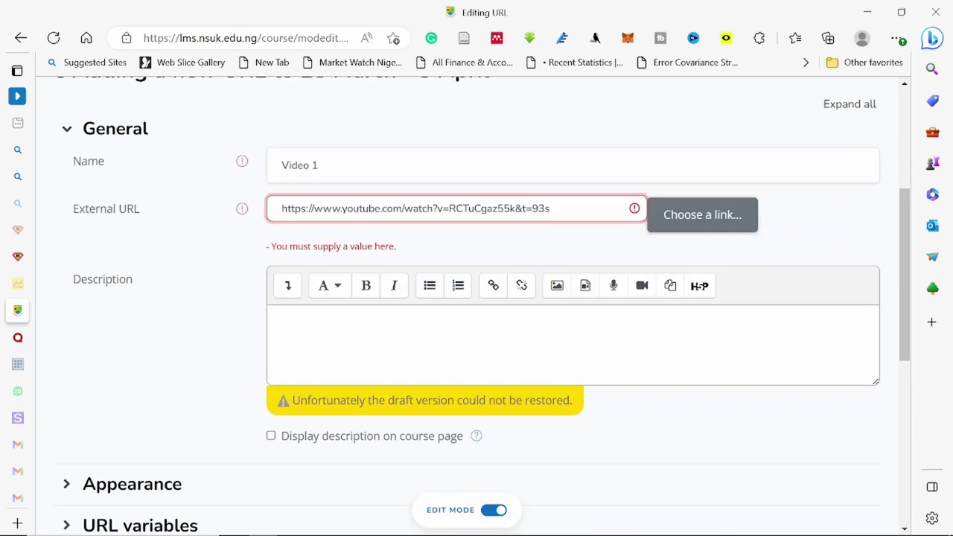
click(853, 361)
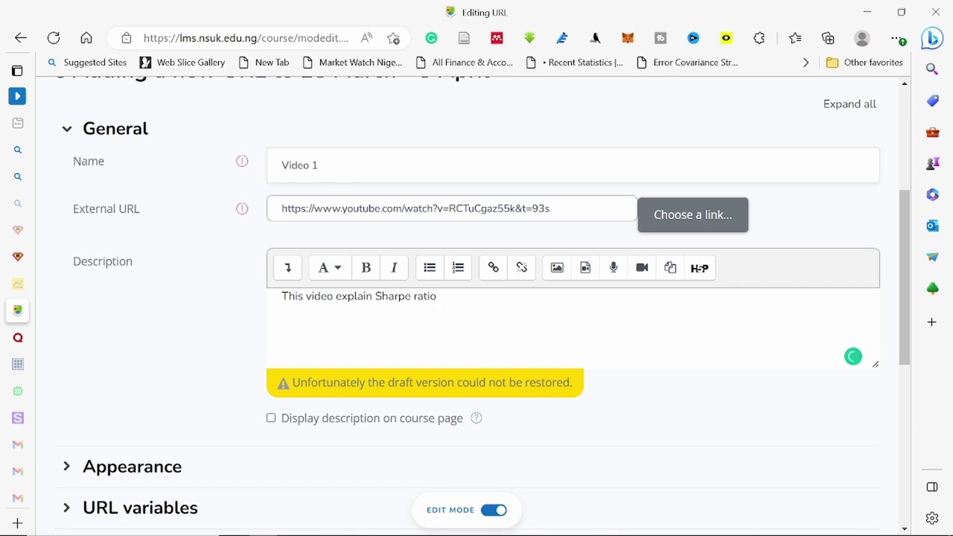
scroll(702, 344, down, 5)
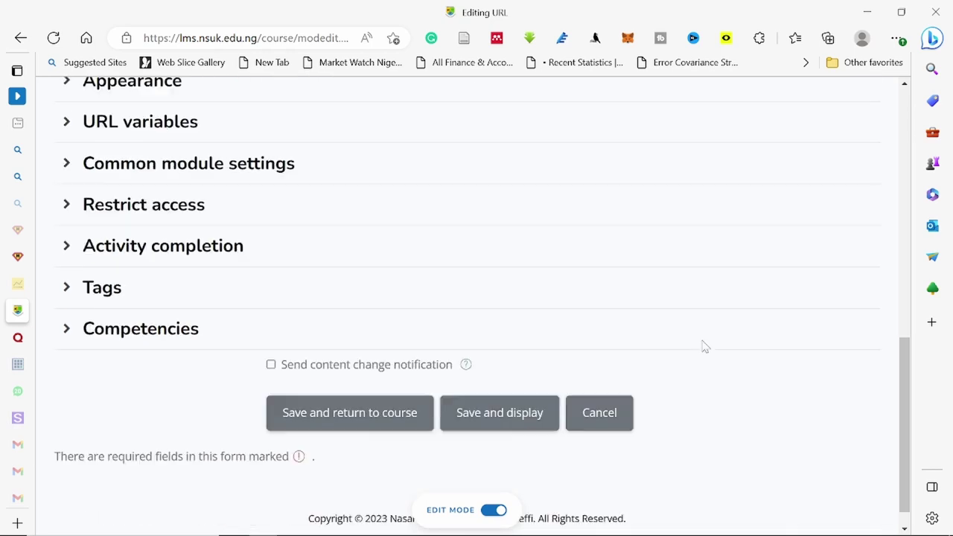
click(344, 389)
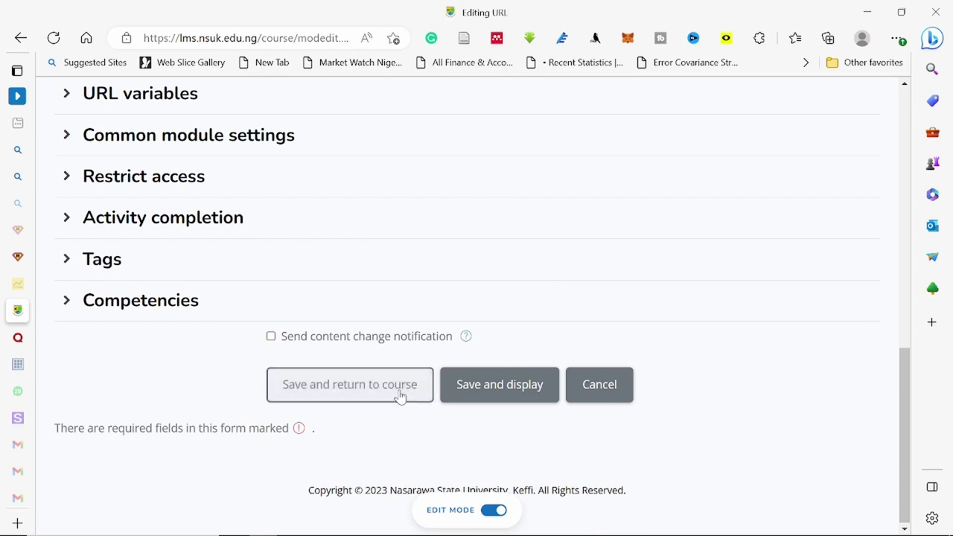
click(340, 396)
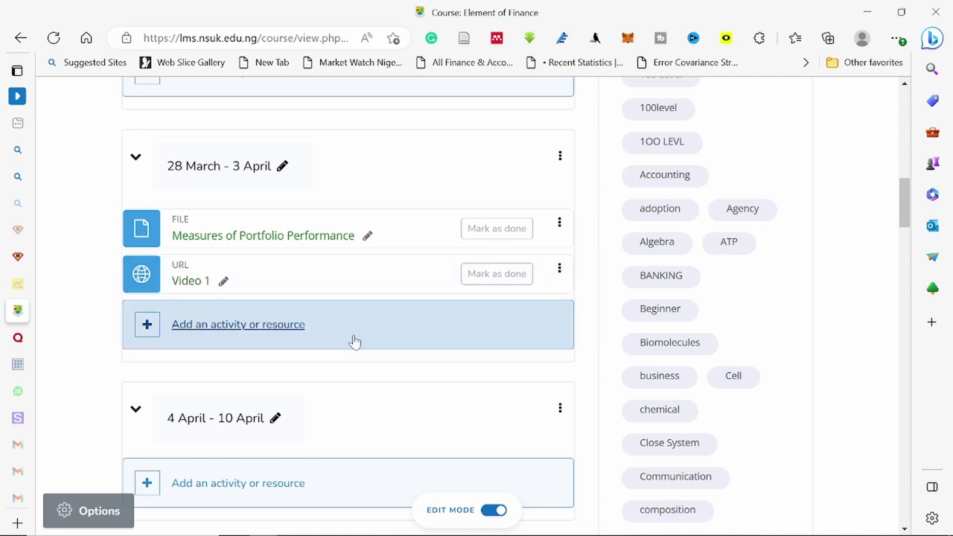
- Start adding another URL resource to the 28 March - 3 April section and name it "Video 2"
scroll(354, 341, down, 1)
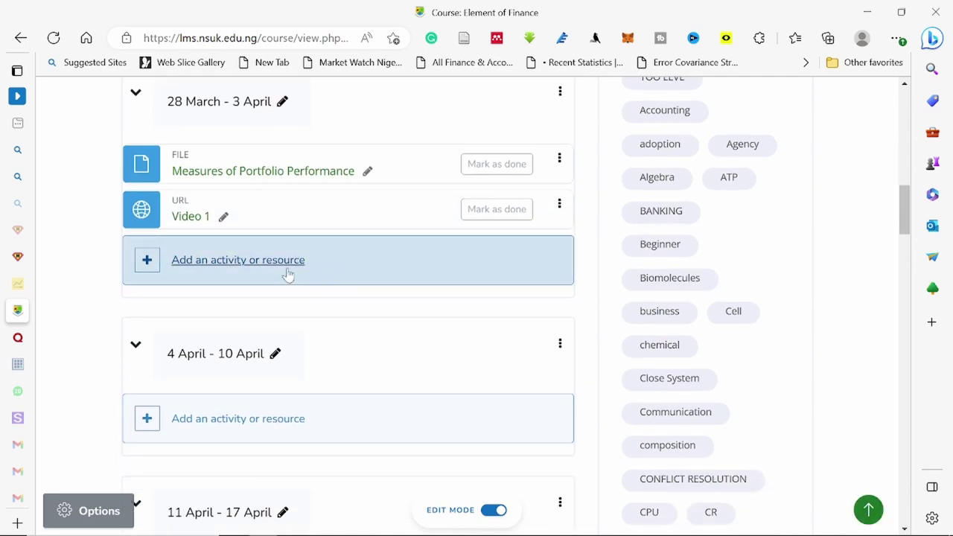
click(256, 266)
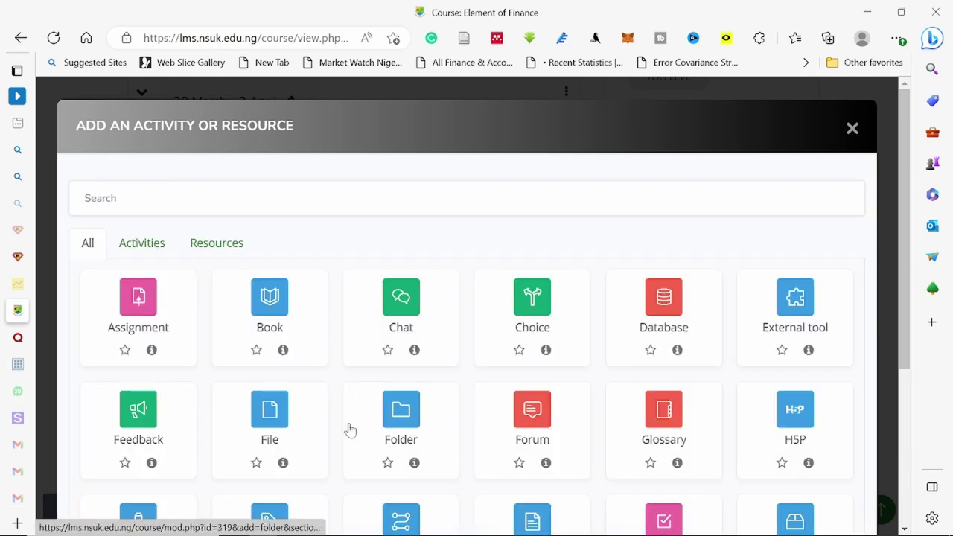
scroll(350, 430, down, 4)
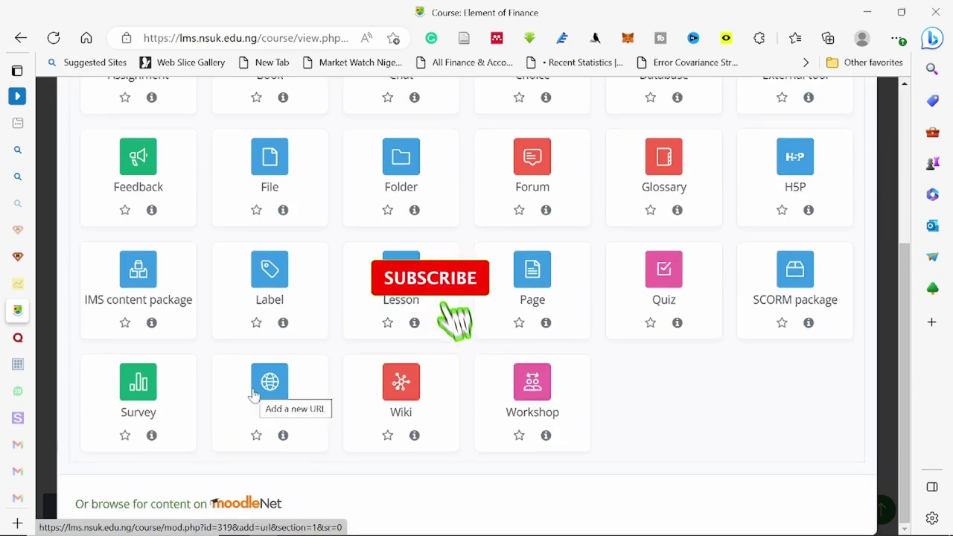
click(251, 389)
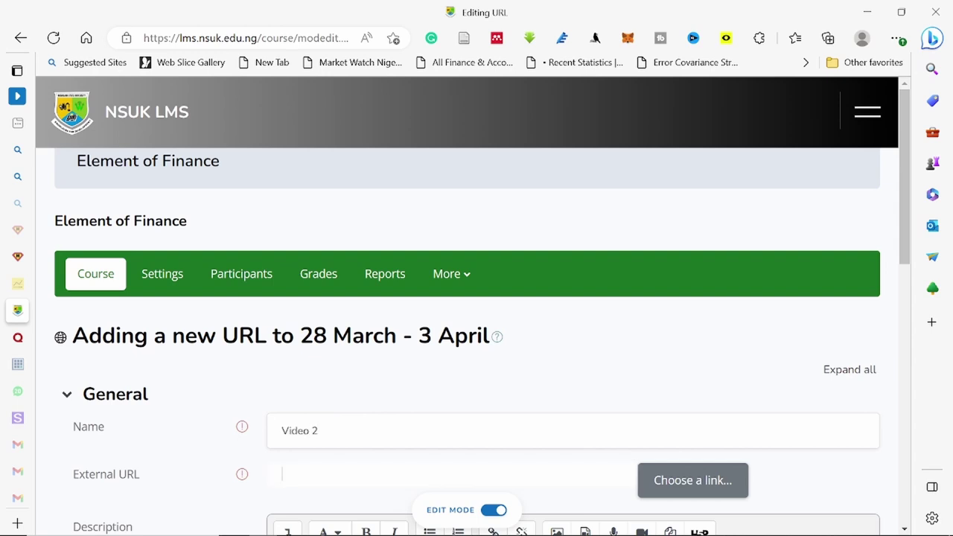
- Switch to WPS Office and copy the TREYNOR RATIO YouTube hyperlink from the document's video list
mouse_move(518, 532)
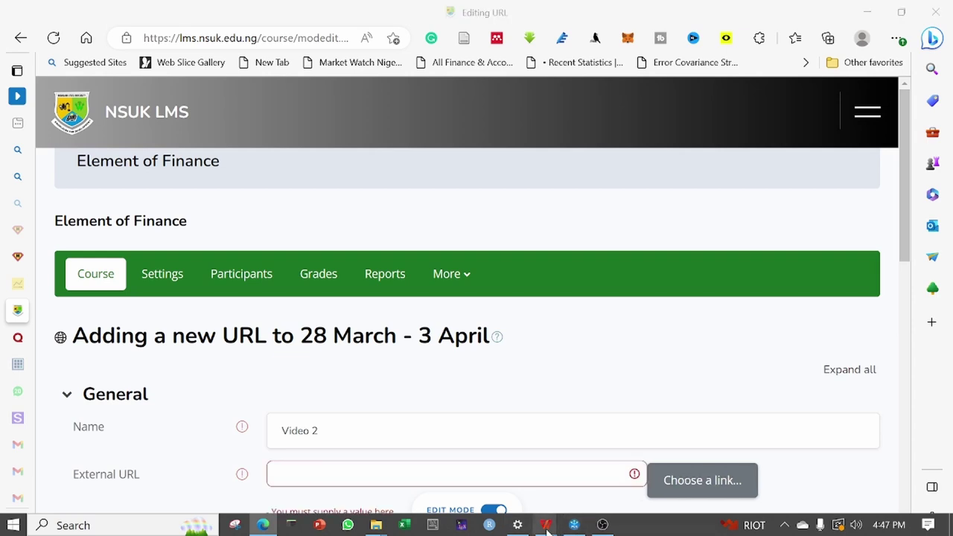
mouse_move(548, 527)
click(605, 461)
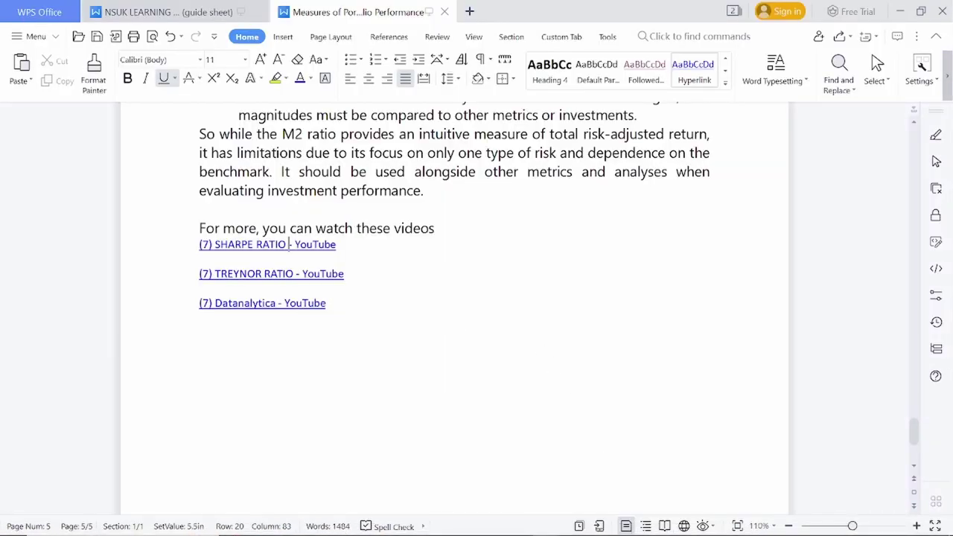
right_click(304, 282)
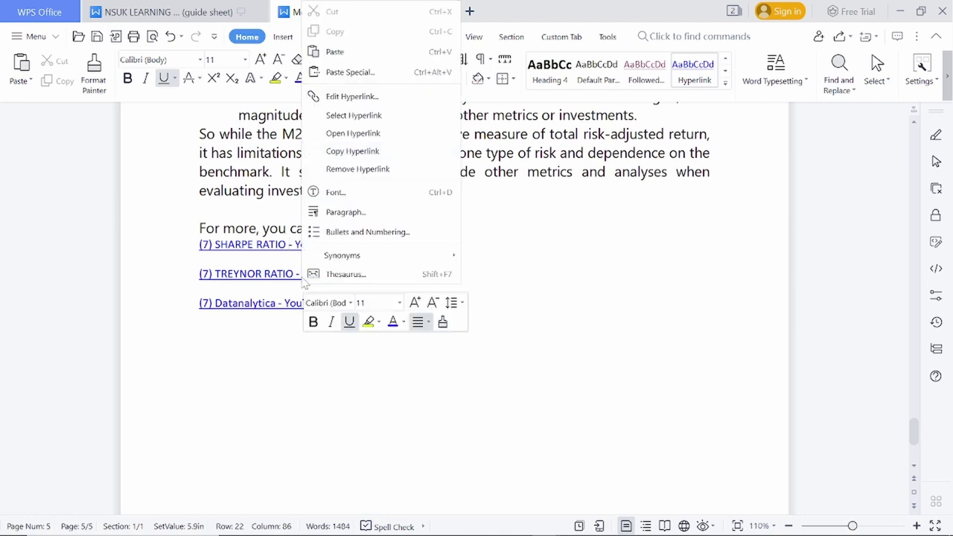
click(370, 153)
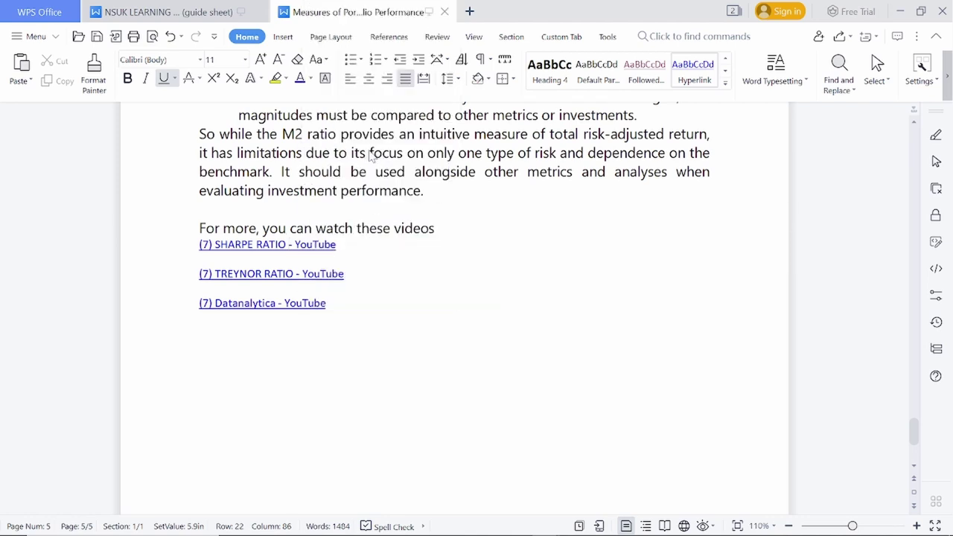
- Return to the LMS in the browser and paste the copied Treynor ratio link as Video 2's external URL
click(262, 530)
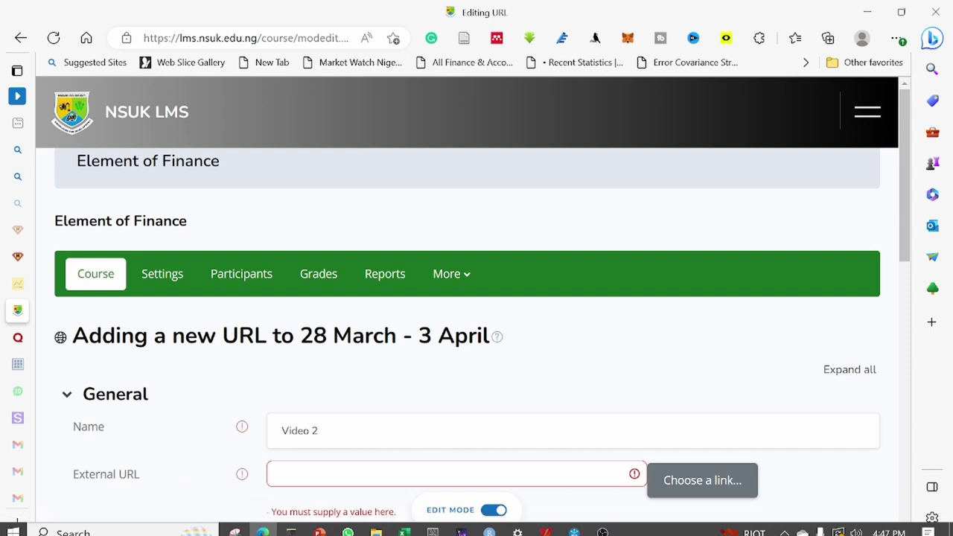
click(277, 474)
key(ctrl+v)
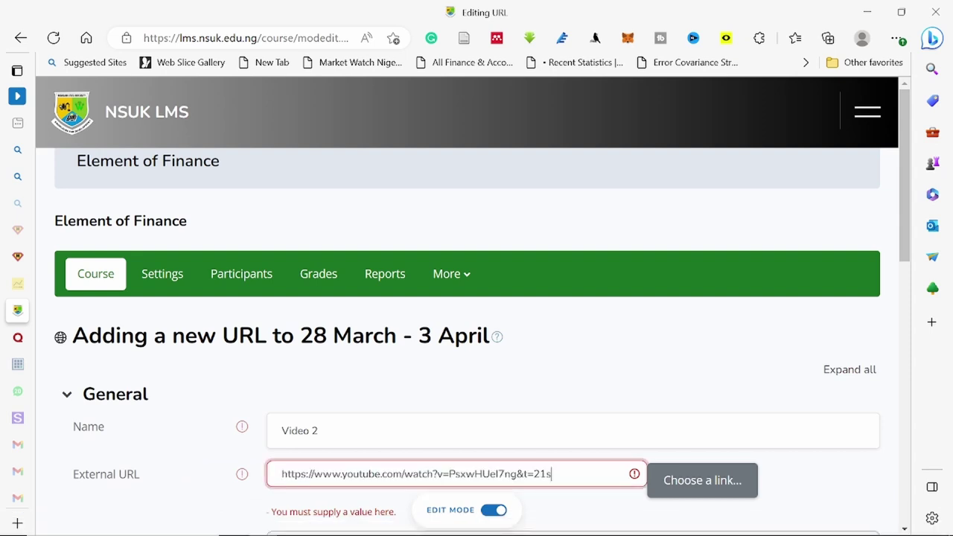
- Describe Video 2 as "This video is on Treynor ratio" and save it, returning to the course
scroll(509, 393, down, 4)
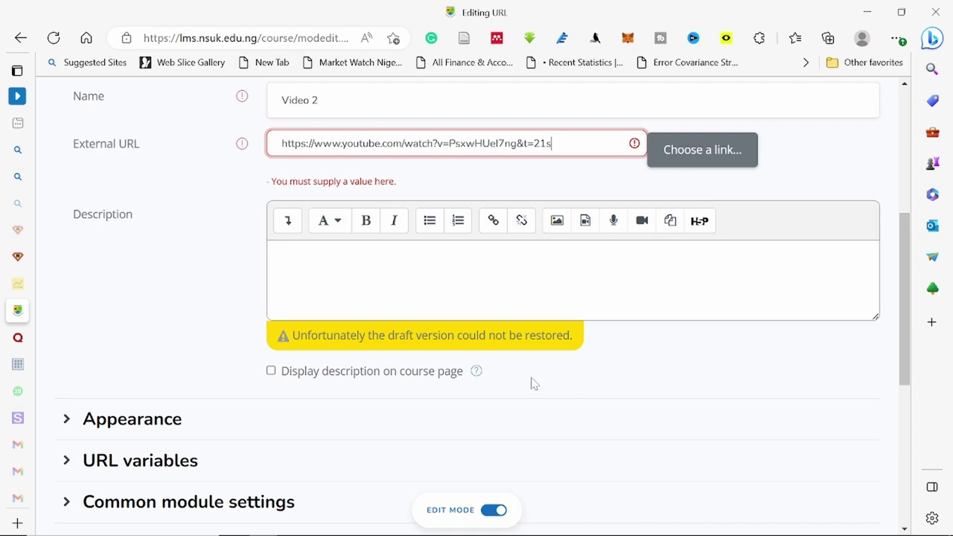
click(852, 291)
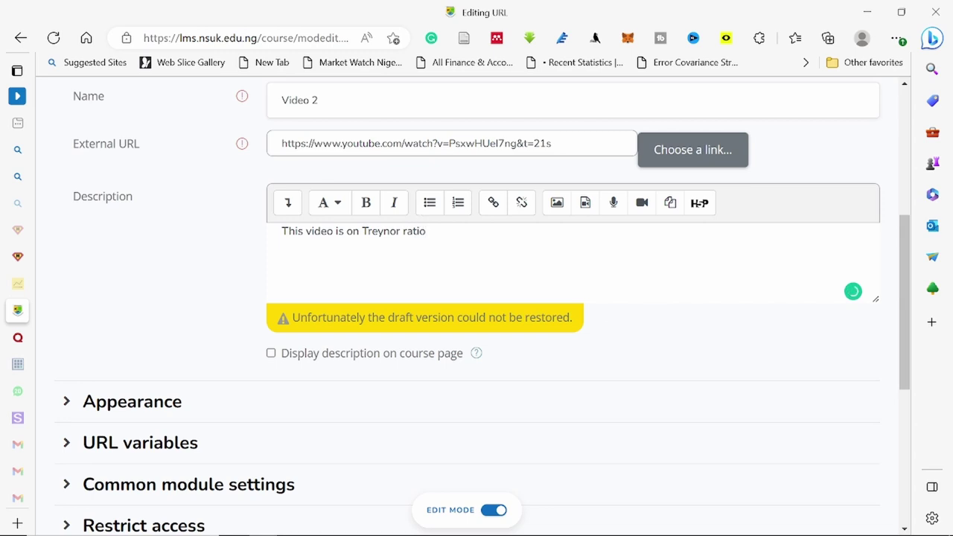
scroll(483, 304, down, 1)
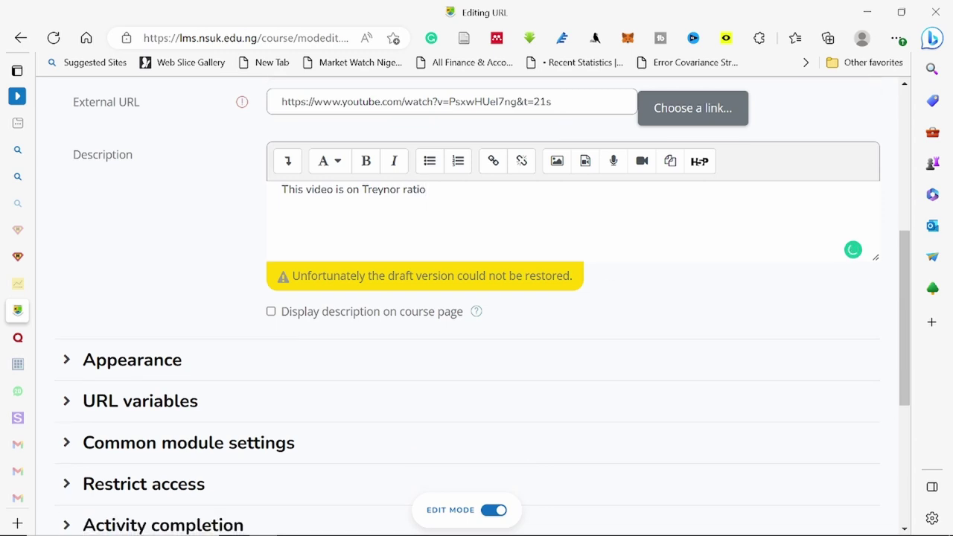
scroll(476, 298, down, 4)
click(383, 387)
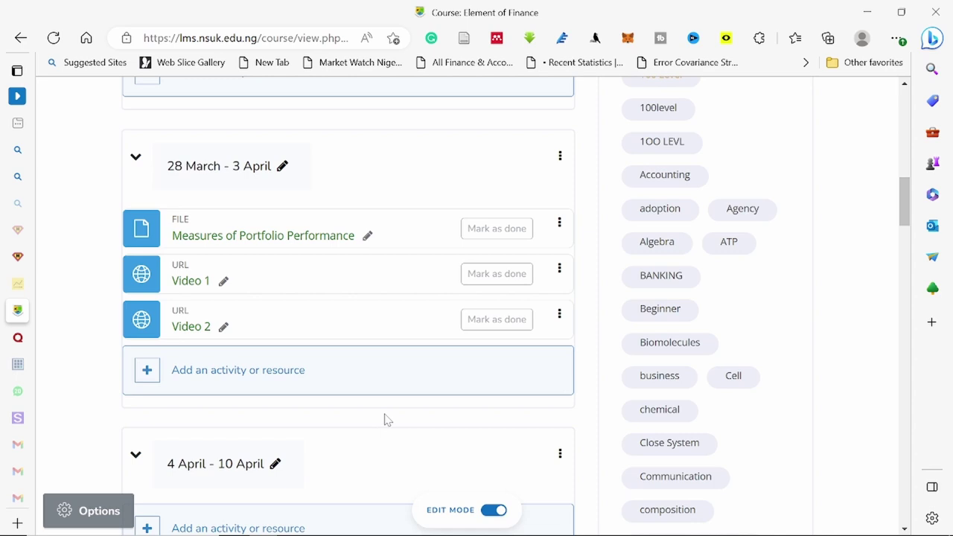
- Look over the remaining weekly sections of the course page, from 4 April - 10 April down to the students feedback
scroll(385, 419, down, 2)
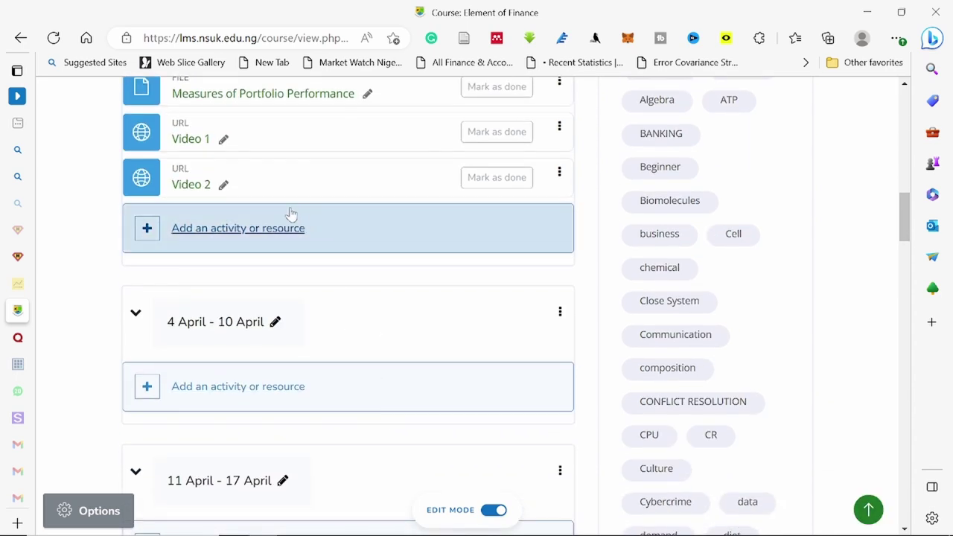
scroll(353, 332, down, 1)
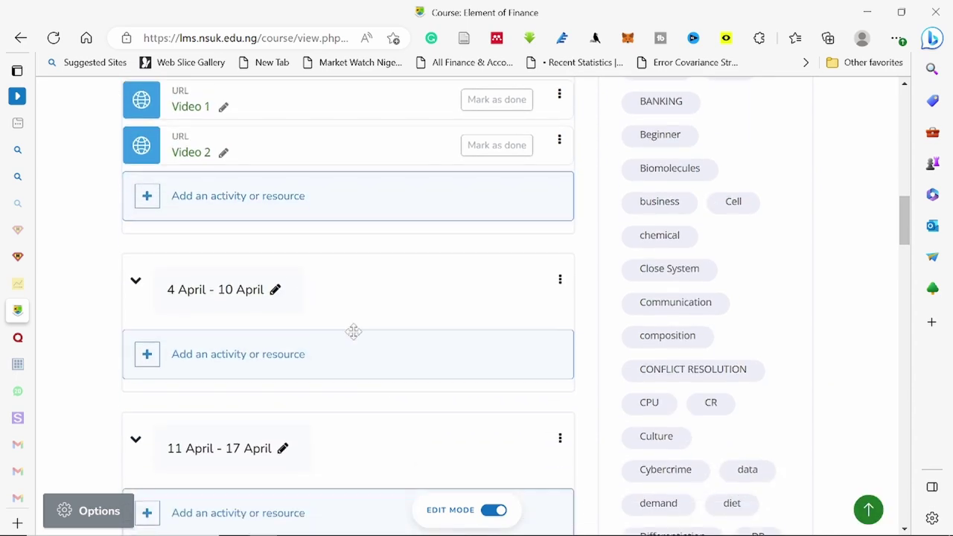
scroll(353, 332, down, 1)
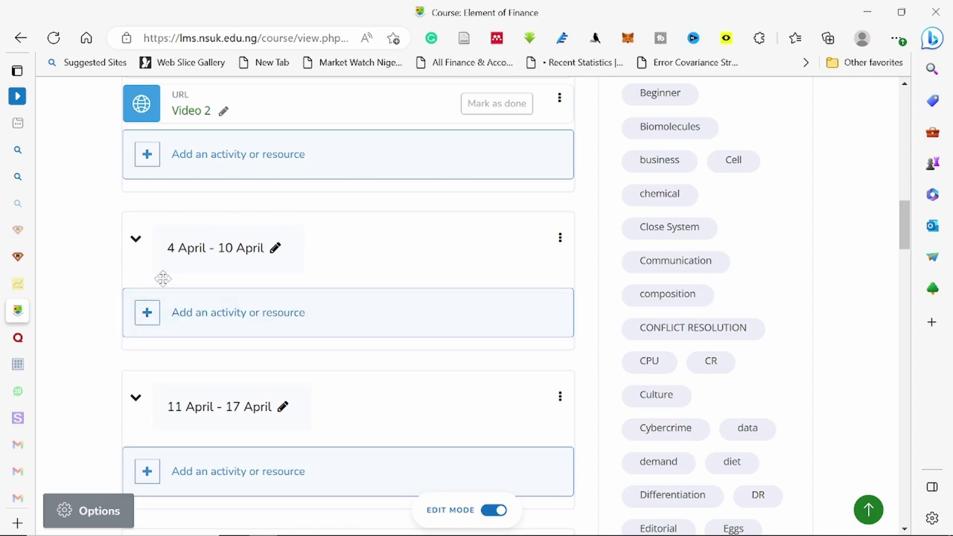
scroll(447, 385, down, 2)
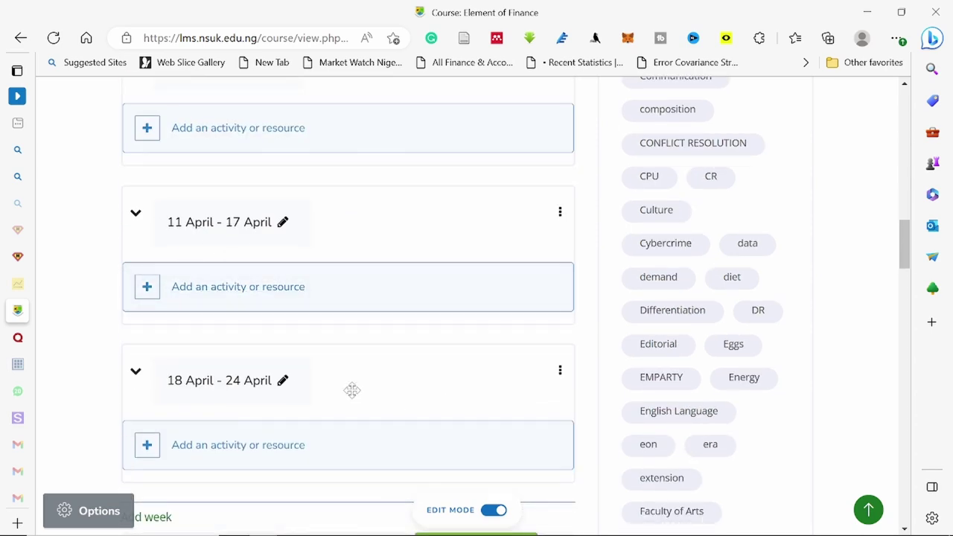
scroll(245, 396, down, 3)
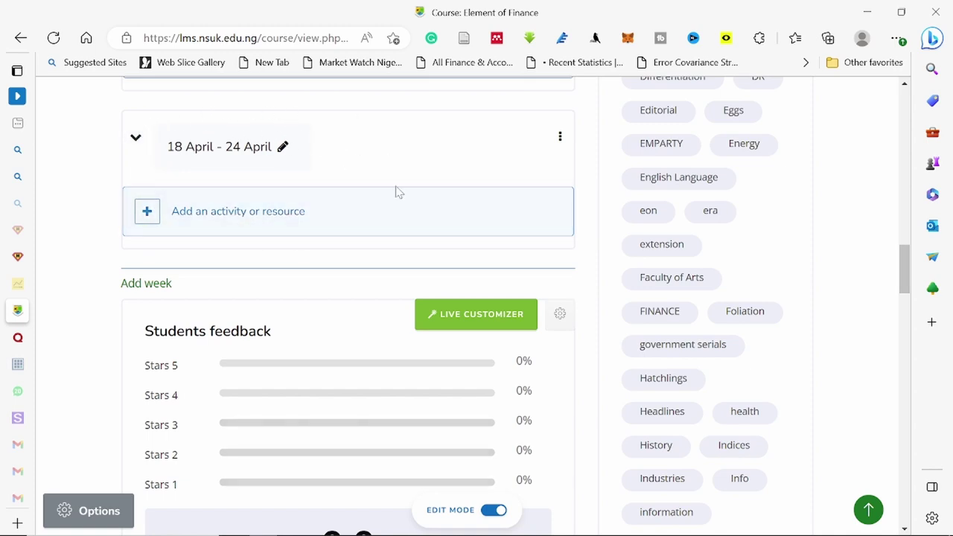
- Look over the rest of the Element of Finance course page, from the students feedback down to the contact footer
scroll(397, 192, down, 5)
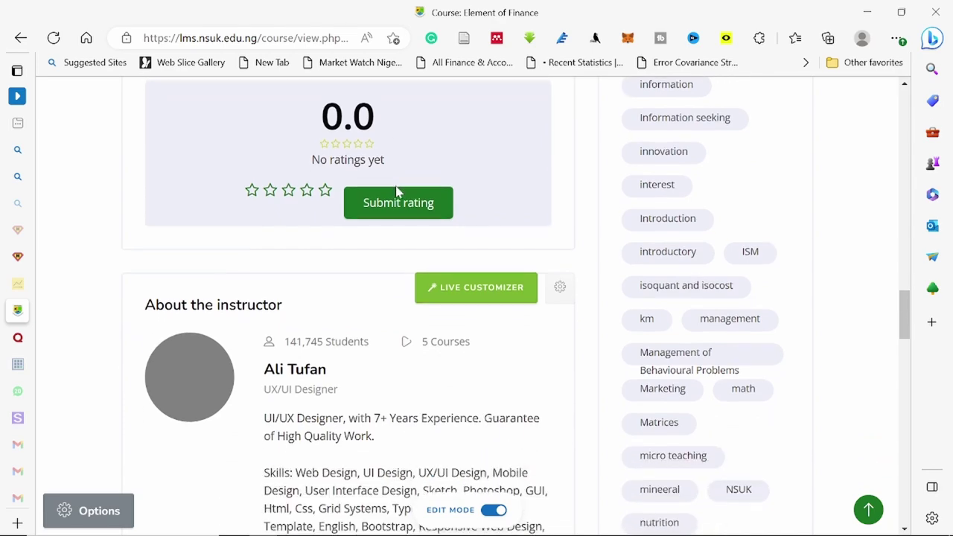
scroll(397, 192, down, 9)
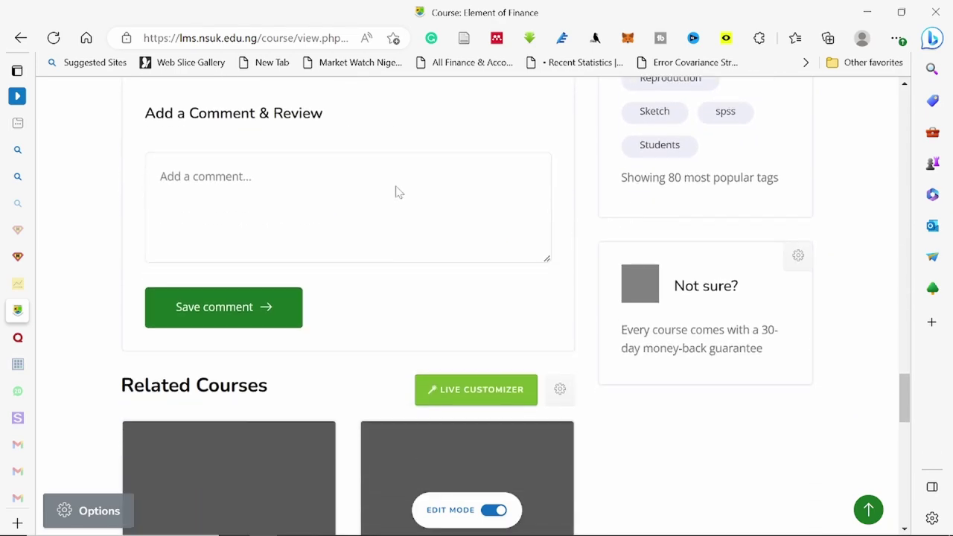
scroll(397, 192, down, 7)
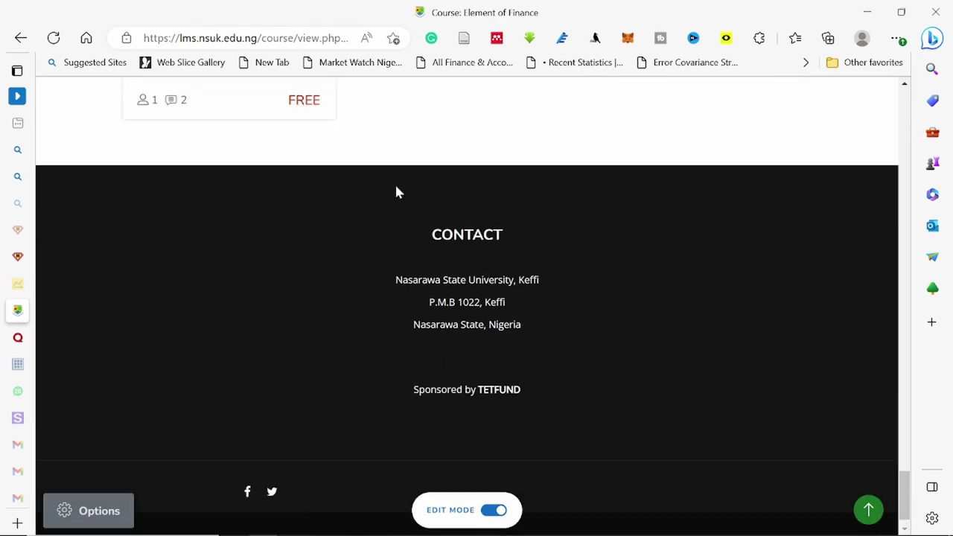
scroll(396, 192, up, 20)
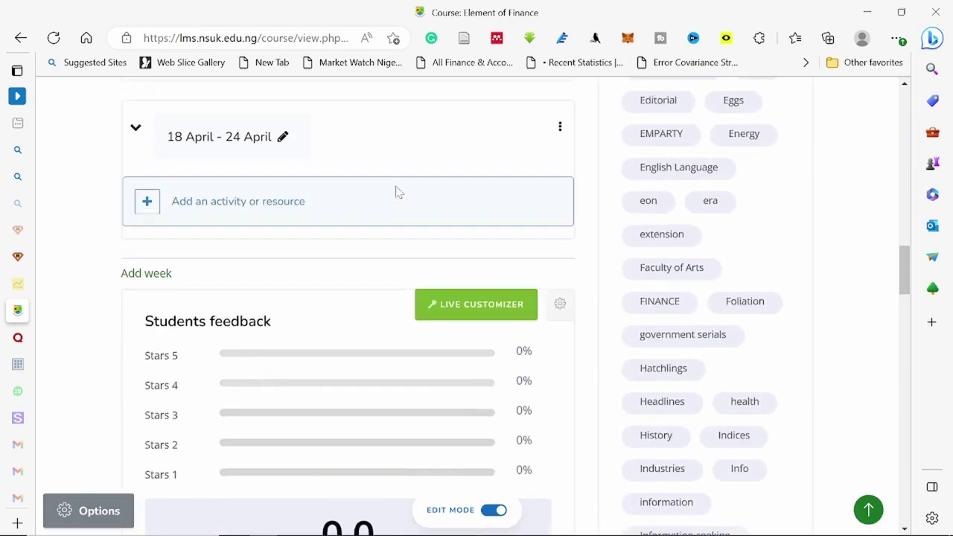
scroll(397, 192, up, 15)
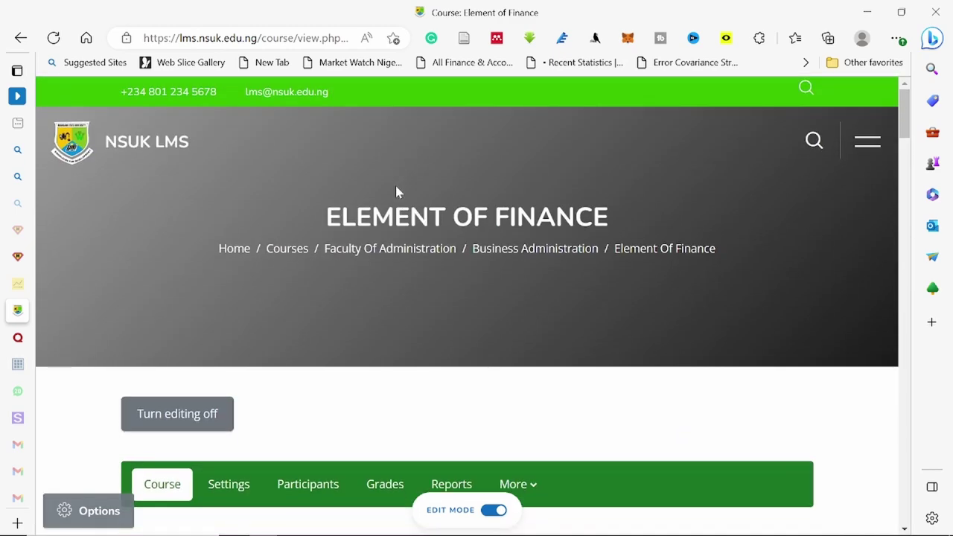
- Go to the site's Faculties page and open the Business Administration category under Faculty of Administration
click(867, 141)
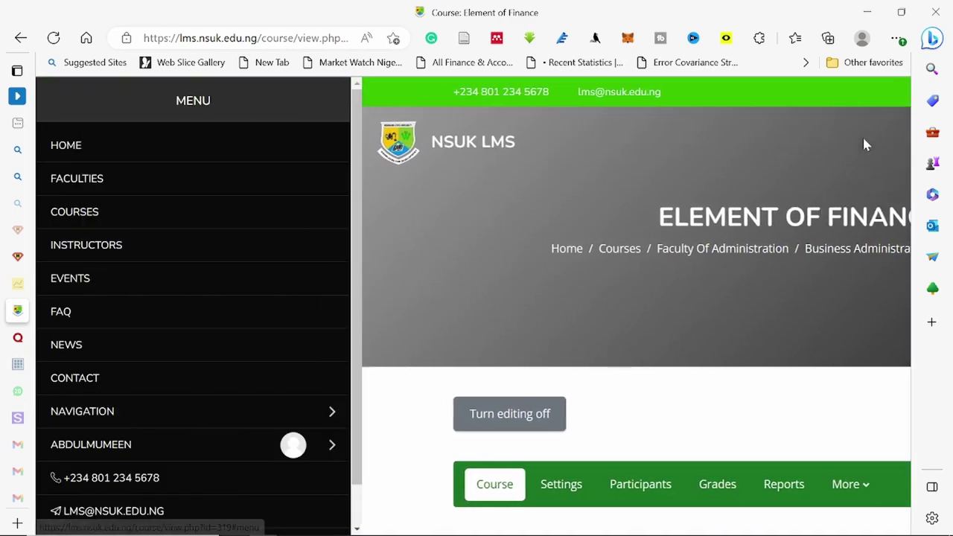
click(95, 180)
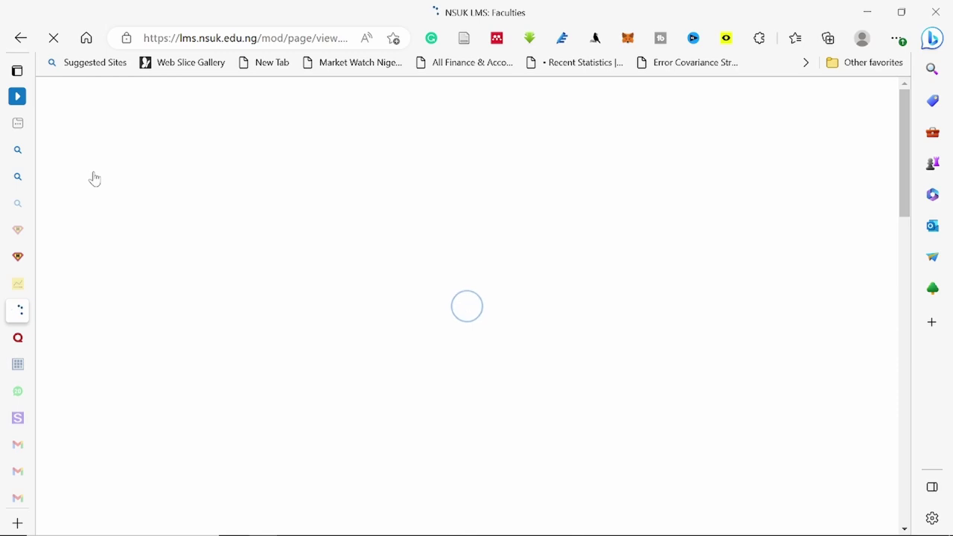
scroll(383, 268, down, 3)
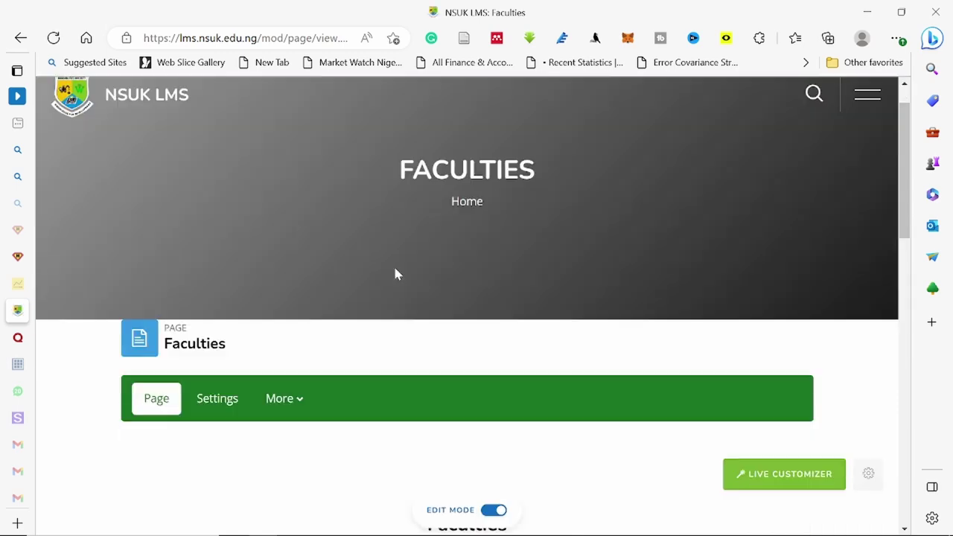
scroll(393, 273, down, 4)
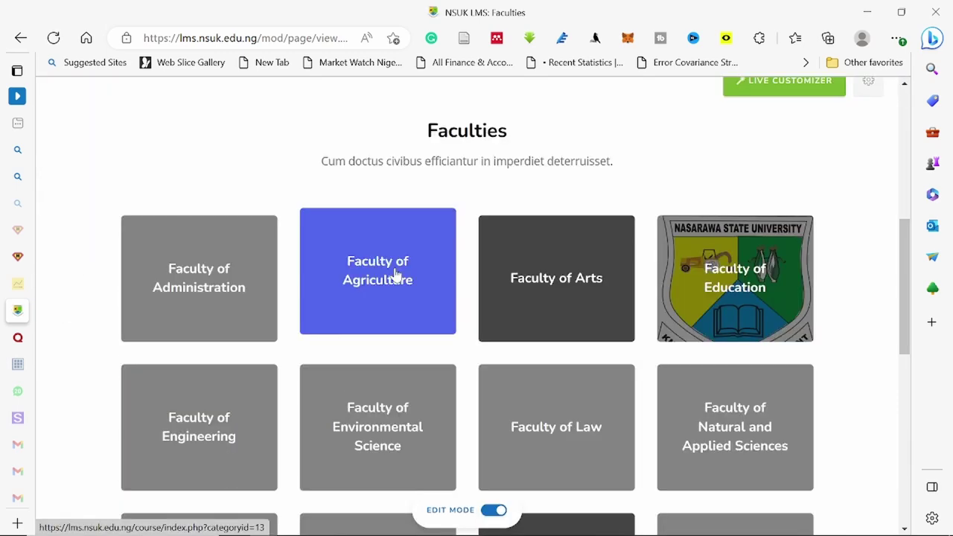
click(186, 288)
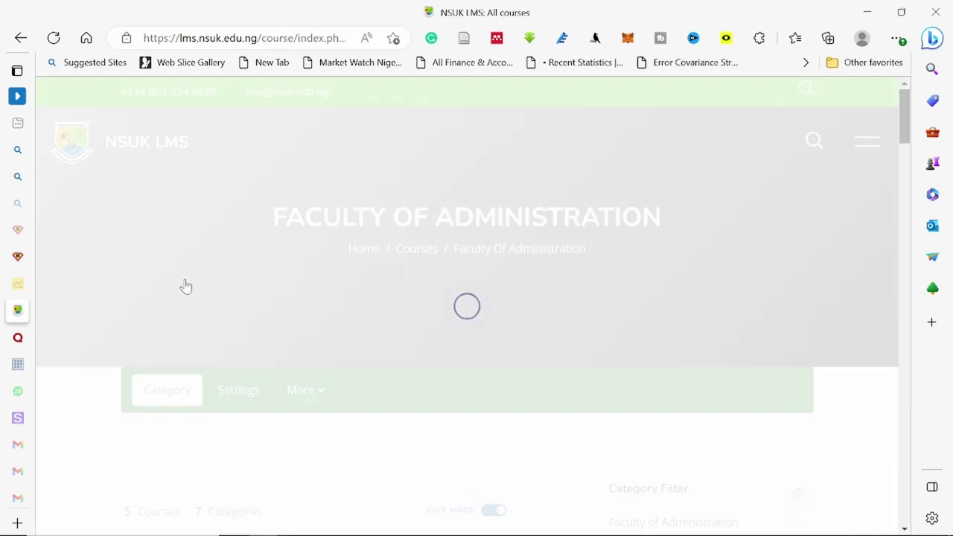
scroll(382, 296, down, 6)
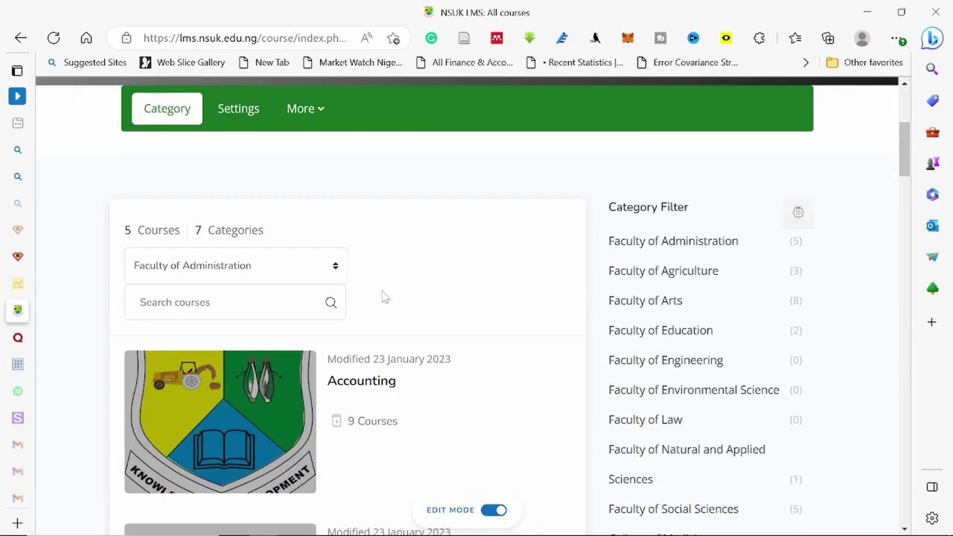
scroll(382, 296, down, 4)
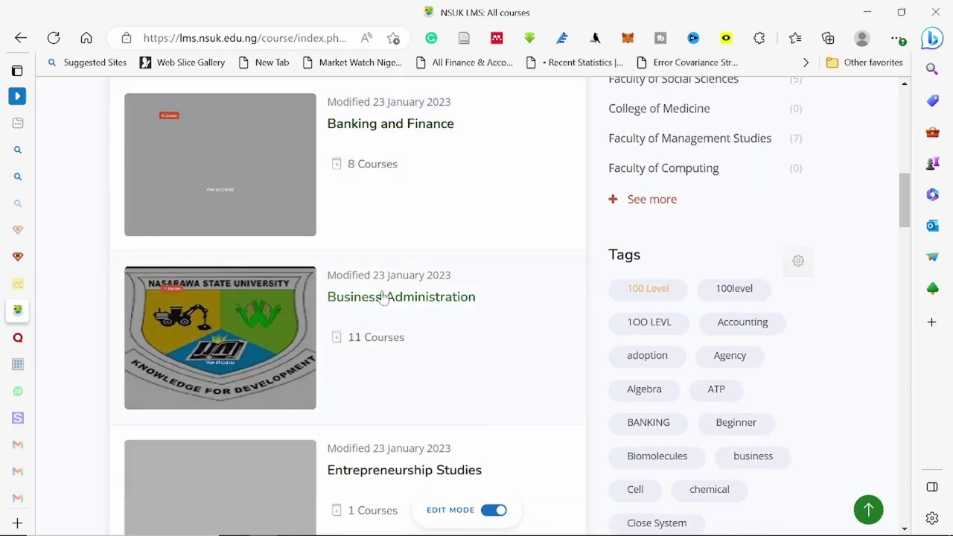
click(384, 298)
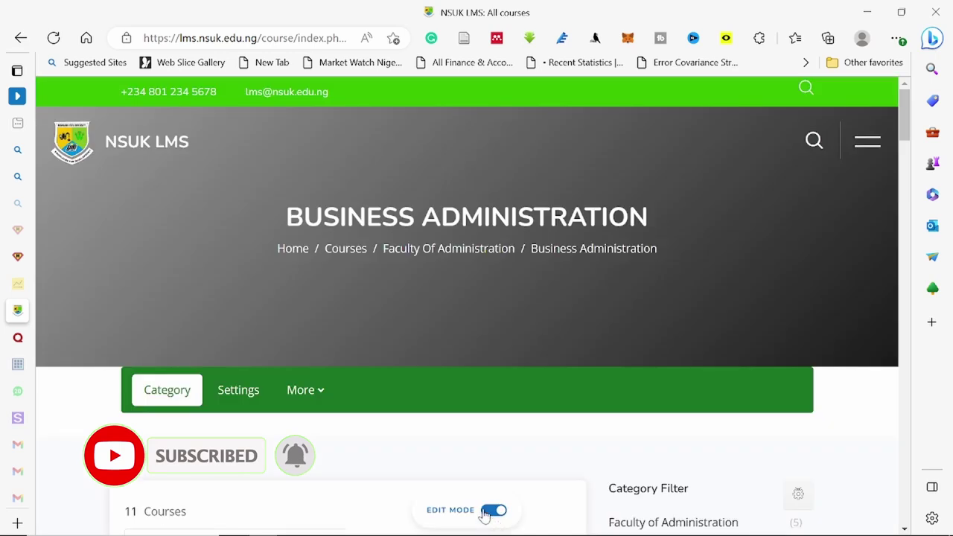
- Turn off edit mode and open the Element of Finance course from the Business Administration course list
click(493, 512)
scroll(408, 305, down, 1)
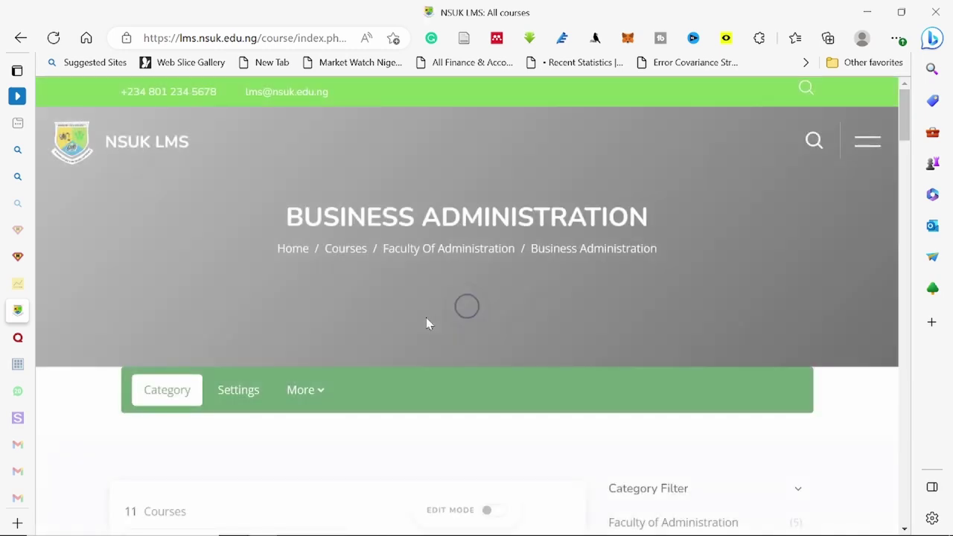
scroll(427, 323, down, 6)
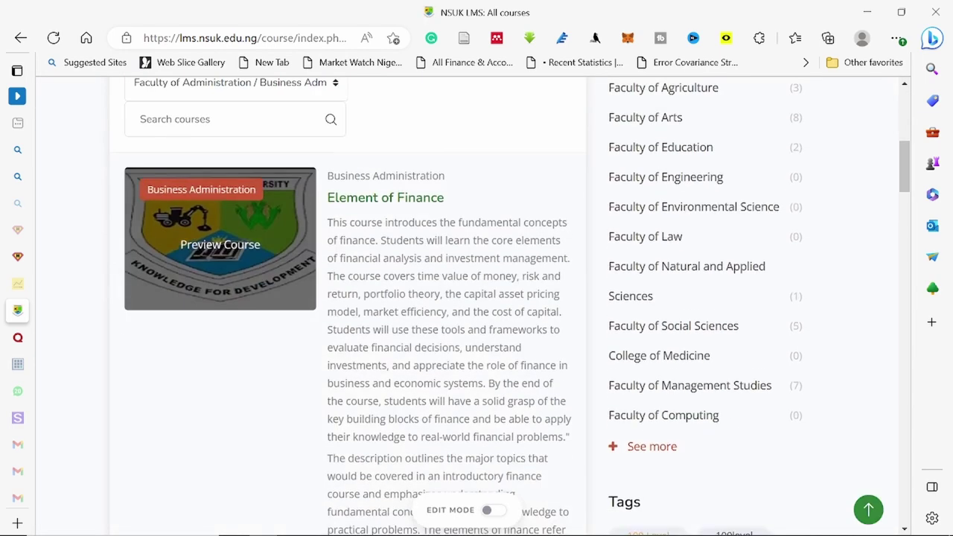
click(396, 199)
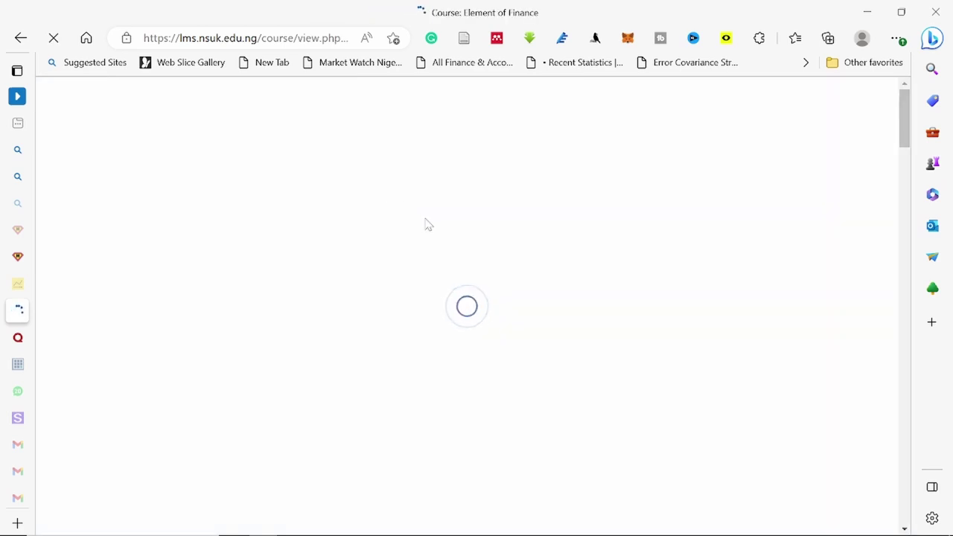
- Review the activities in the course's General and 28 March - 3 April sections with editing turned off
scroll(428, 224, down, 3)
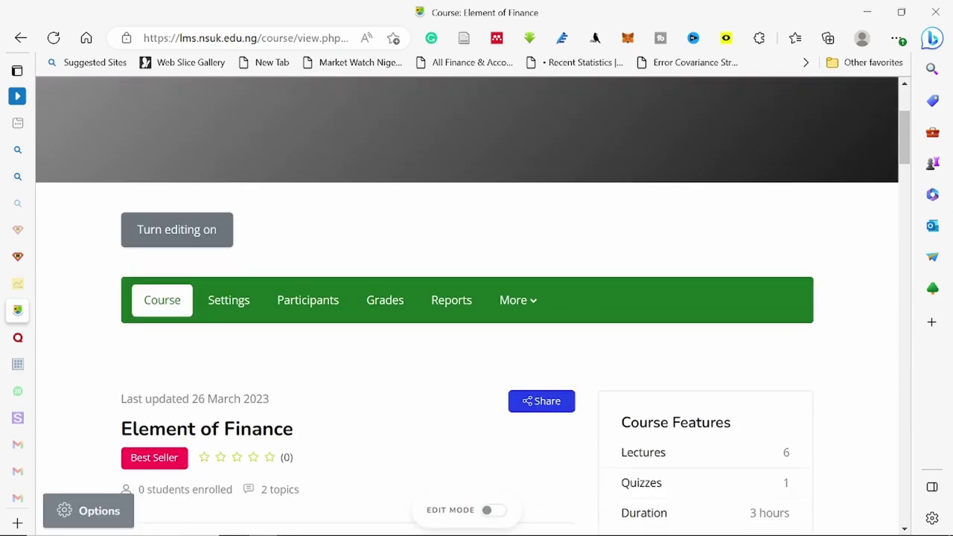
scroll(428, 223, down, 5)
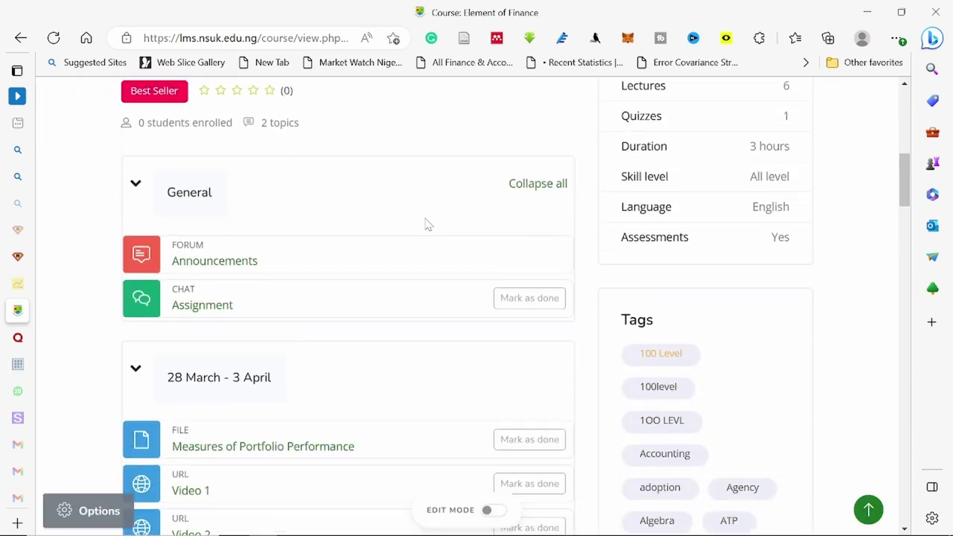
scroll(276, 315, down, 2)
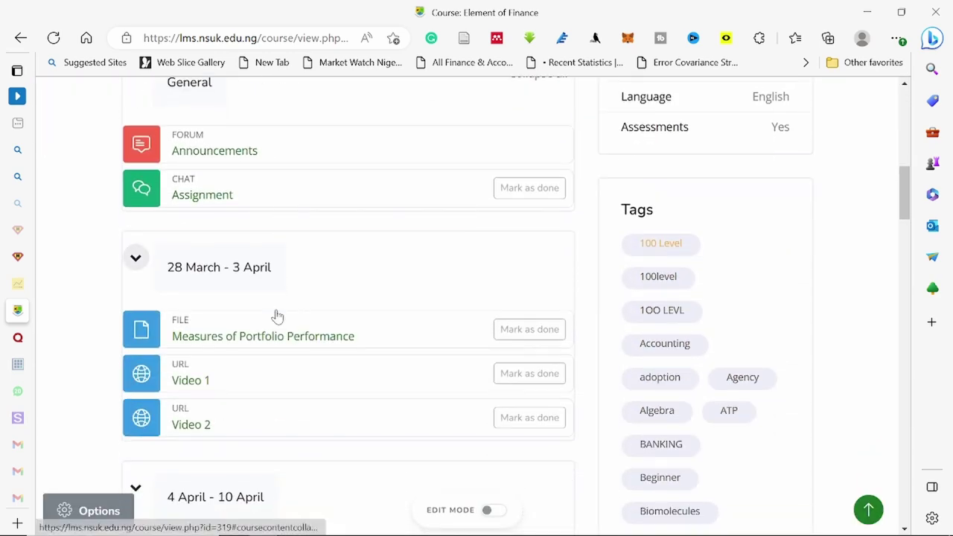
scroll(276, 315, up, 1)
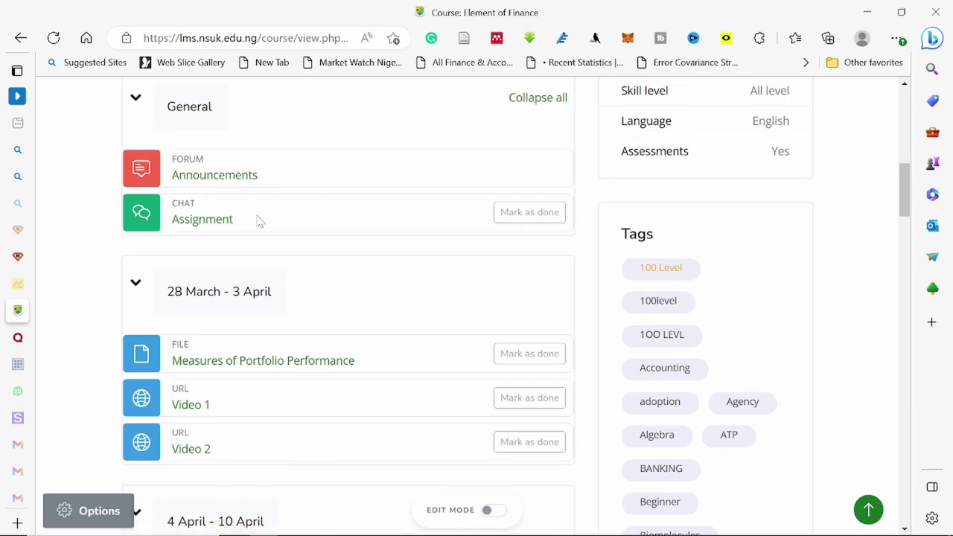
- Open the Assignment chat in the General section, read its discussion topic and enter the chat
click(205, 226)
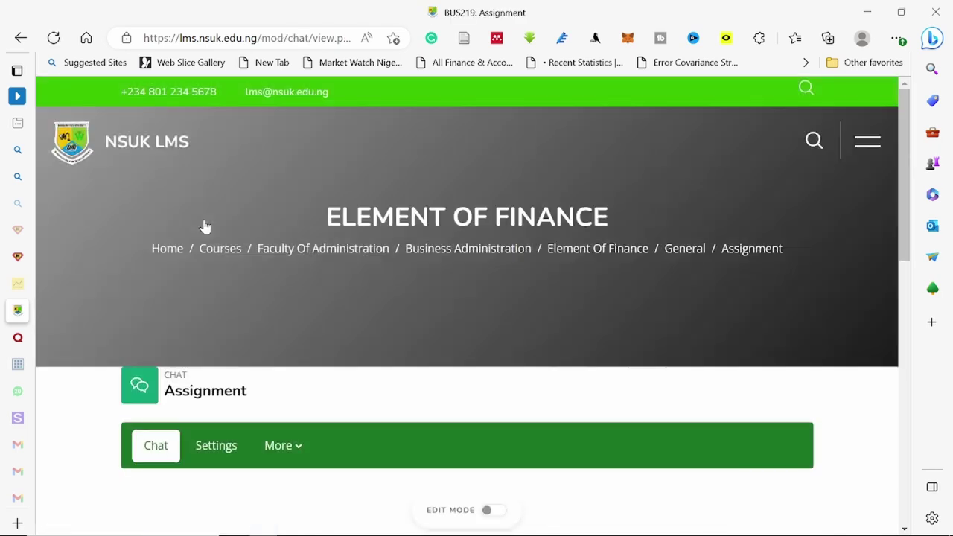
scroll(453, 276, down, 4)
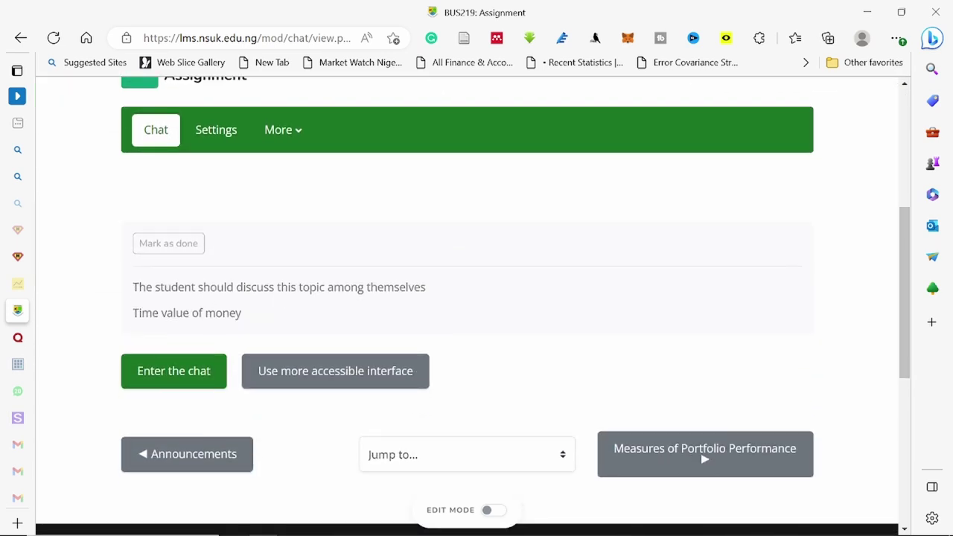
scroll(394, 295, down, 2)
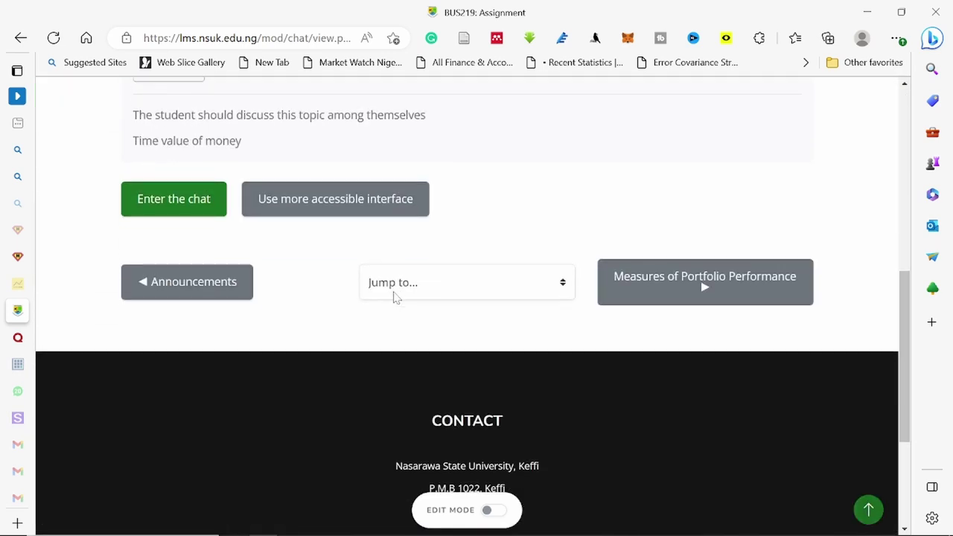
scroll(394, 297, up, 2)
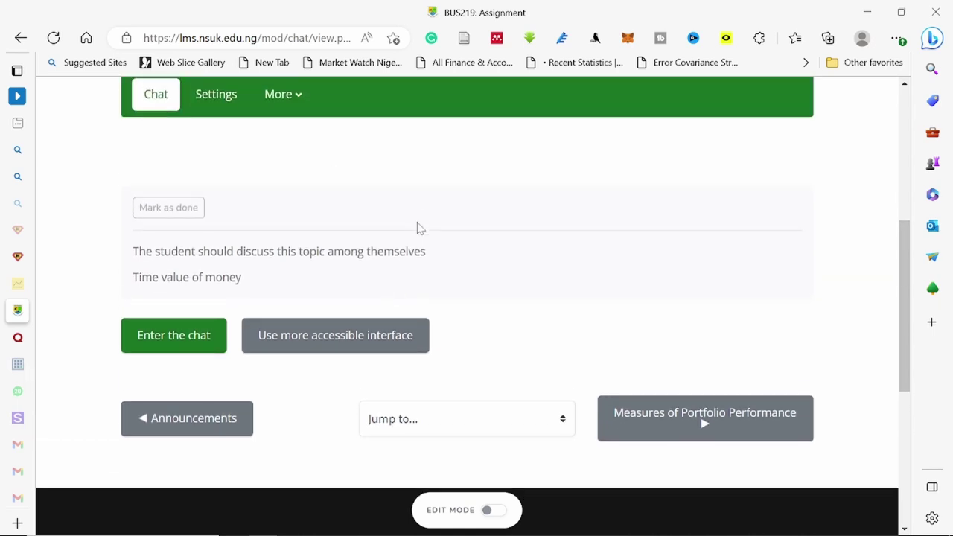
click(159, 290)
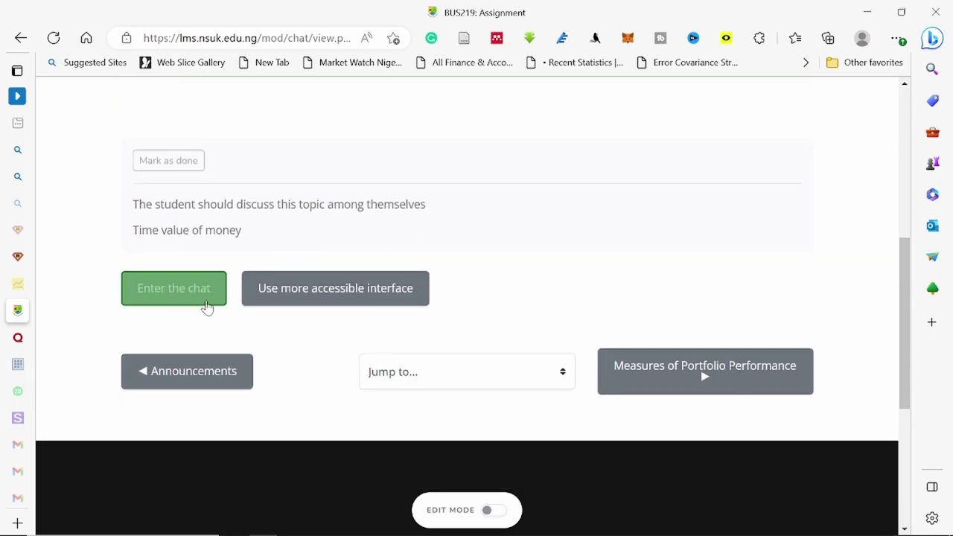
- Move on from the Assignment chat to the Measures of Portfolio Performance file activity
scroll(521, 203, down, 3)
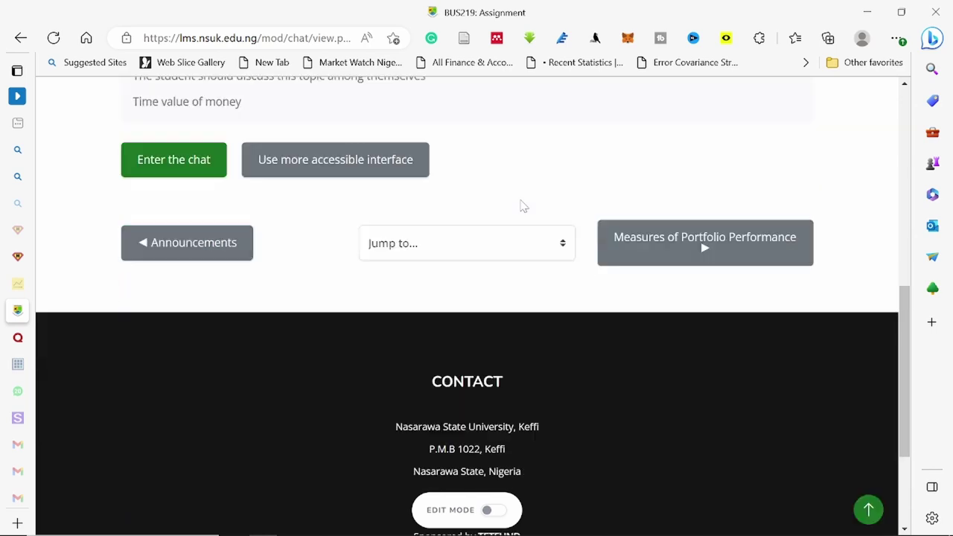
scroll(523, 206, up, 1)
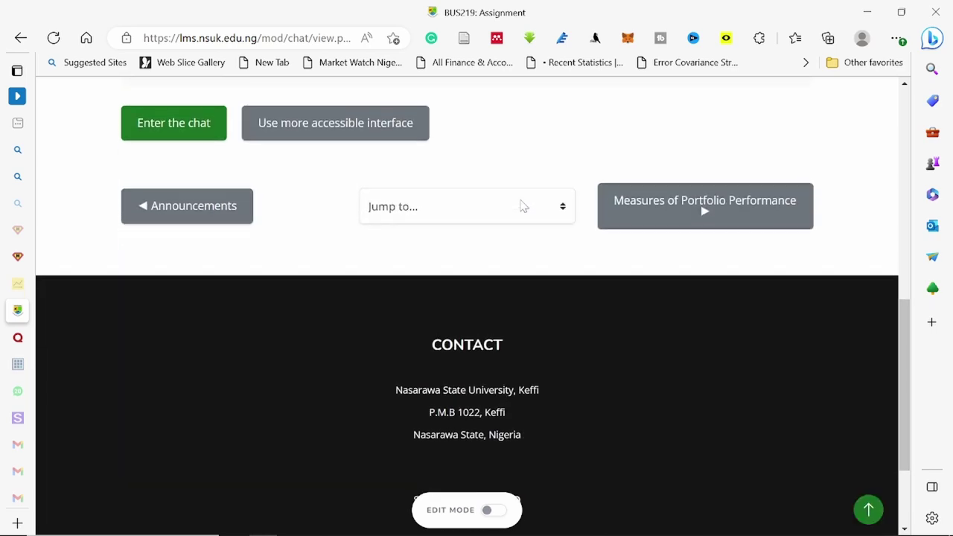
scroll(523, 207, down, 1)
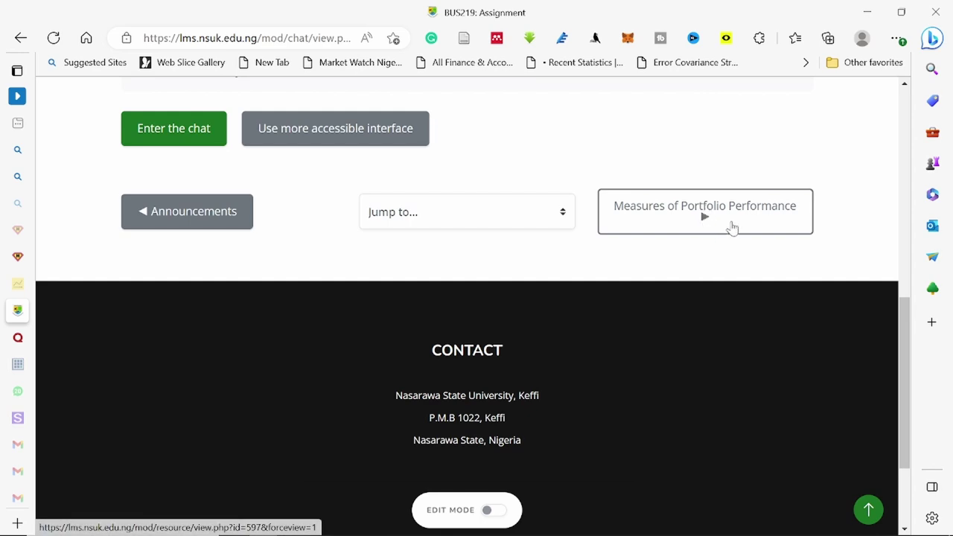
click(655, 228)
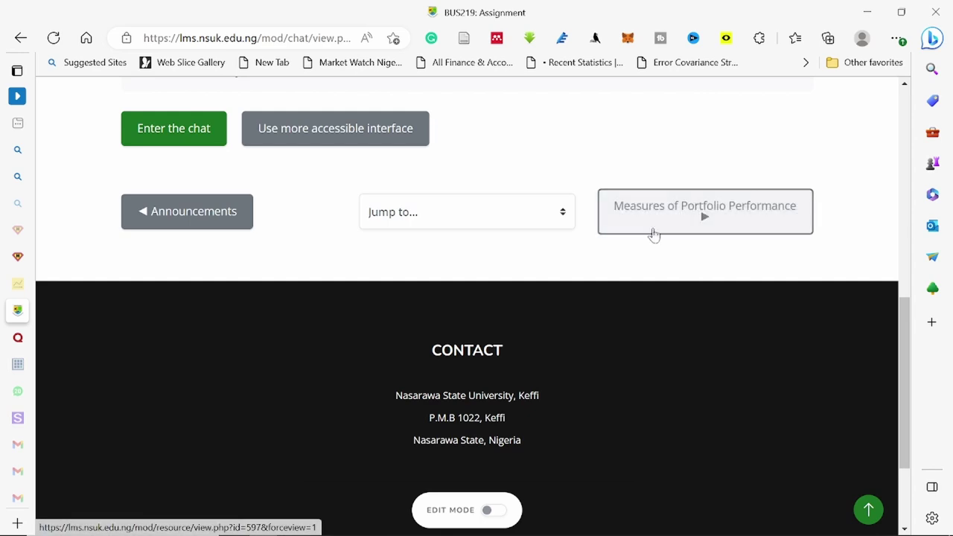
click(701, 216)
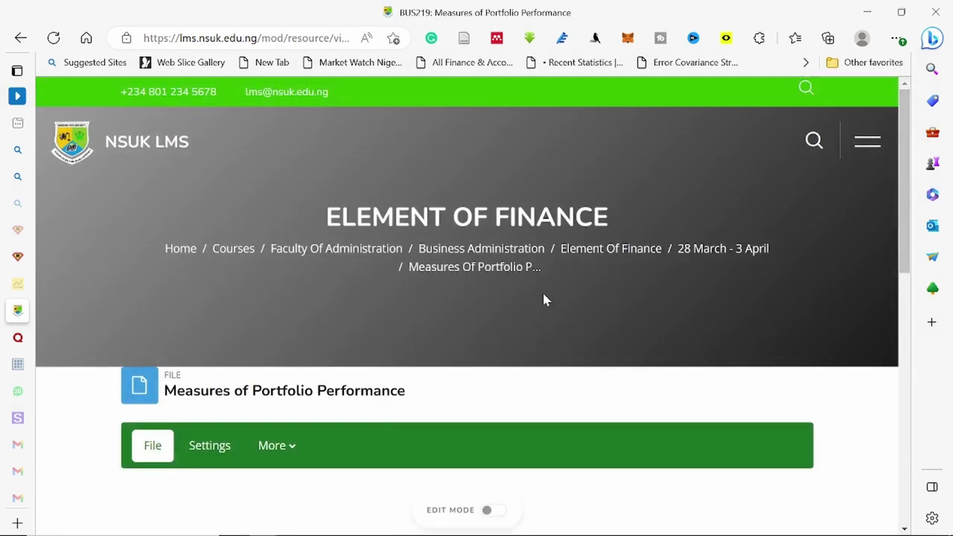
- Download Measures of Portfolio Performance.docx from its file activity and open it in WPS Office
scroll(544, 299, down, 4)
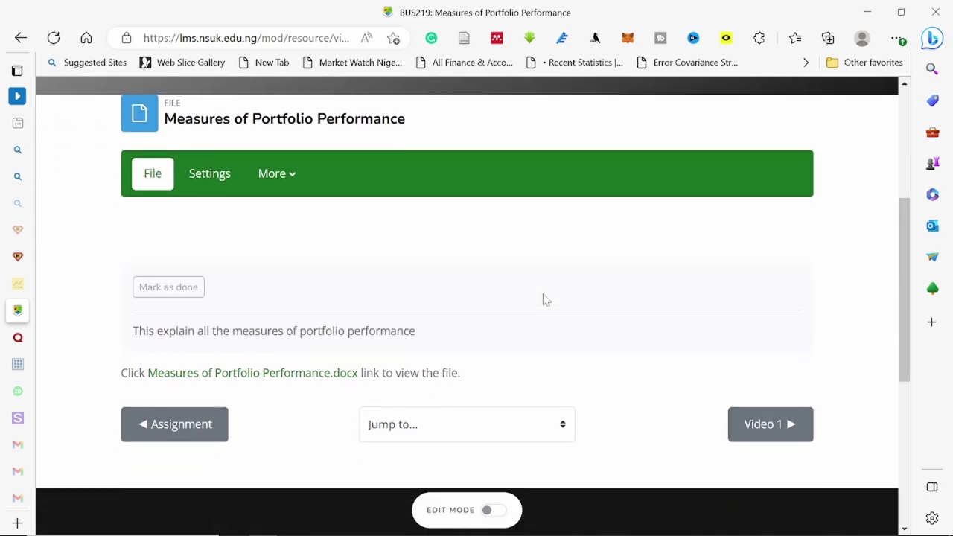
scroll(543, 299, down, 2)
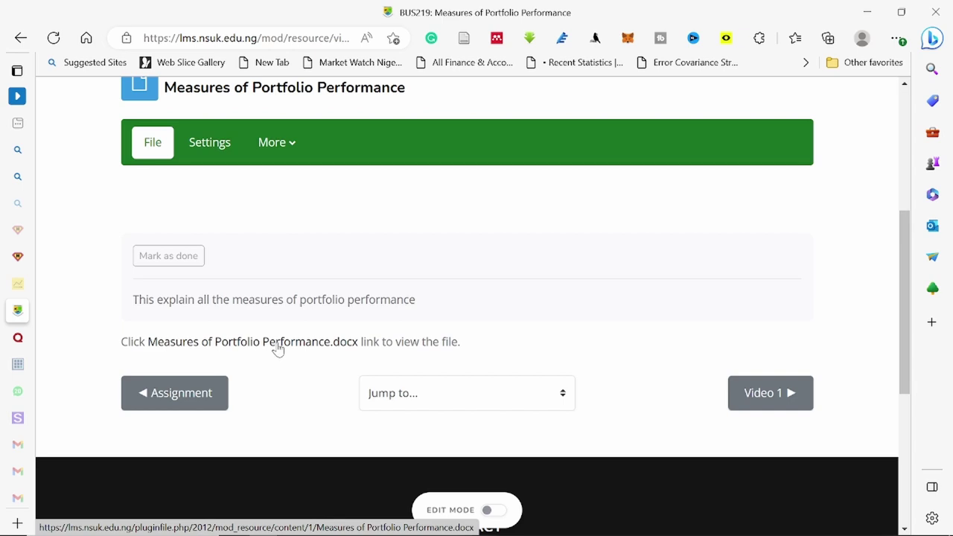
click(275, 345)
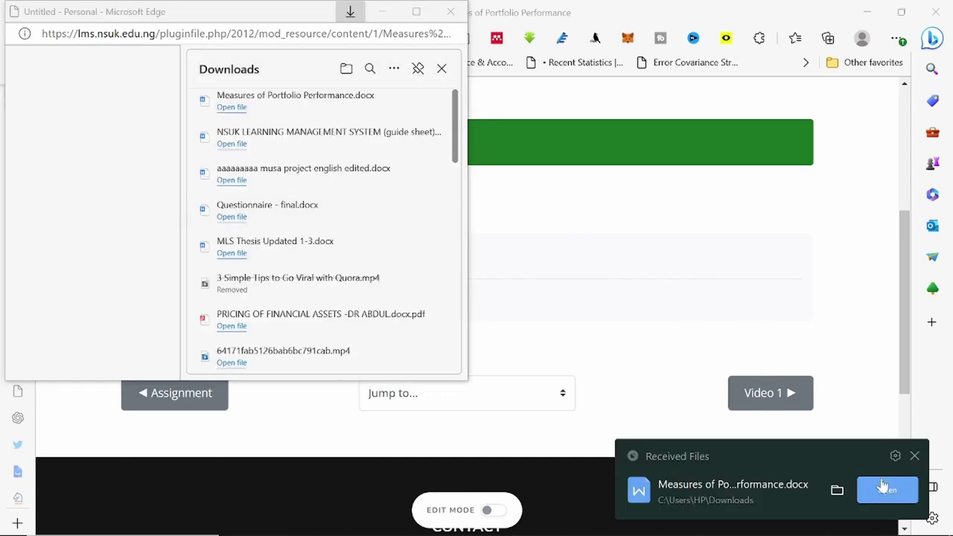
click(451, 11)
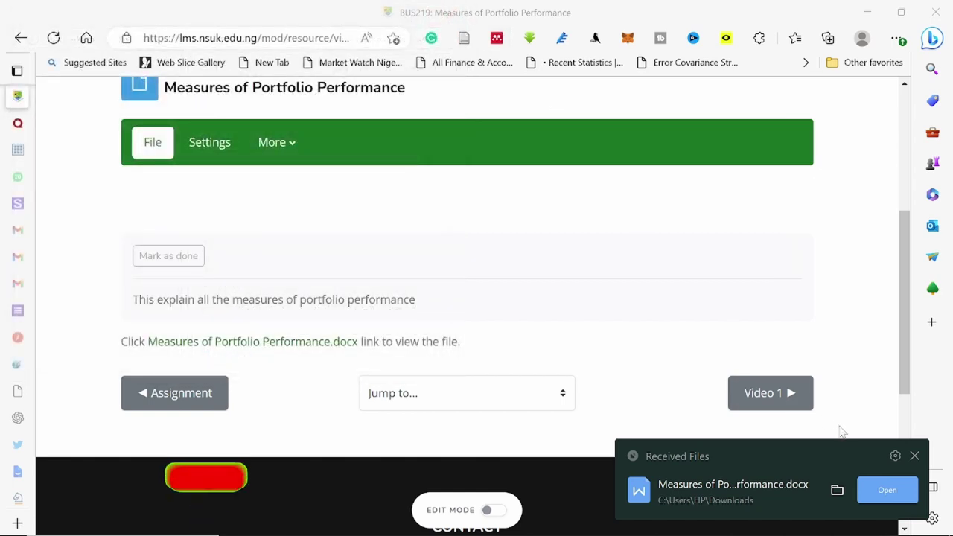
click(887, 491)
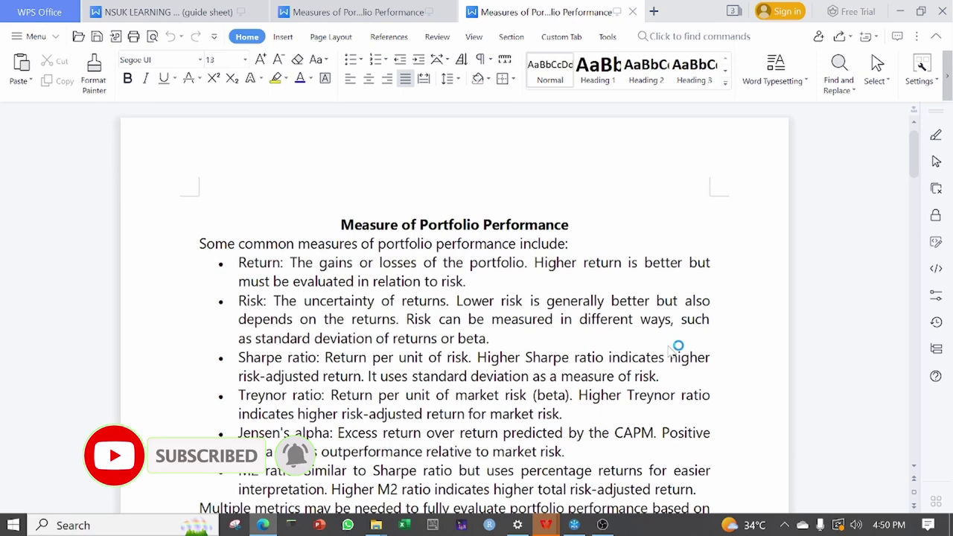
- Skim the downloaded Measure of Portfolio Performance document through the Sharpe ratio section, then switch back to the LMS in Microsoft Edge
scroll(676, 348, down, 15)
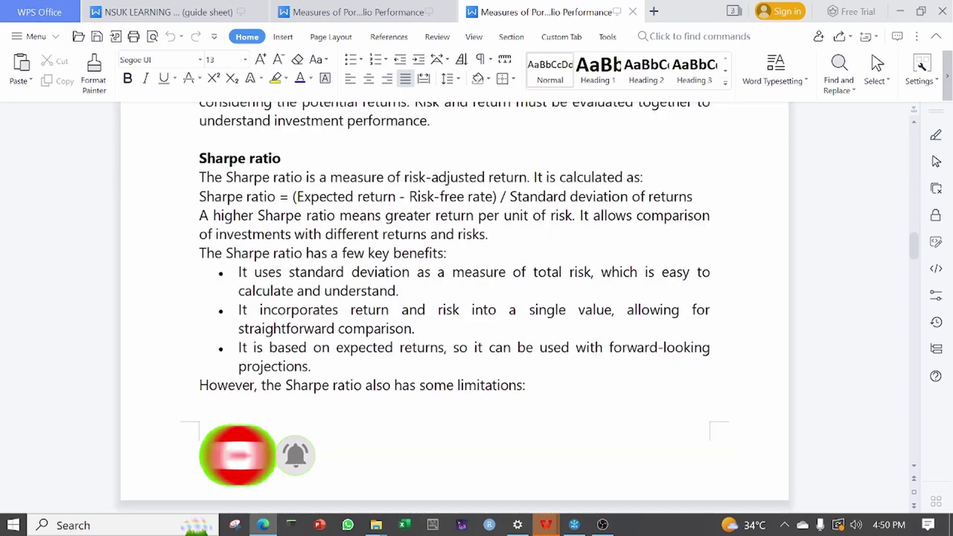
scroll(676, 347, up, 1)
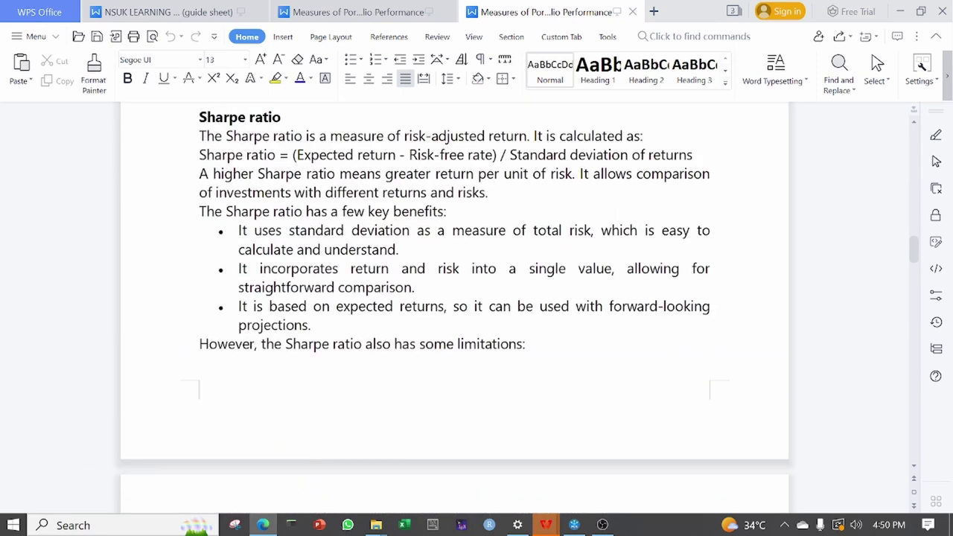
scroll(454, 298, up, 10)
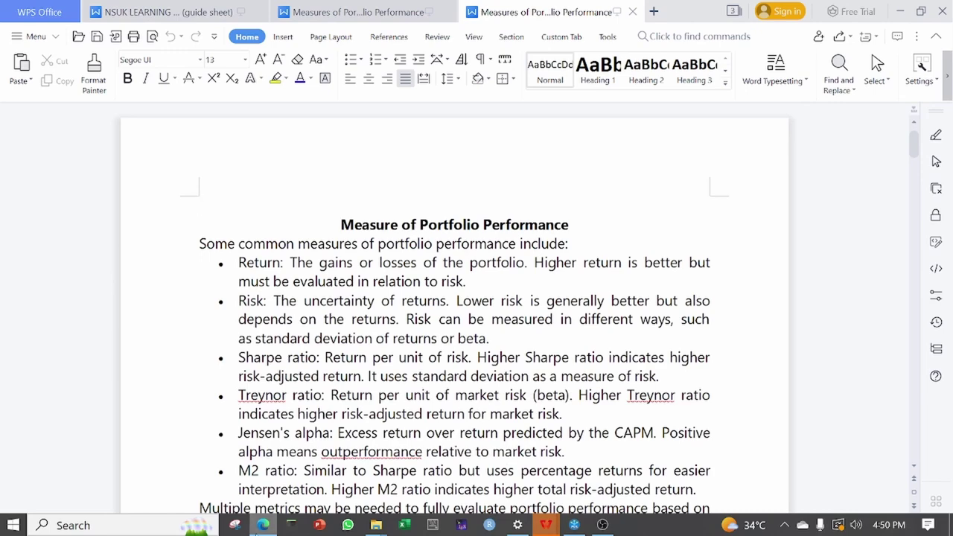
click(263, 525)
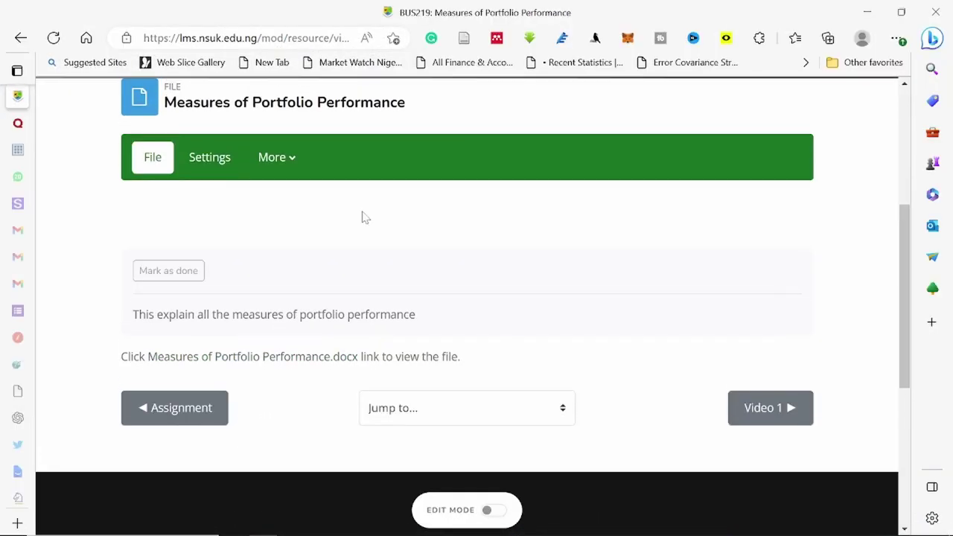
- Move on to the Video 1 activity, check its Sharpe ratio YouTube link, and return to the activity page
click(766, 400)
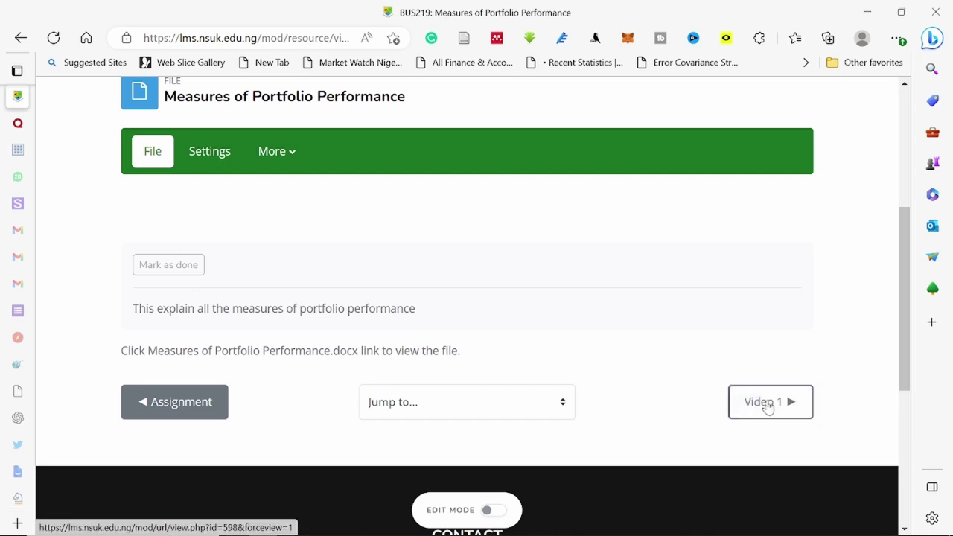
click(767, 406)
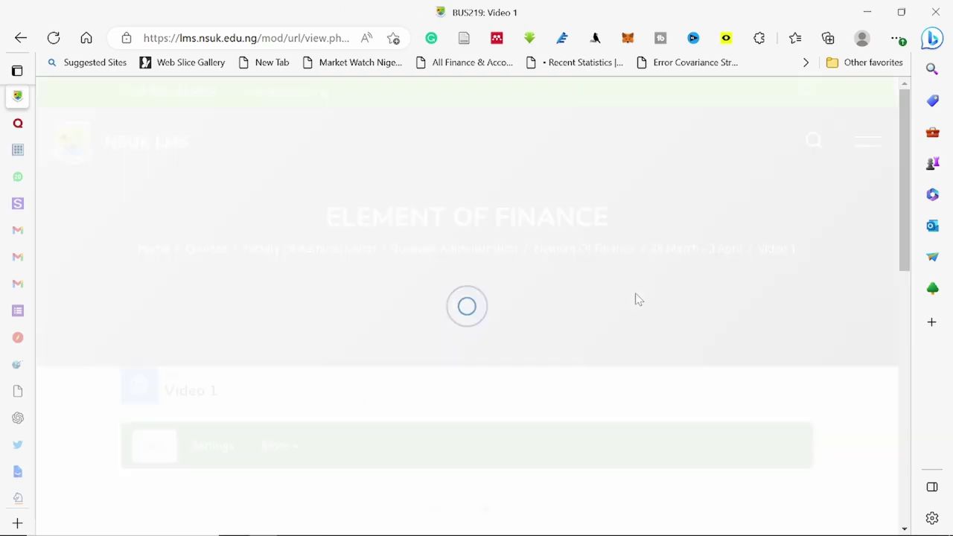
scroll(634, 298, down, 3)
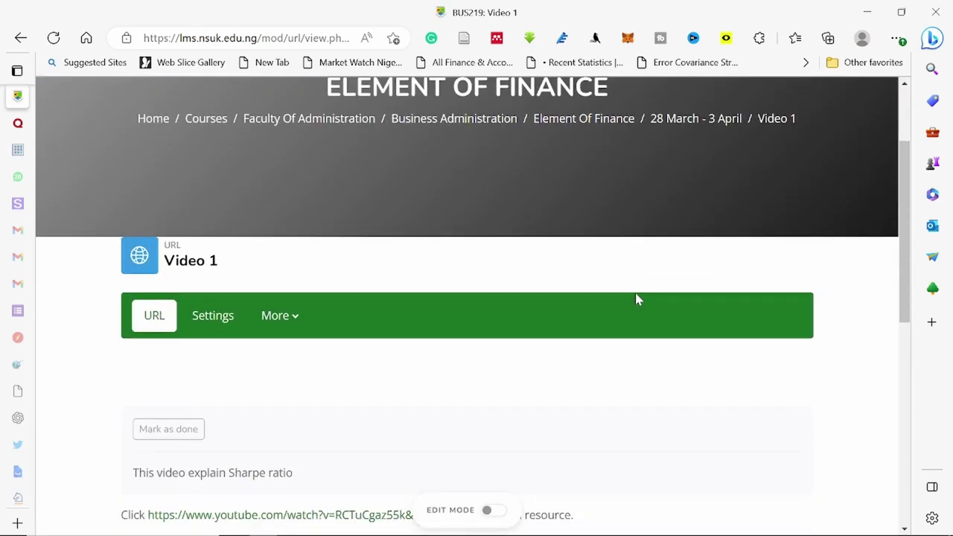
scroll(634, 299, down, 2)
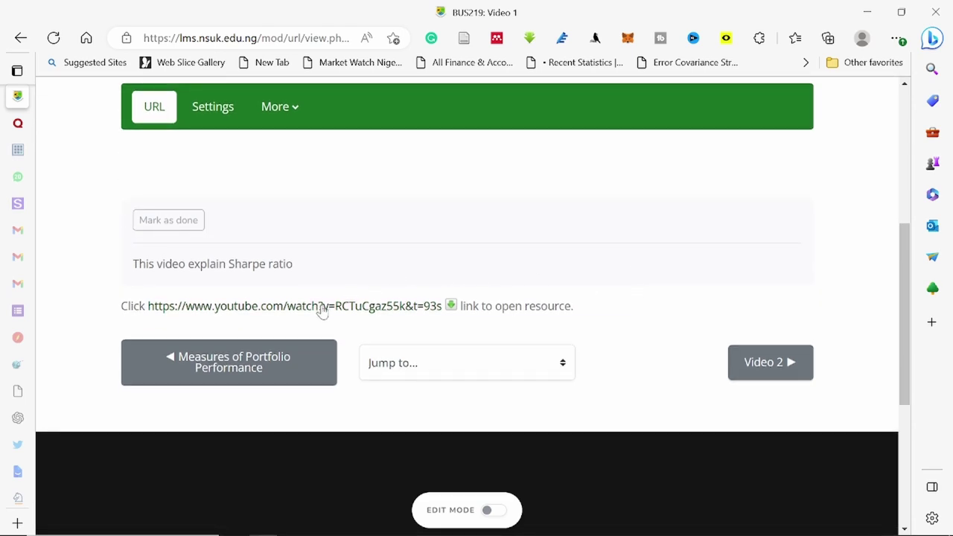
click(309, 307)
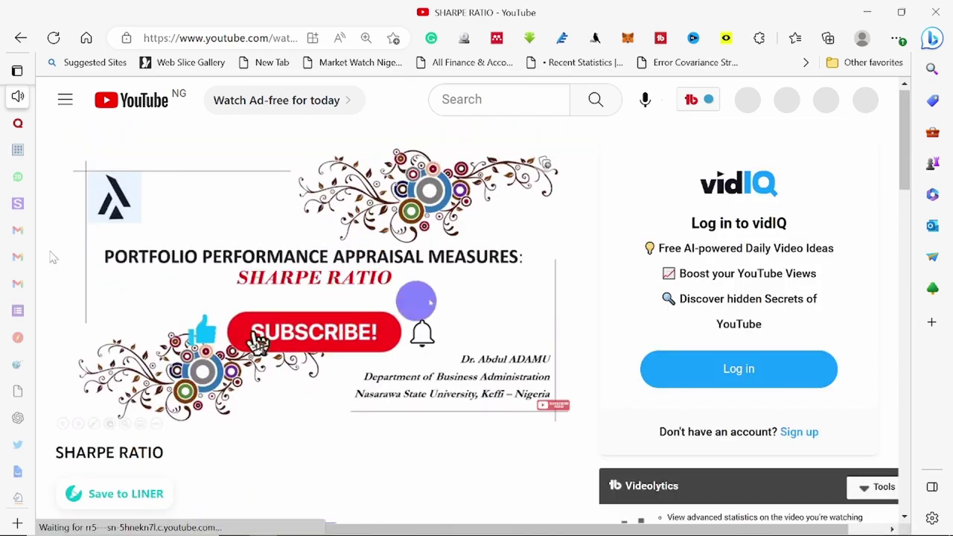
mouse_move(89, 123)
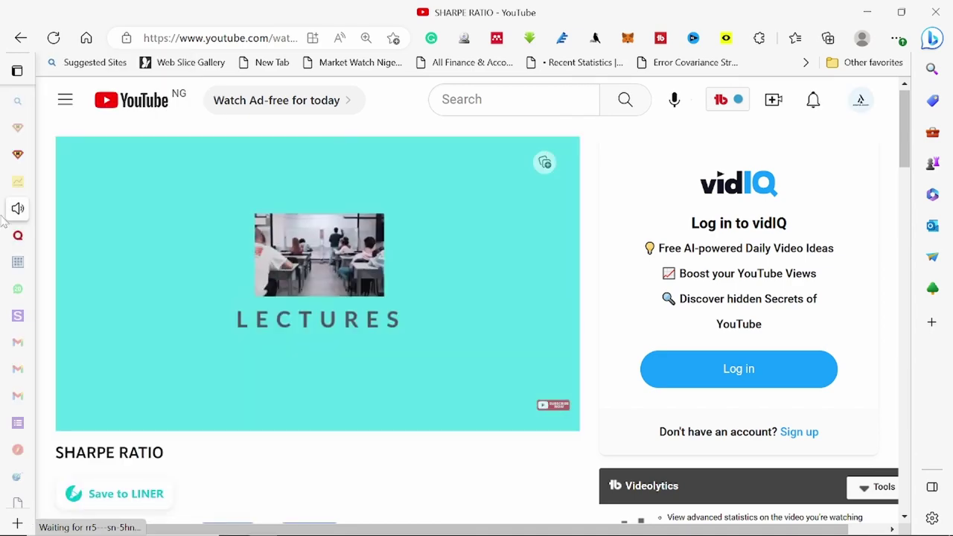
mouse_move(132, 203)
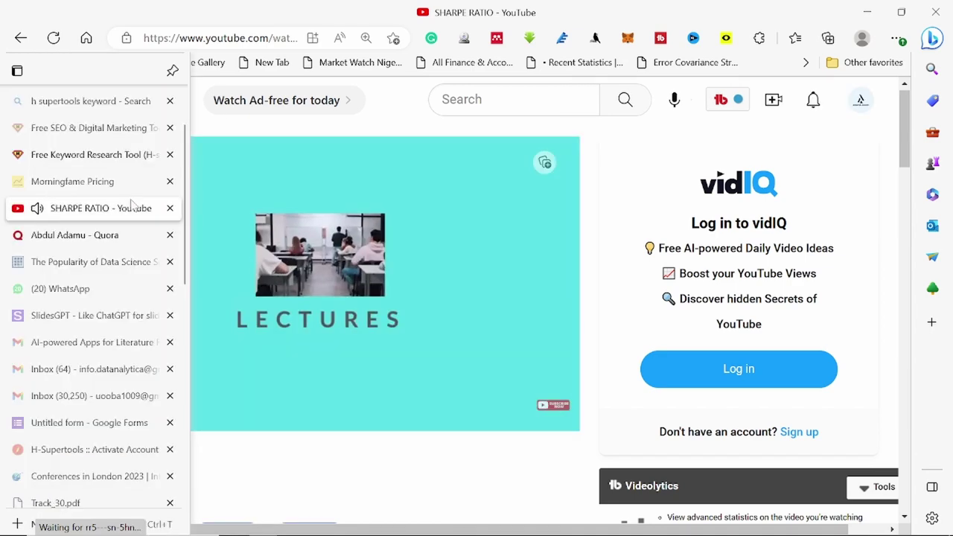
click(170, 210)
key(ctrl+shift+Tab)
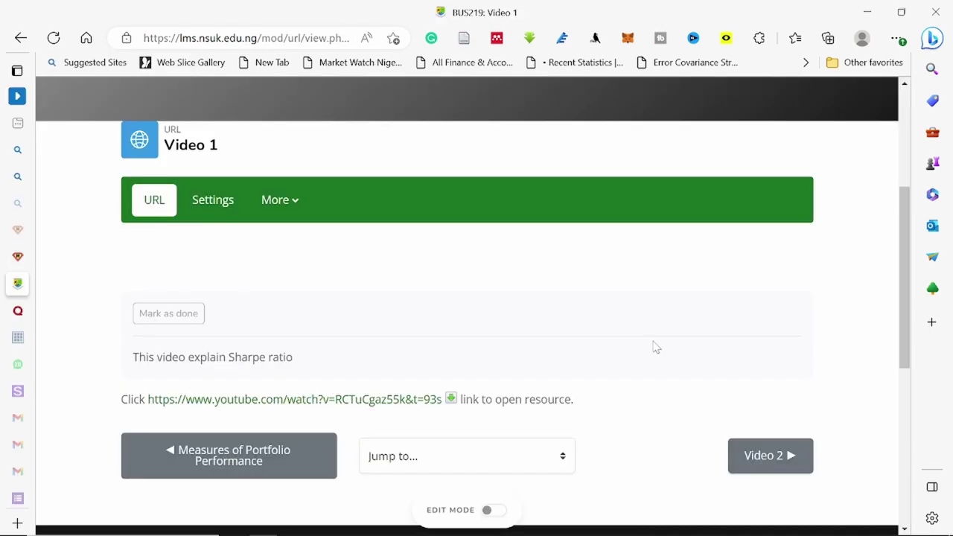
- Move on to the Video 2 activity, check its Treynor ratio YouTube link, and return to the activity page
click(755, 461)
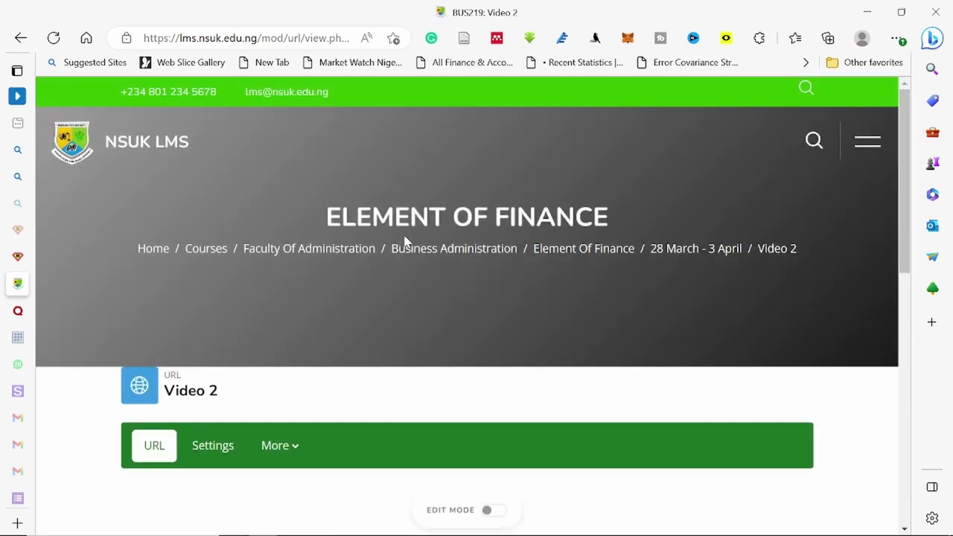
scroll(406, 242, down, 2)
scroll(406, 242, down, 3)
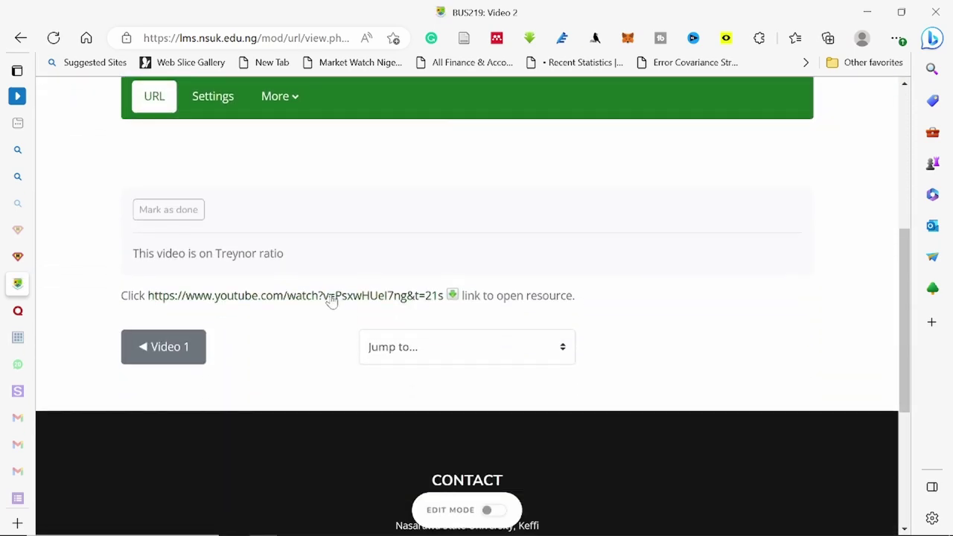
click(332, 300)
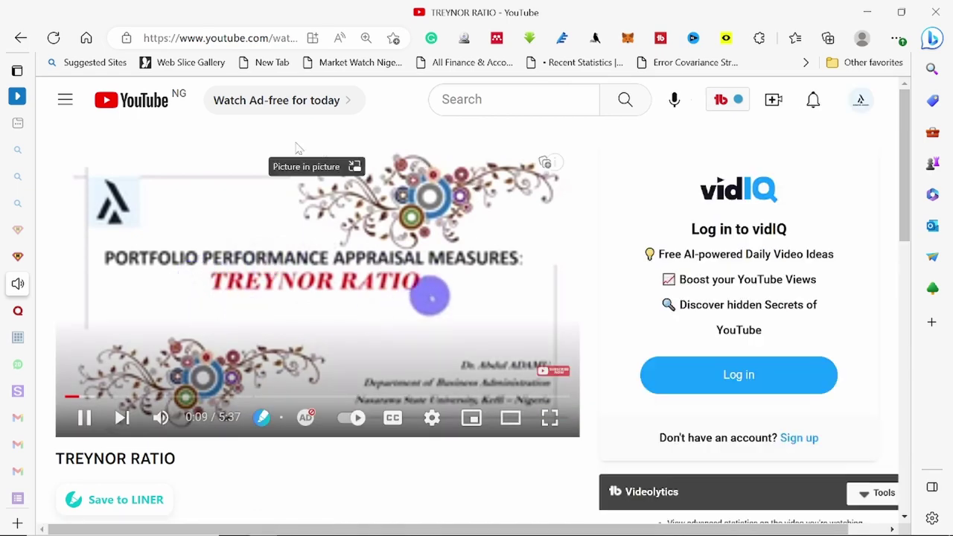
click(21, 40)
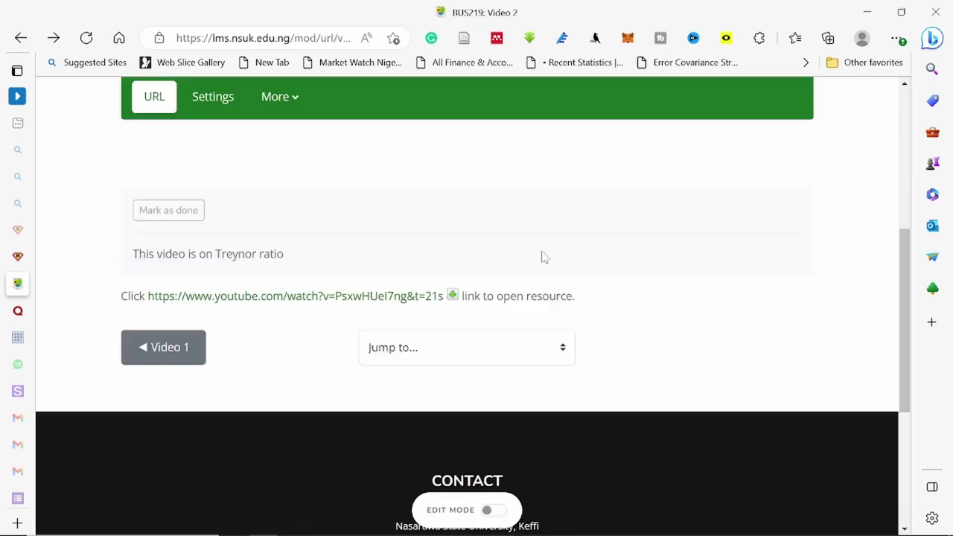
- Go back to the Video 1 activity and show the list of course activities that can be jumped to
scroll(542, 258, up, 1)
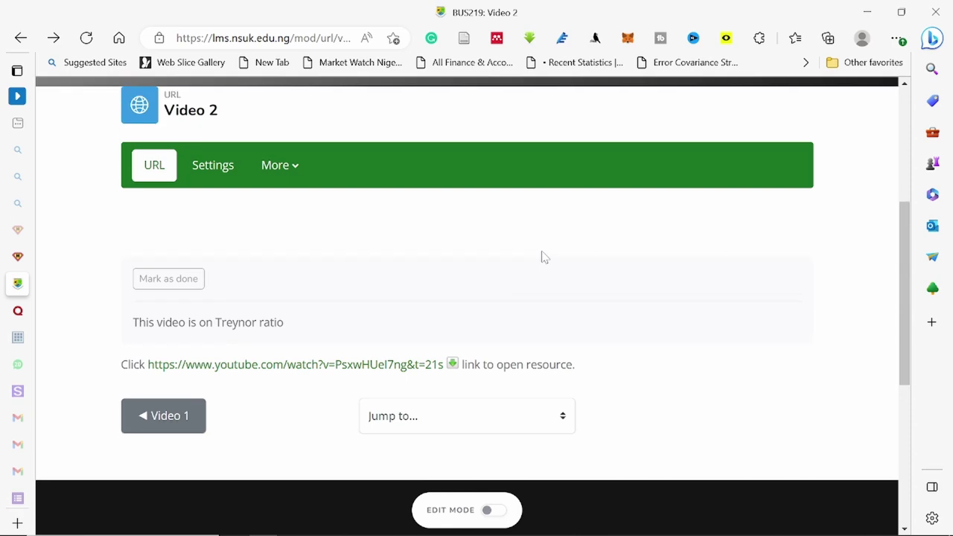
click(154, 420)
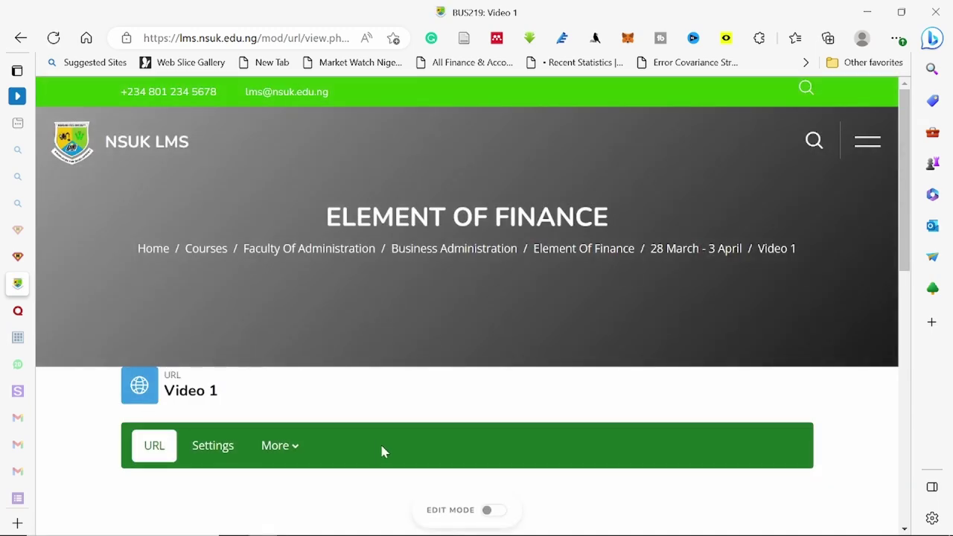
scroll(550, 394, down, 4)
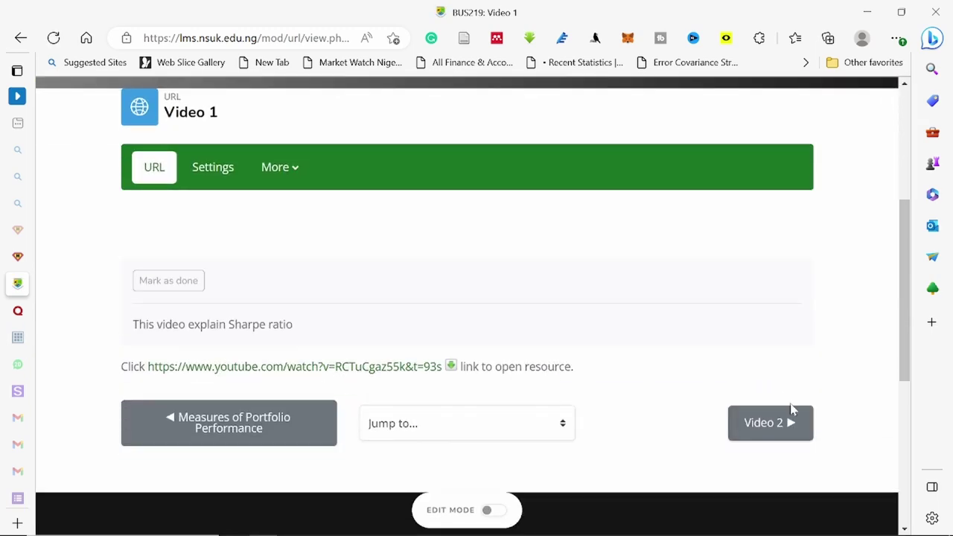
click(564, 432)
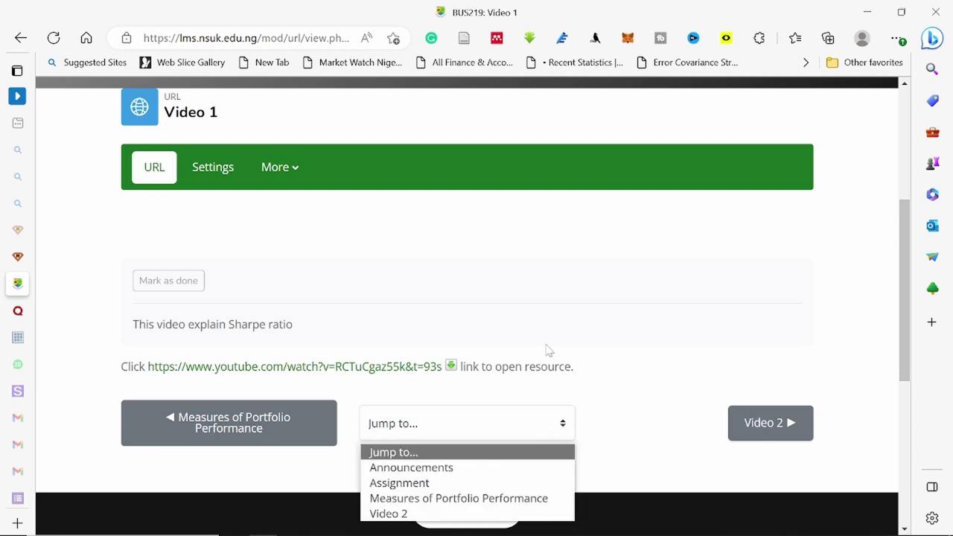
scroll(547, 350, down, 2)
click(565, 274)
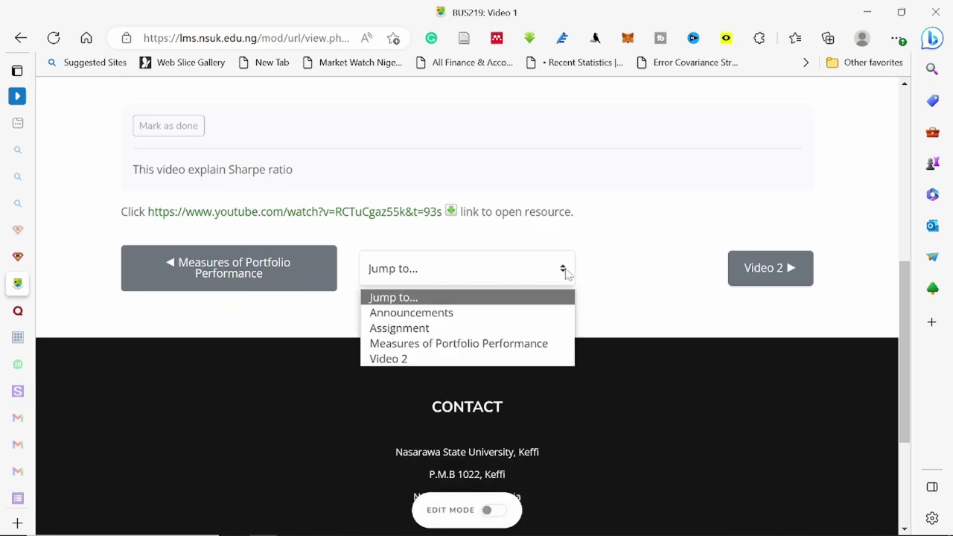
- Jump to the Announcements forum from Video 1 and review its page
click(457, 315)
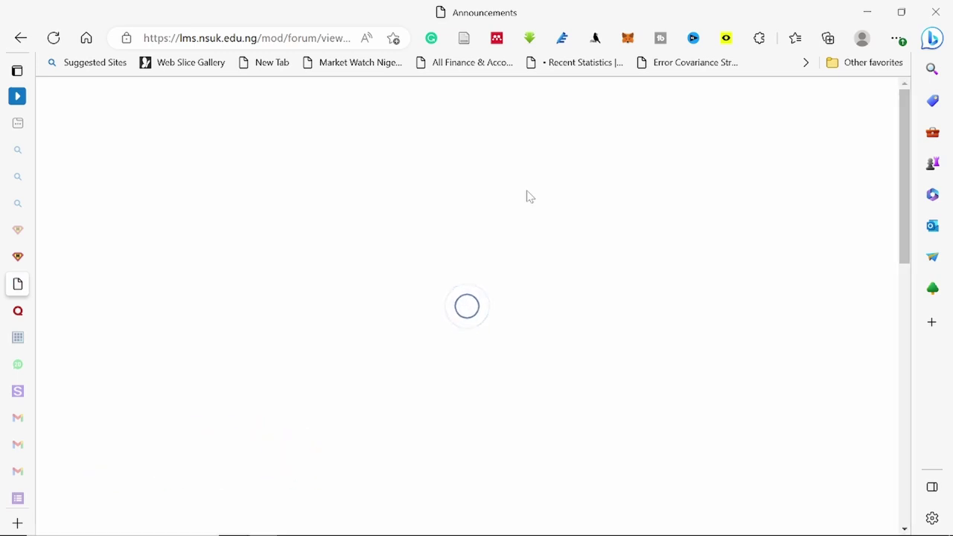
scroll(527, 196, down, 5)
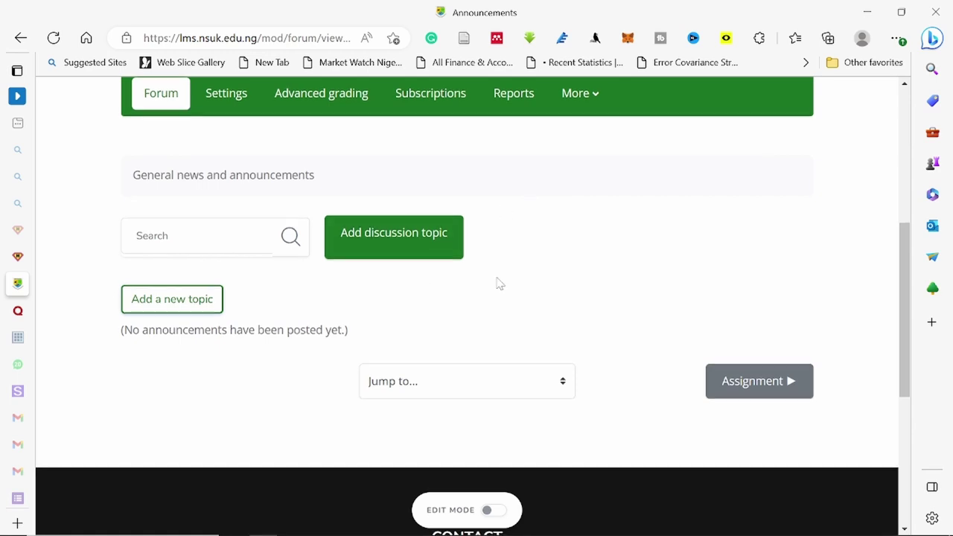
scroll(496, 283, down, 2)
scroll(499, 284, up, 1)
scroll(499, 283, up, 3)
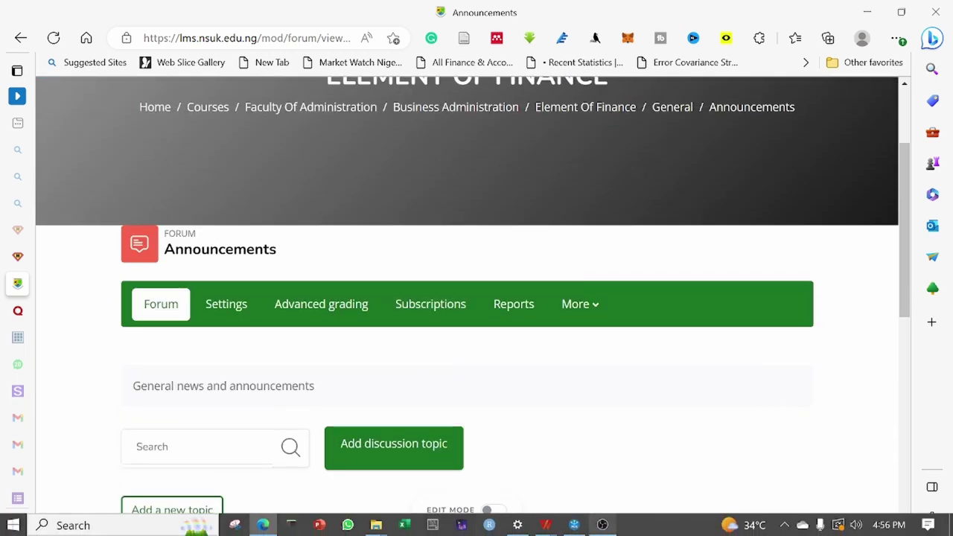
- Switch to the NSUK LEARNING guide sheet in WPS Office and read Part 3, Part 4 and the tips for creating good lecture videos
click(547, 525)
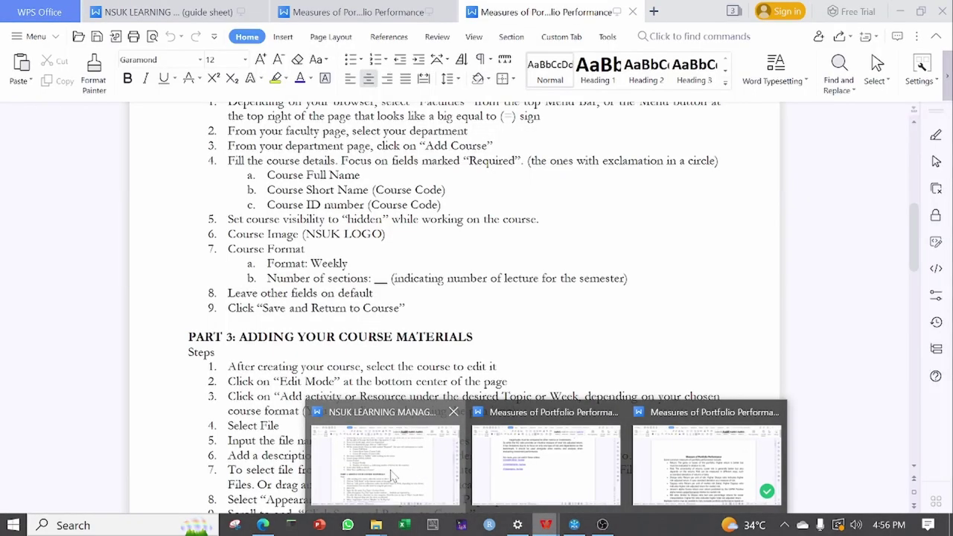
click(433, 484)
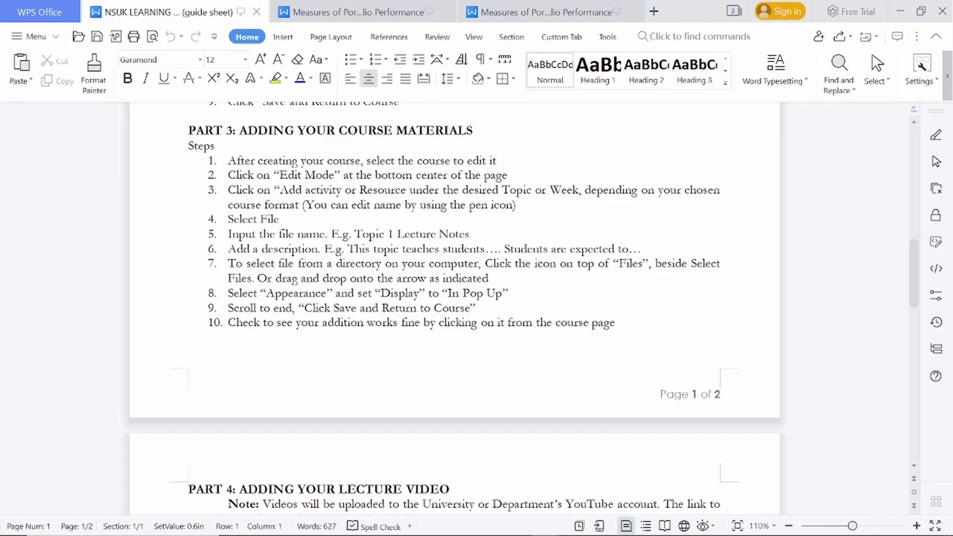
scroll(454, 306, down, 6)
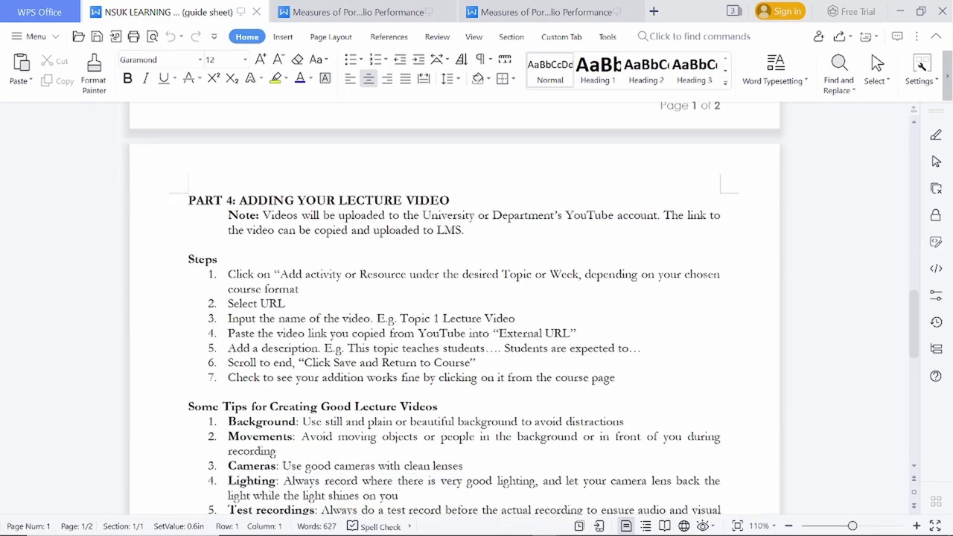
scroll(454, 305, down, 7)
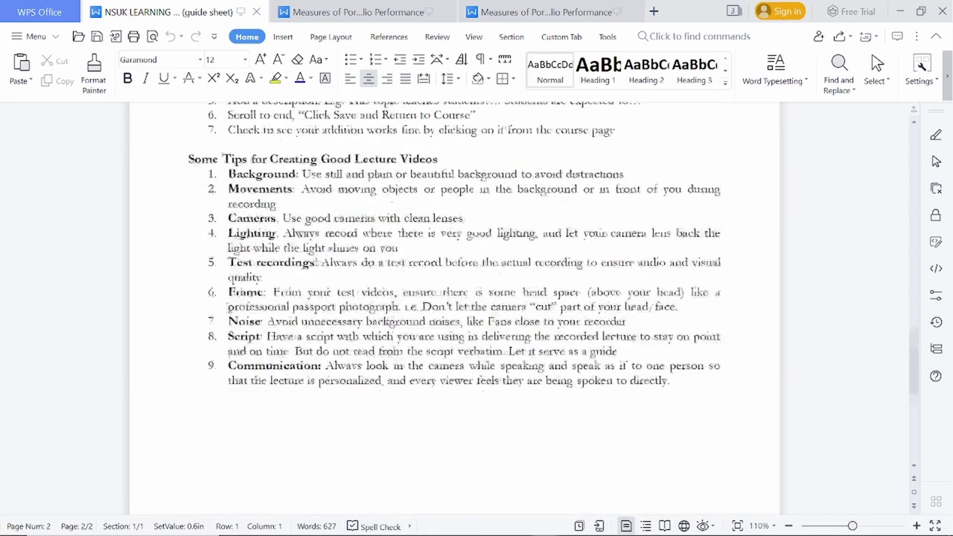
scroll(454, 305, up, 4)
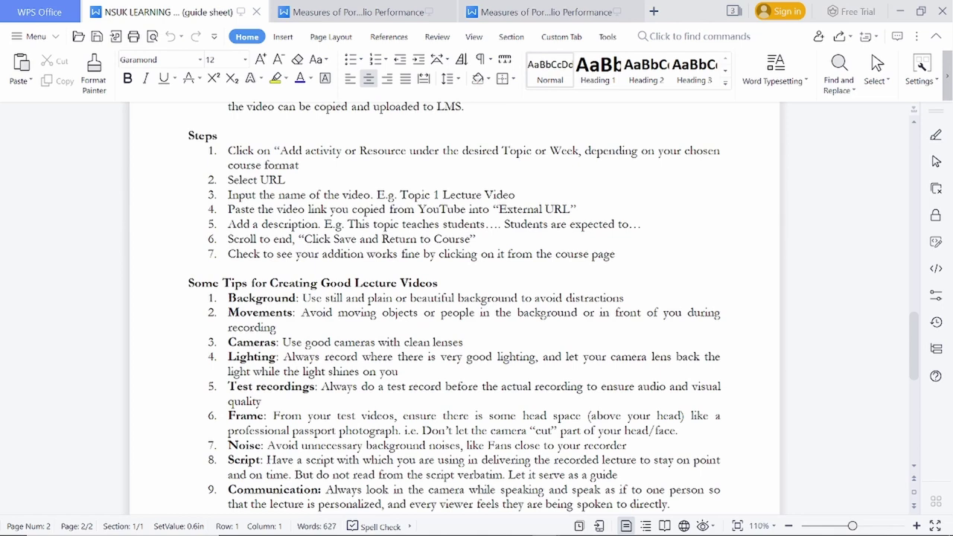
scroll(454, 298, down, 3)
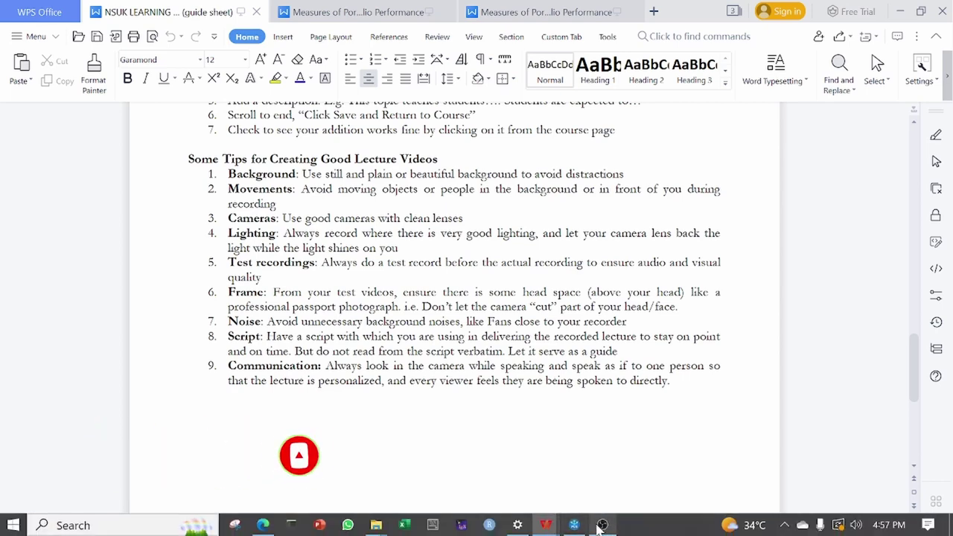
click(602, 529)
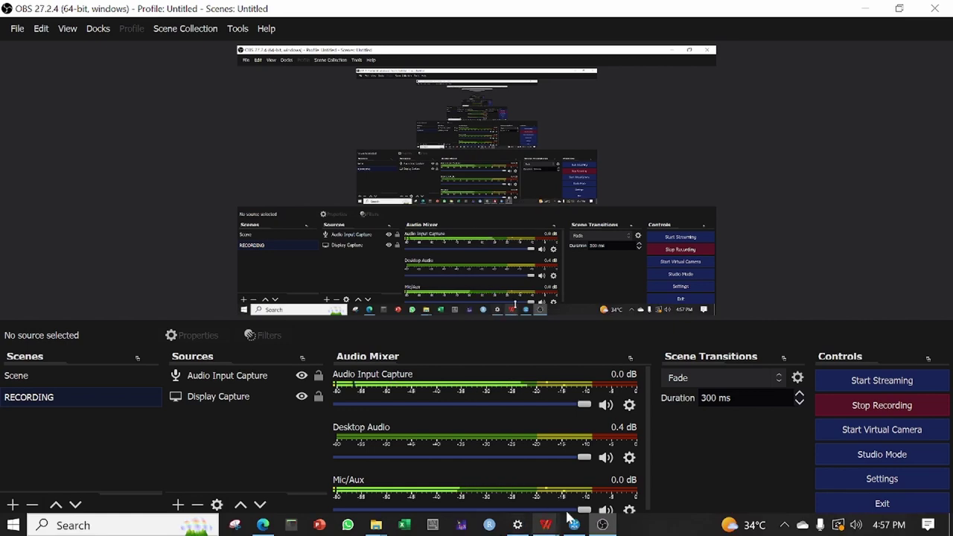
click(602, 525)
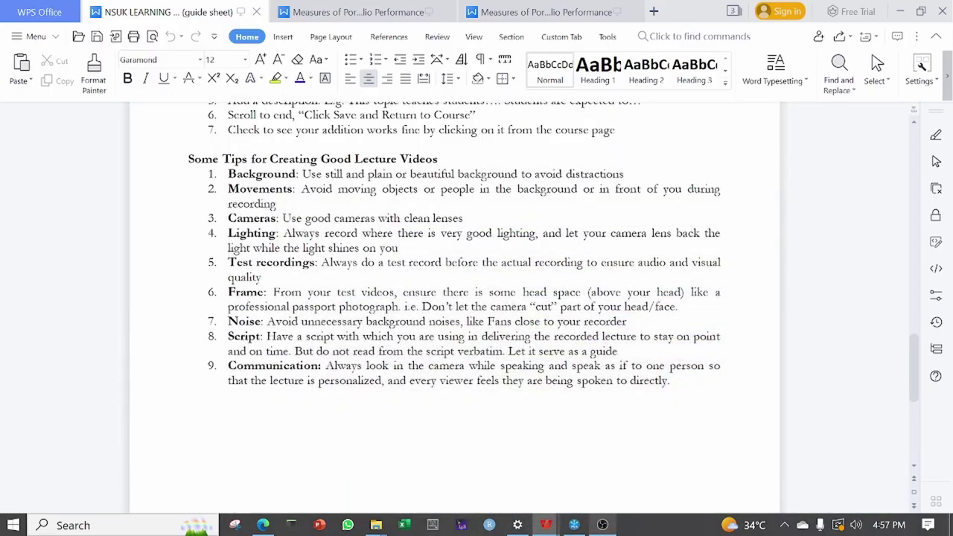
- Return to the beginning of the guide sheet, then switch back to the Announcements forum in Microsoft Edge
scroll(455, 305, up, 15)
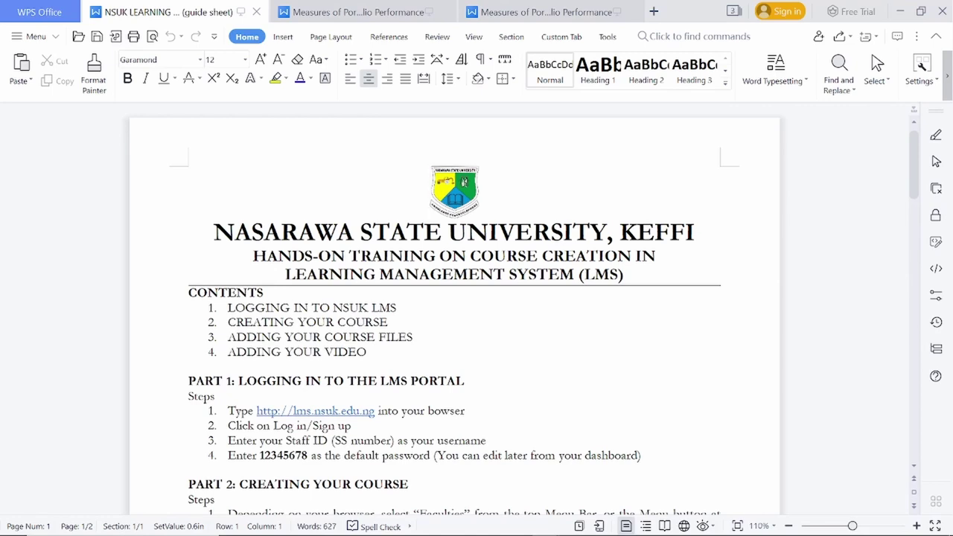
mouse_move(417, 530)
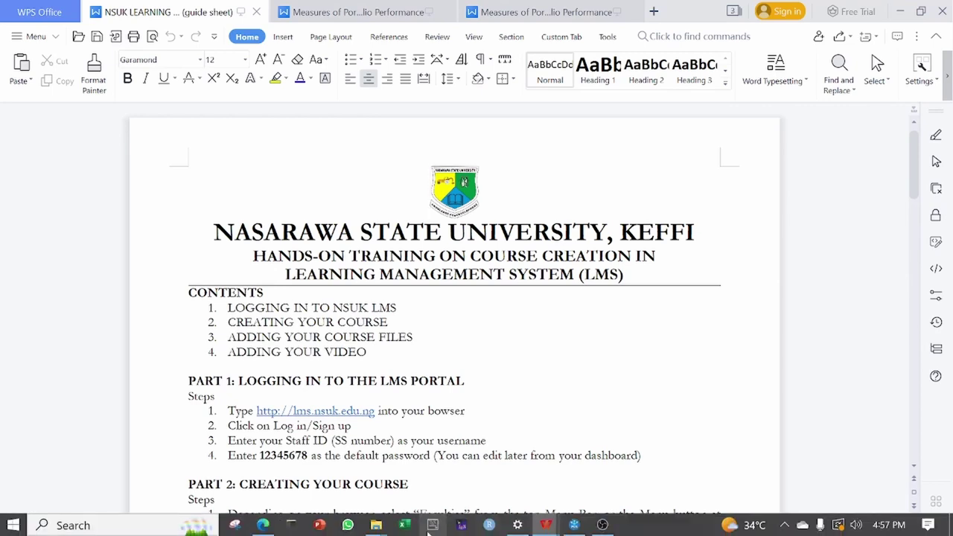
click(262, 525)
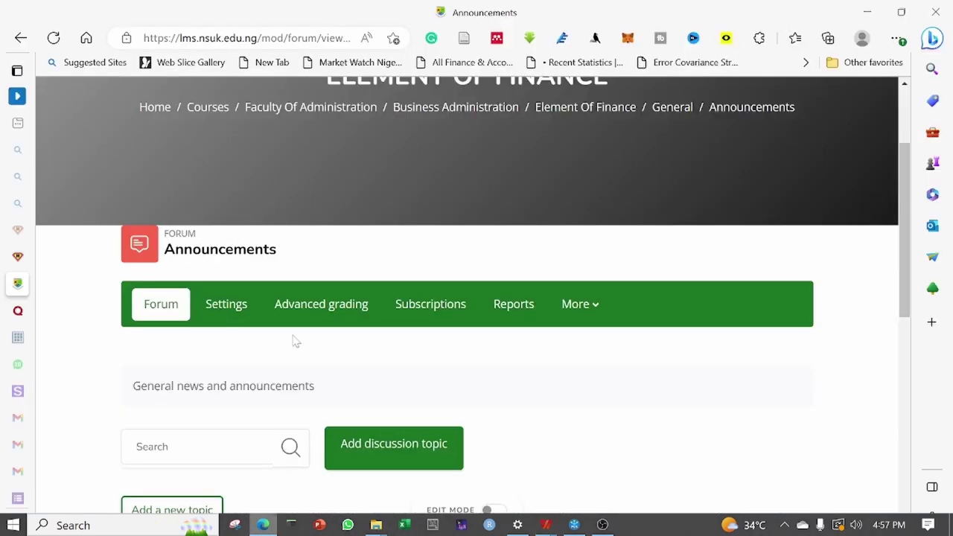
- Open the lecturer's own profile page from the account options of the site navigation
scroll(305, 305, up, 2)
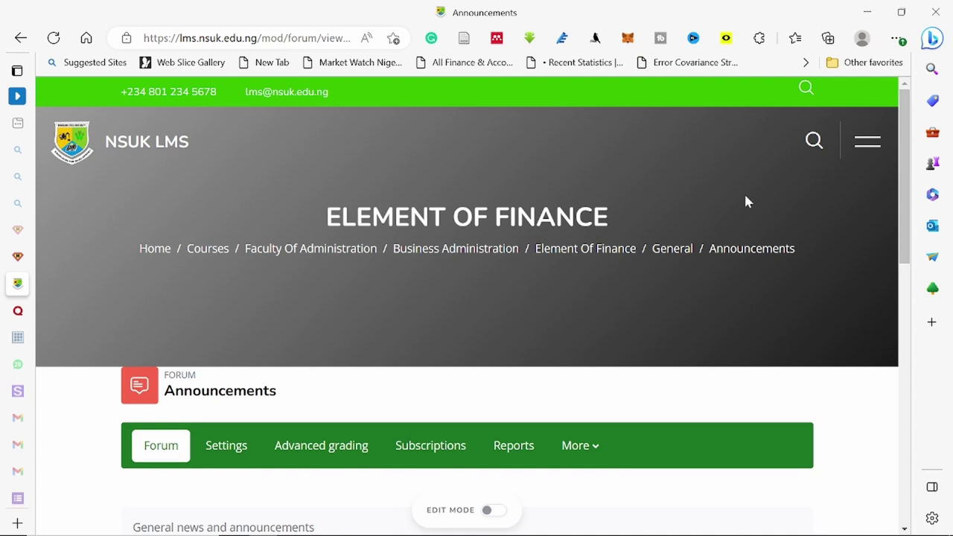
click(864, 141)
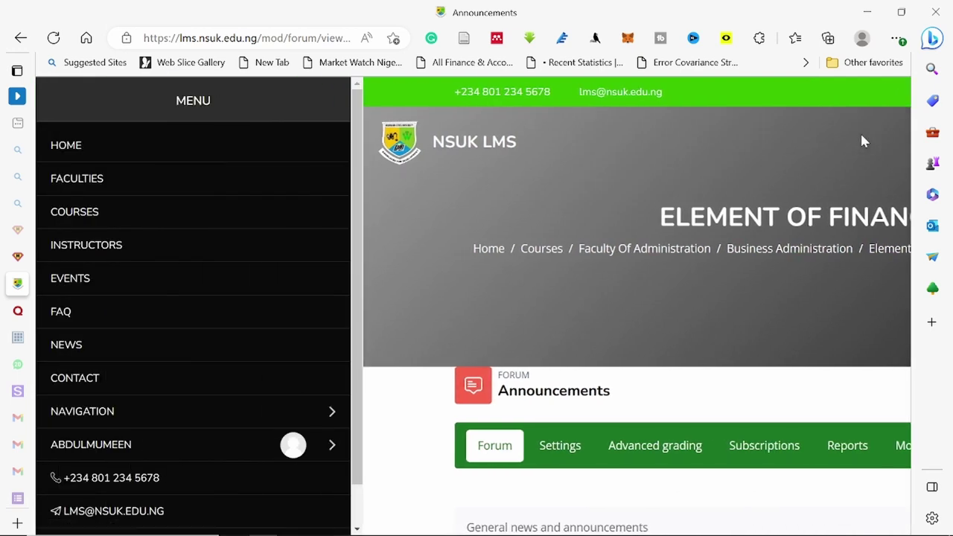
click(137, 445)
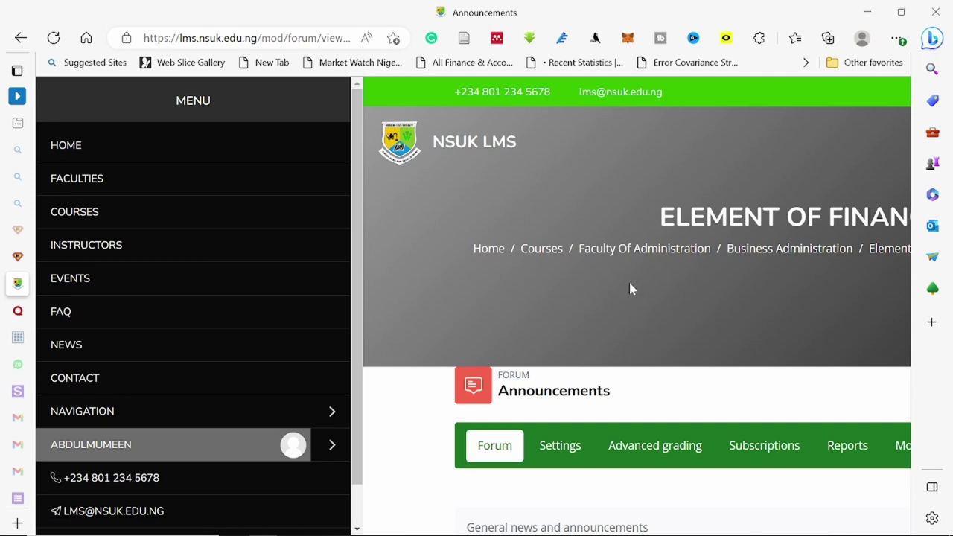
click(334, 449)
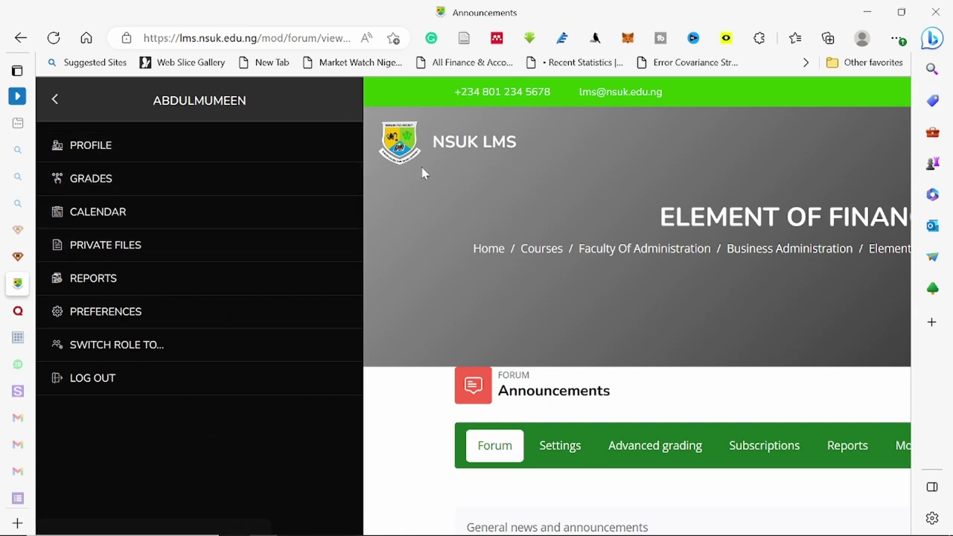
click(103, 148)
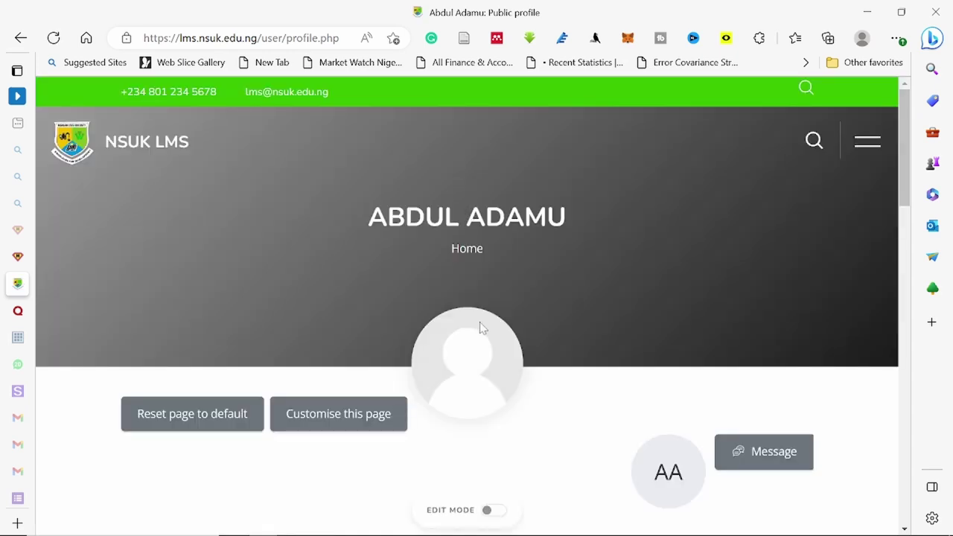
- Review the lecturer's profile page, including the detail sections, the personal profile information and the last accessed courses
scroll(511, 310, down, 6)
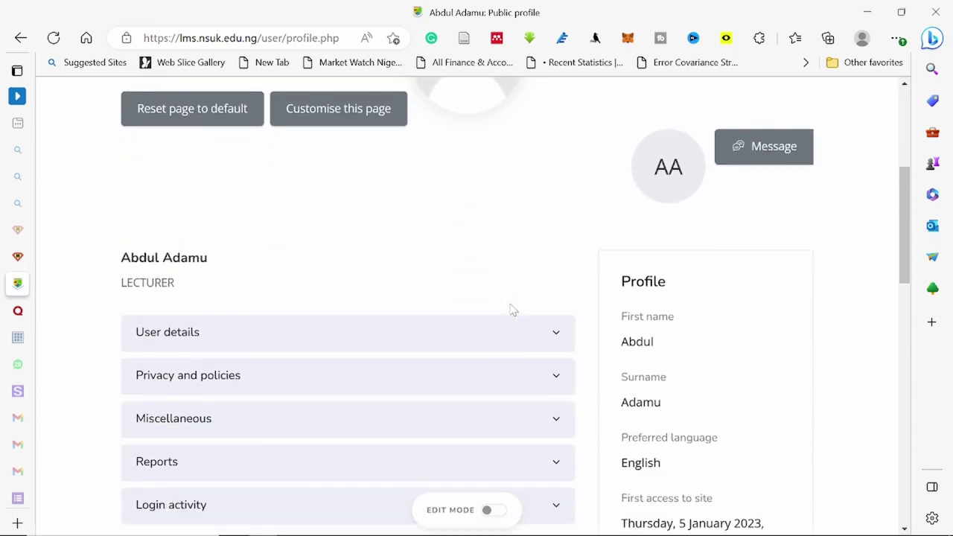
scroll(511, 310, down, 1)
scroll(510, 309, up, 1)
scroll(511, 310, down, 1)
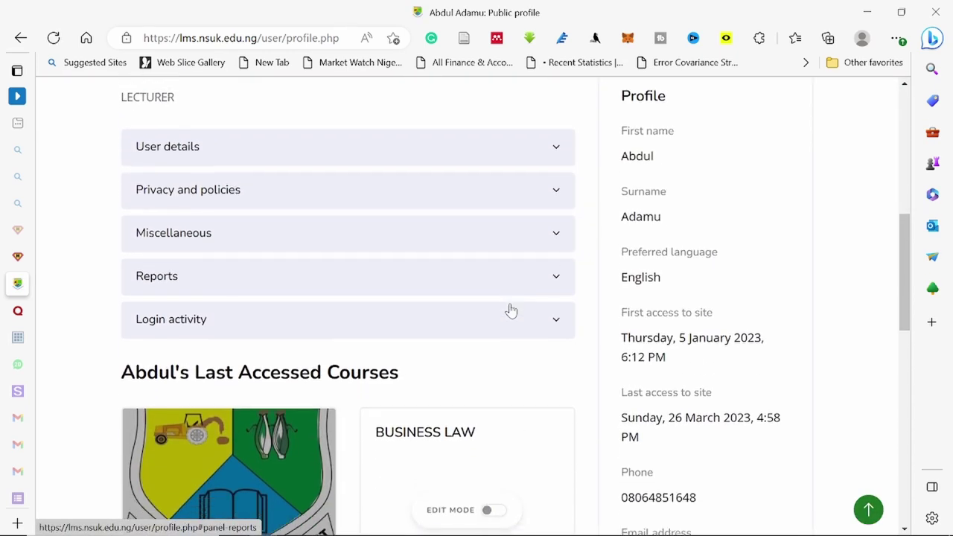
scroll(511, 310, up, 1)
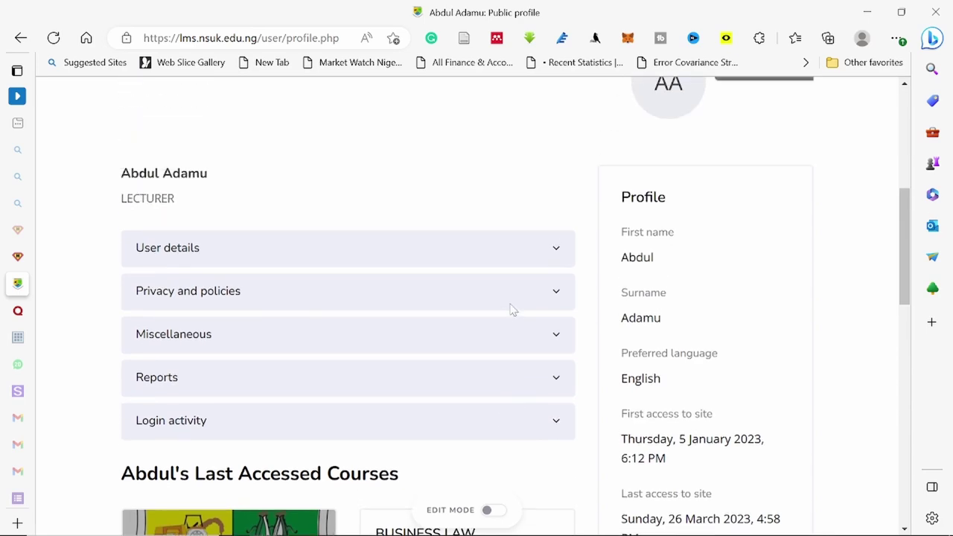
scroll(511, 310, down, 1)
scroll(511, 310, down, 2)
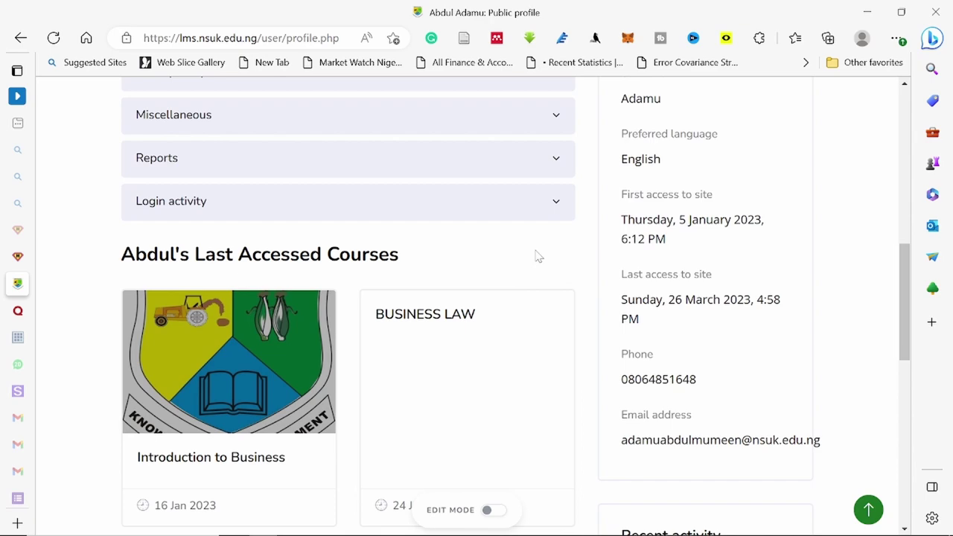
scroll(538, 256, up, 2)
scroll(538, 256, down, 1)
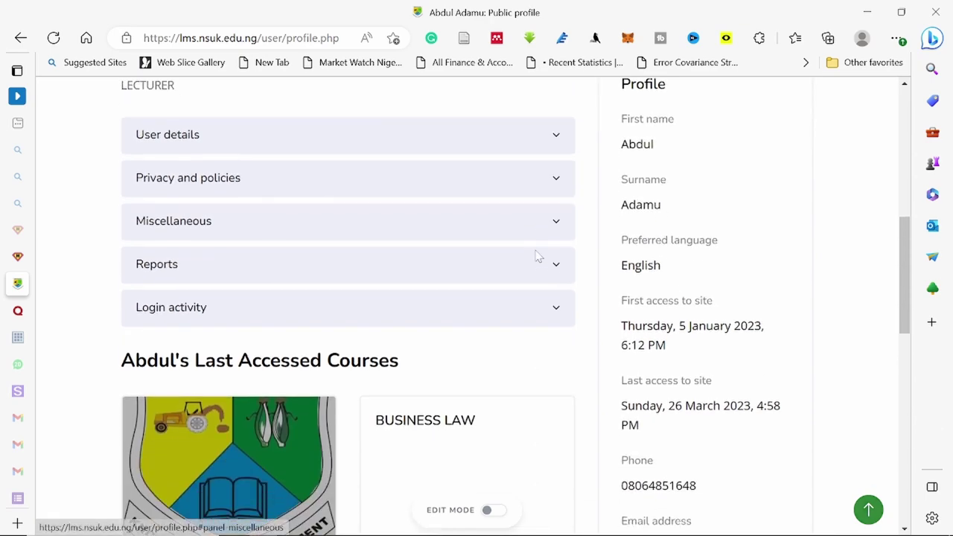
scroll(538, 256, down, 1)
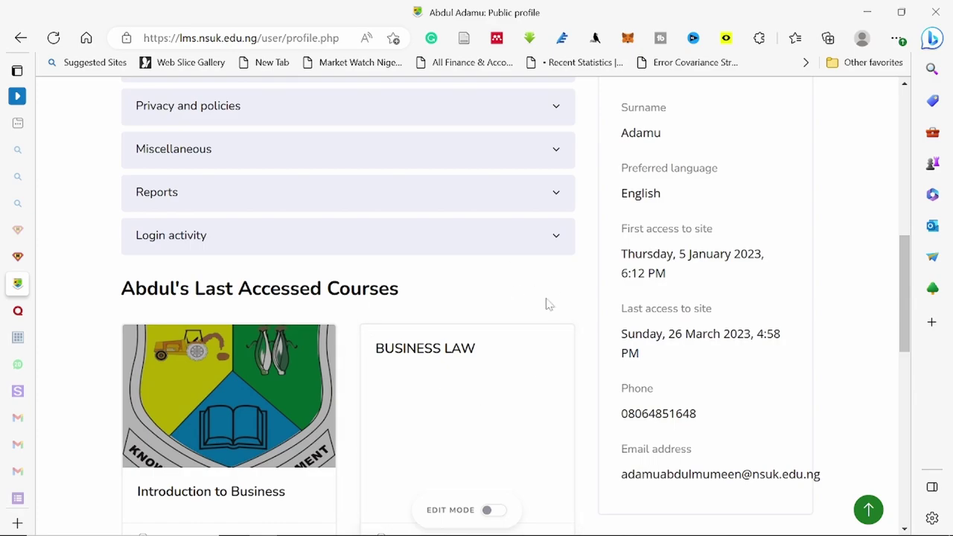
scroll(547, 304, up, 3)
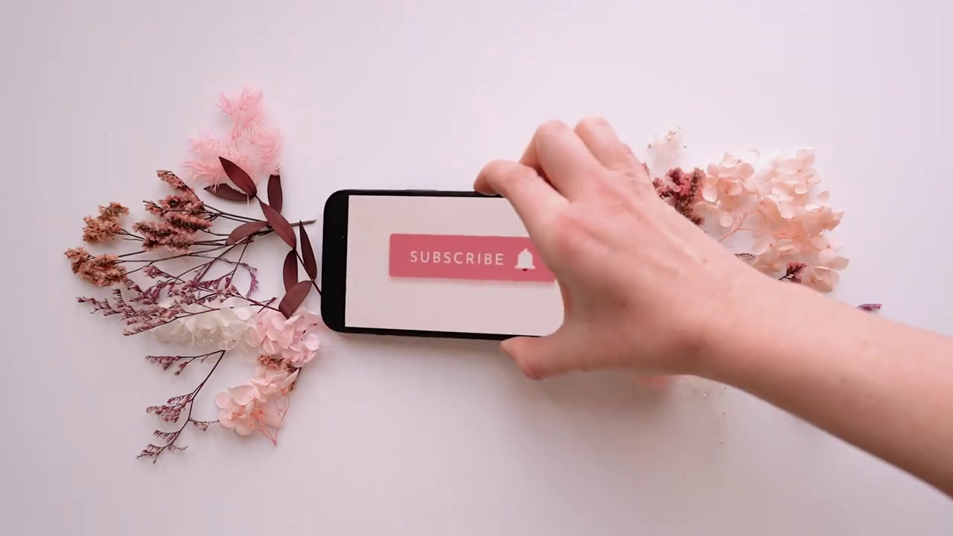